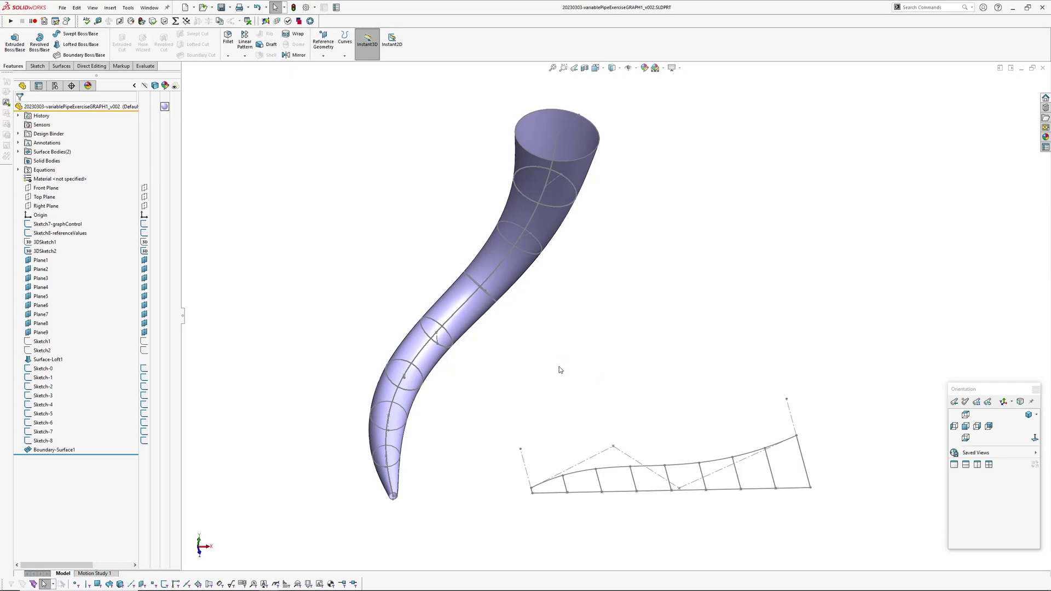
- Reshape the graph curve of Sketch7-graphControl by moving its first control vertex higher and farther from the curve's start
{"action": "mouse_move", "coordinate": [546, 357]}
{"action": "middle_mouse_down"}
{"action": "mouse_move", "coordinate": [558, 347]}
{"action": "mouse_move", "coordinate": [535, 324]}
{"action": "mouse_move", "coordinate": [570, 362]}
{"action": "mouse_move", "coordinate": [549, 331]}
{"action": "mouse_move", "coordinate": [540, 359]}
{"action": "mouse_move", "coordinate": [542, 320]}
{"action": "mouse_move", "coordinate": [541, 383]}
{"action": "middle_mouse_up"}
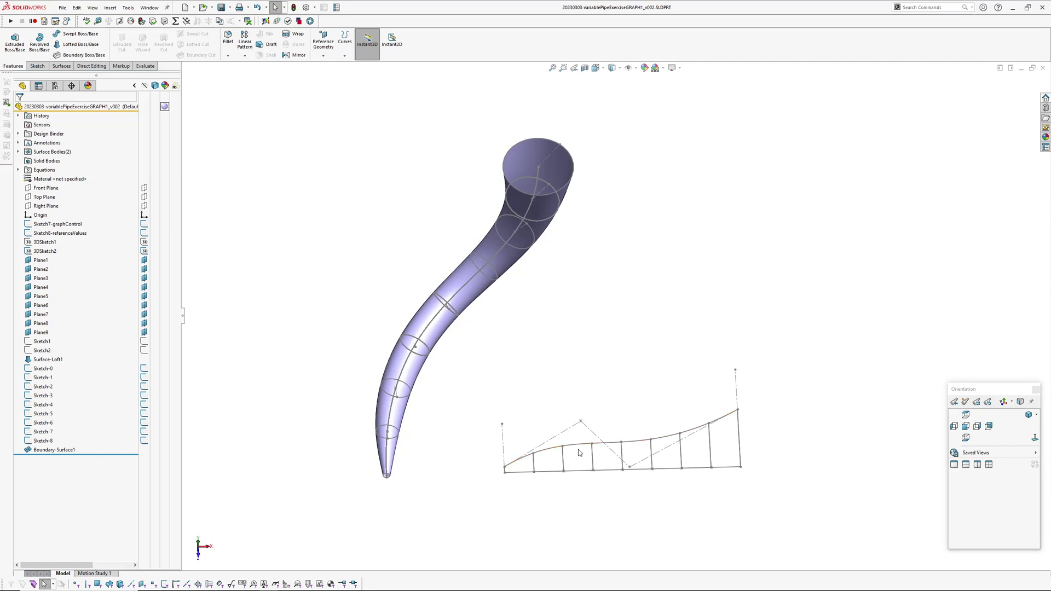
{"action": "mouse_move", "coordinate": [723, 375]}
{"action": "middle_mouse_down"}
{"action": "mouse_move", "coordinate": [626, 312]}
{"action": "mouse_move", "coordinate": [631, 299]}
{"action": "middle_mouse_up"}
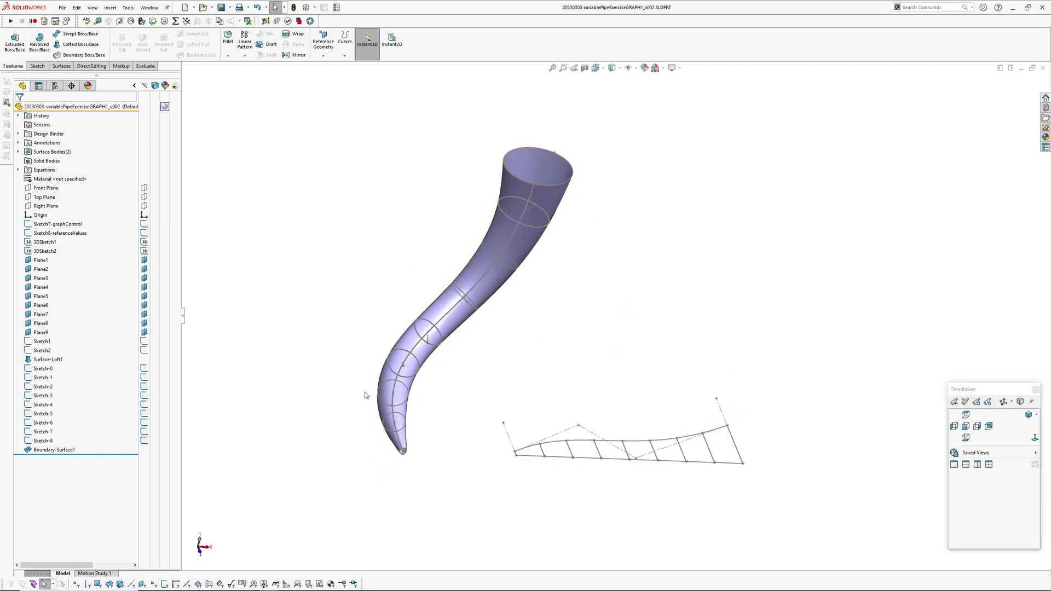
{"action": "middle_click_drag", "start_coordinate": [436, 361], "coordinate": [419, 377]}
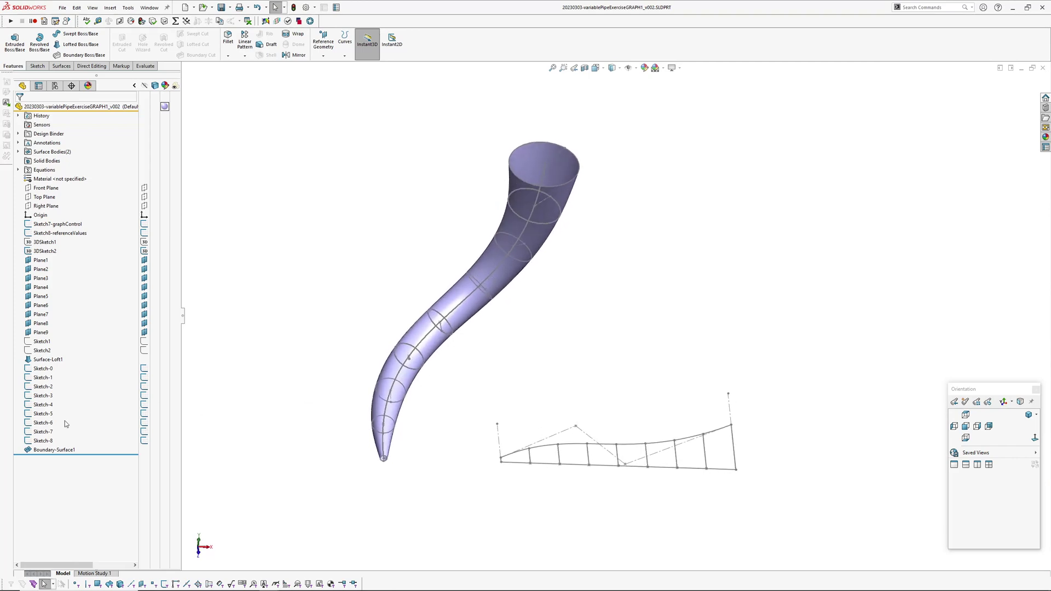
{"action": "left_click", "coordinate": [57, 224]}
{"action": "mouse_move", "coordinate": [591, 327]}
{"action": "left_mouse_down"}
{"action": "mouse_move", "coordinate": [602, 338]}
{"action": "mouse_move", "coordinate": [523, 364]}
{"action": "mouse_move", "coordinate": [611, 344]}
{"action": "mouse_move", "coordinate": [484, 362]}
{"action": "mouse_move", "coordinate": [547, 353]}
{"action": "left_mouse_up"}
{"action": "left_click_drag", "start_coordinate": [529, 427], "coordinate": [550, 441]}
{"action": "left_click", "coordinate": [568, 348]}
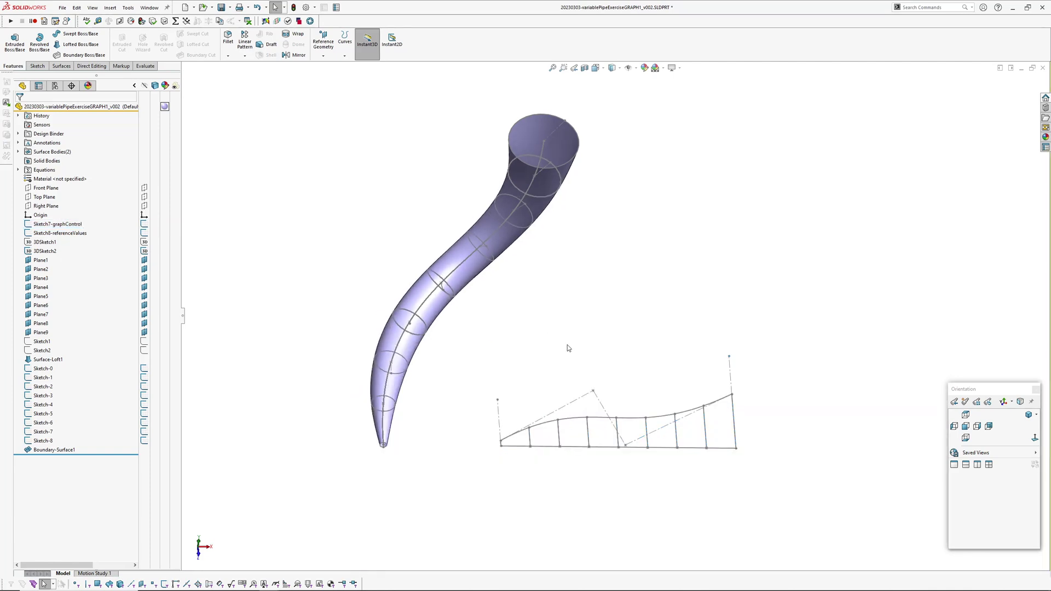
- Examine how the vertical lines under the graph curve correspond to the circular sections along the horn surface
{"action": "mouse_move", "coordinate": [567, 348]}
{"action": "middle_mouse_down"}
{"action": "mouse_move", "coordinate": [535, 335]}
{"action": "mouse_move", "coordinate": [539, 425]}
{"action": "mouse_move", "coordinate": [544, 392]}
{"action": "mouse_move", "coordinate": [535, 405]}
{"action": "mouse_move", "coordinate": [545, 411]}
{"action": "middle_mouse_up"}
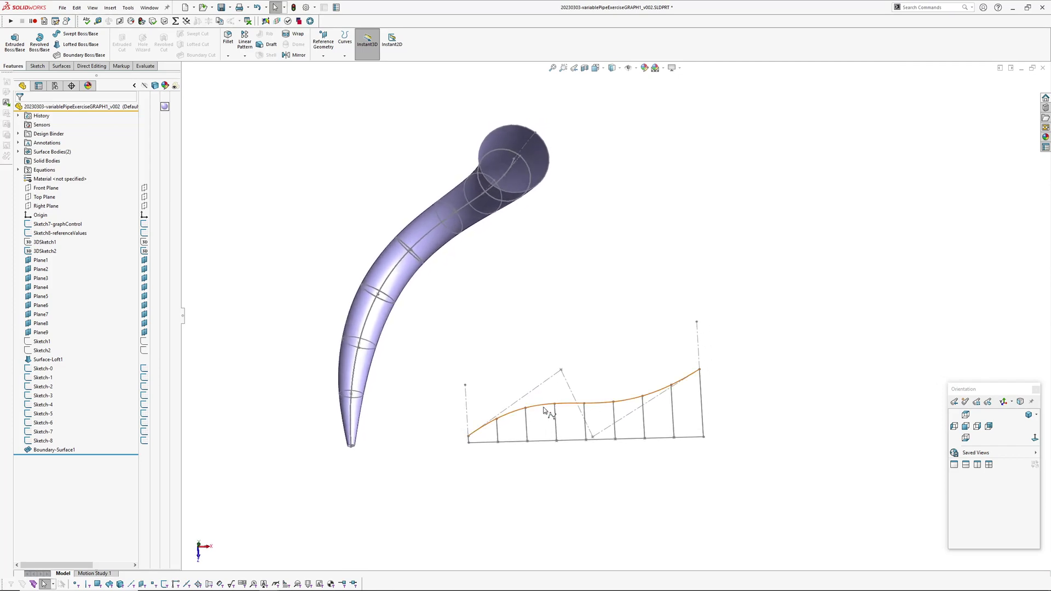
{"action": "mouse_move", "coordinate": [491, 477]}
{"action": "middle_mouse_down"}
{"action": "mouse_move", "coordinate": [525, 457]}
{"action": "mouse_move", "coordinate": [494, 466]}
{"action": "middle_mouse_up"}
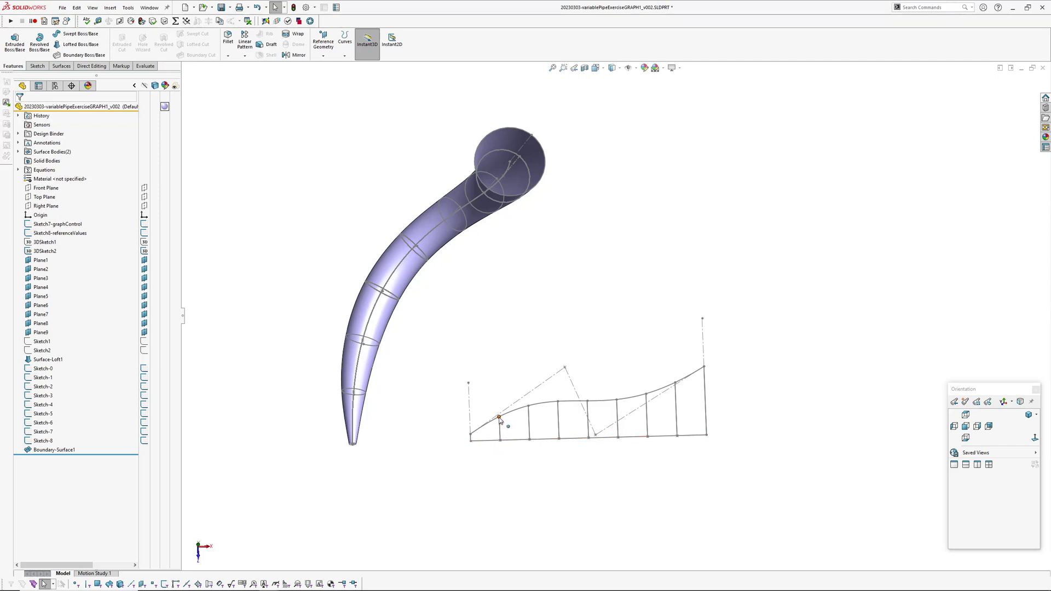
{"action": "left_click", "coordinate": [513, 412]}
{"action": "middle_click_drag", "start_coordinate": [514, 412], "coordinate": [489, 440]}
{"action": "scroll", "coordinate": [511, 436], "scroll_direction": "down", "scroll_amount": 1}
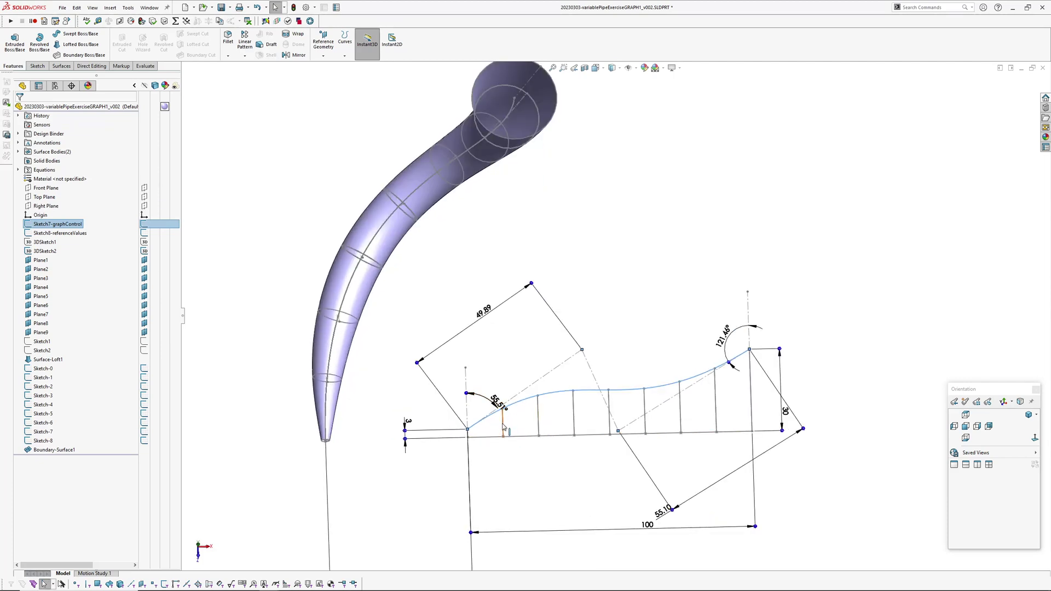
{"action": "left_click", "coordinate": [535, 445]}
{"action": "middle_click_drag", "start_coordinate": [535, 428], "coordinate": [544, 447], "text": "ctrl"}
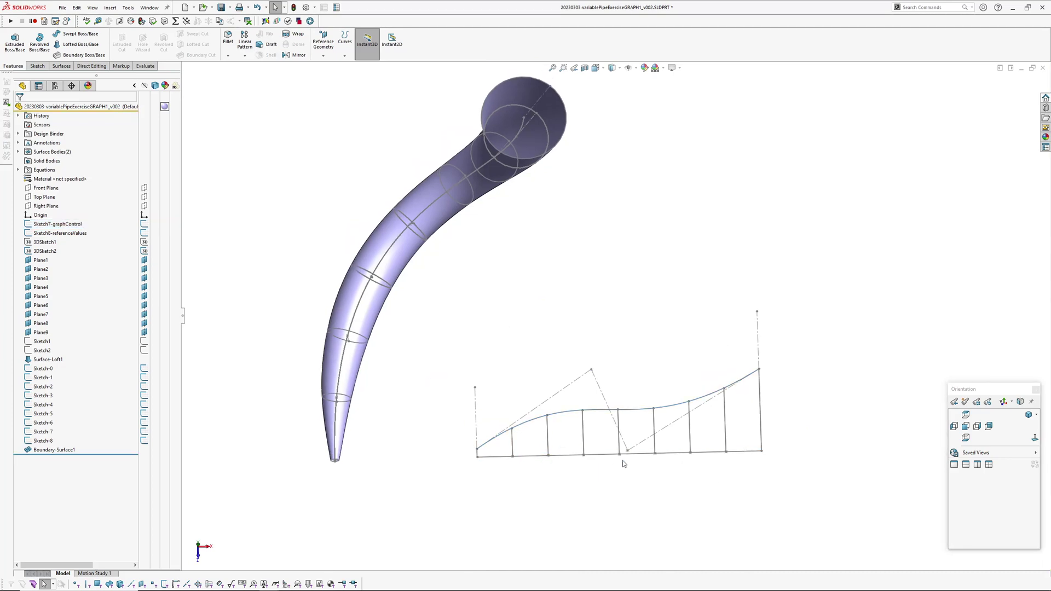
{"action": "key", "text": "z"}
{"action": "middle_click_drag", "start_coordinate": [611, 408], "coordinate": [600, 417]}
{"action": "scroll", "coordinate": [546, 442], "scroll_direction": "down", "scroll_amount": 2}
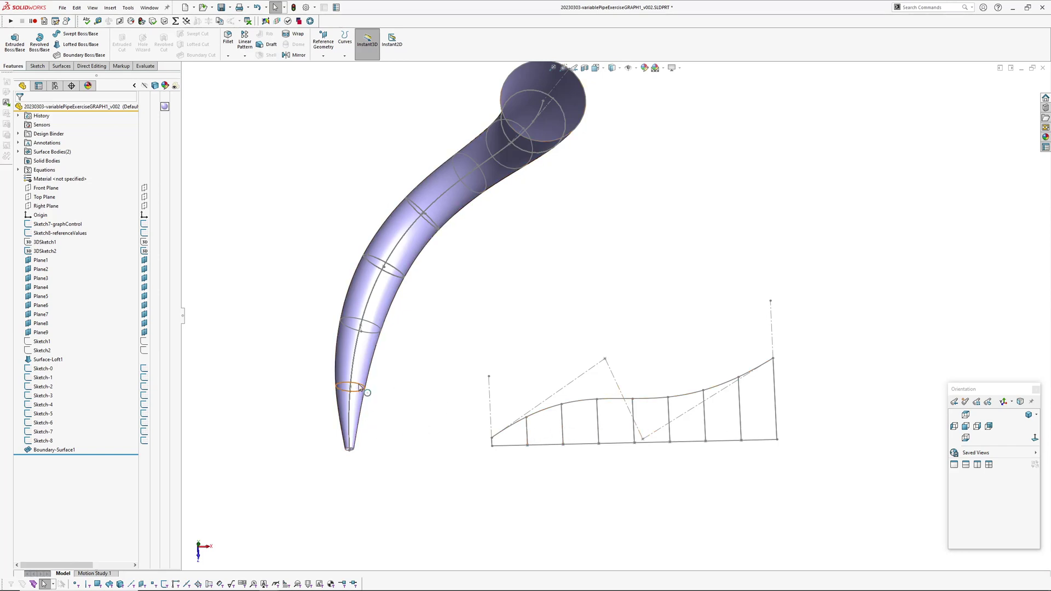
{"action": "mouse_move", "coordinate": [473, 288]}
{"action": "middle_mouse_down"}
{"action": "mouse_move", "coordinate": [467, 277]}
{"action": "mouse_move", "coordinate": [520, 305]}
{"action": "mouse_move", "coordinate": [506, 308]}
{"action": "mouse_move", "coordinate": [507, 324]}
{"action": "middle_mouse_up"}
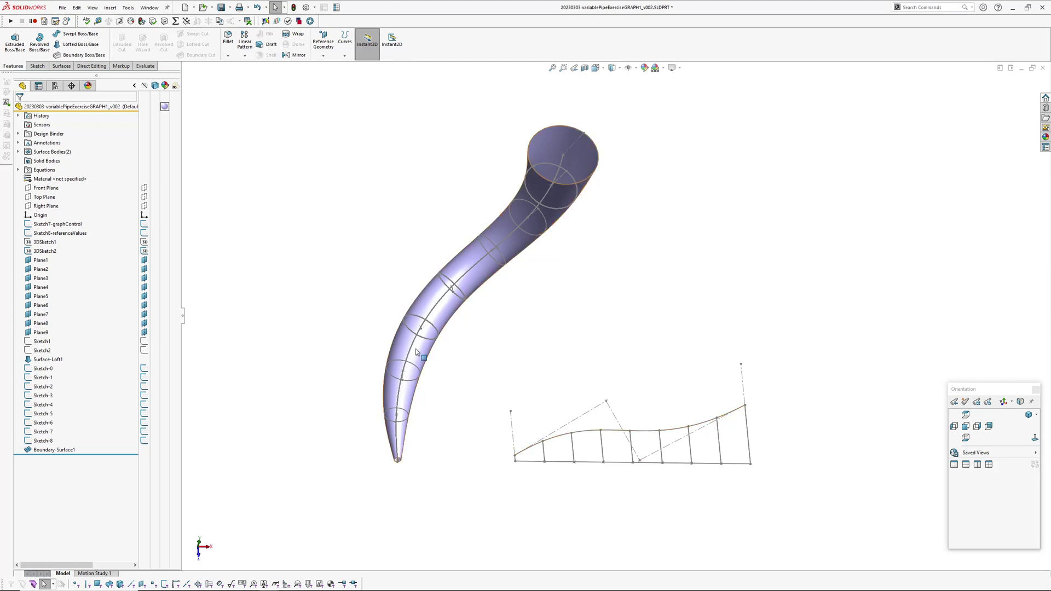
{"action": "mouse_move", "coordinate": [576, 252]}
{"action": "middle_mouse_down"}
{"action": "mouse_move", "coordinate": [565, 234]}
{"action": "mouse_move", "coordinate": [563, 258]}
{"action": "middle_mouse_up"}
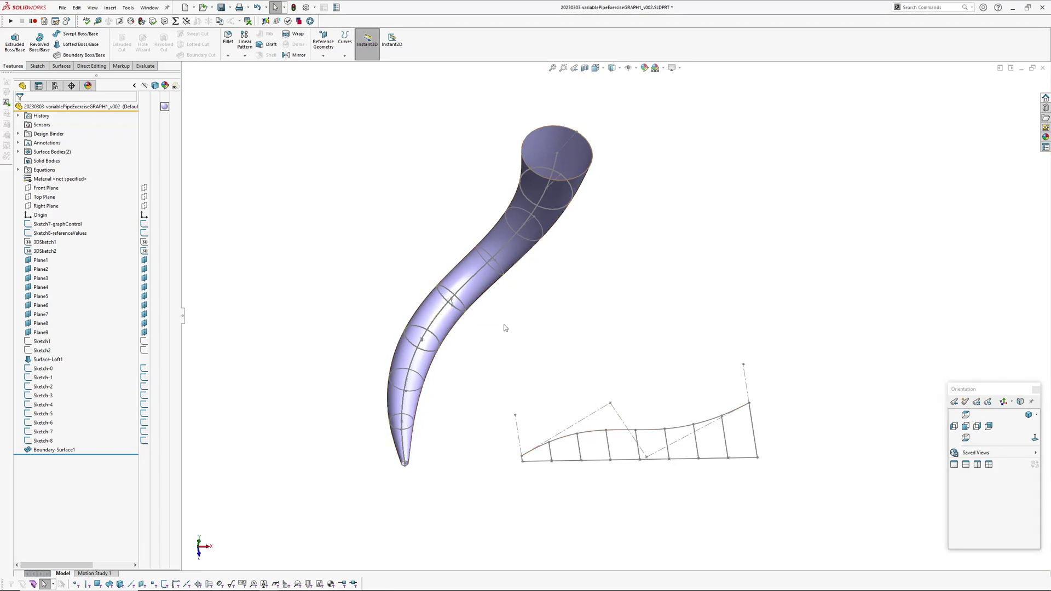
{"action": "mouse_move", "coordinate": [504, 327]}
{"action": "middle_mouse_down"}
{"action": "mouse_move", "coordinate": [481, 364]}
{"action": "mouse_move", "coordinate": [480, 306]}
{"action": "mouse_move", "coordinate": [483, 366]}
{"action": "middle_mouse_up"}
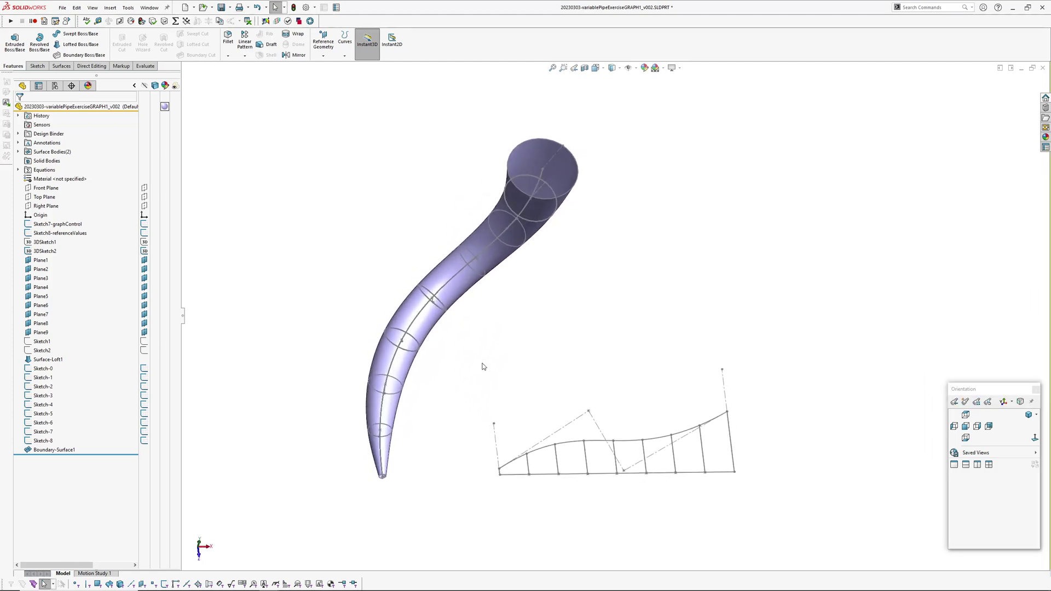
- Roll the model back to before Sketch8-referenceValues and open Sketch7-graphControl for editing in the Top view
{"action": "left_click", "coordinate": [59, 233]}
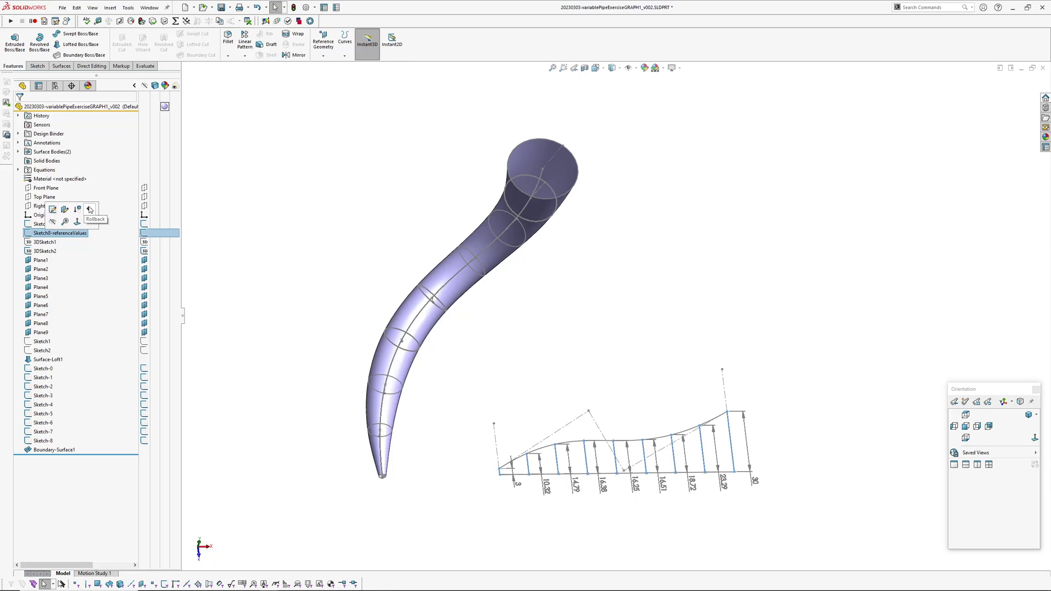
{"action": "left_click", "coordinate": [90, 210]}
{"action": "mouse_move", "coordinate": [317, 260]}
{"action": "middle_mouse_down"}
{"action": "mouse_move", "coordinate": [495, 334]}
{"action": "mouse_move", "coordinate": [531, 328]}
{"action": "middle_mouse_up"}
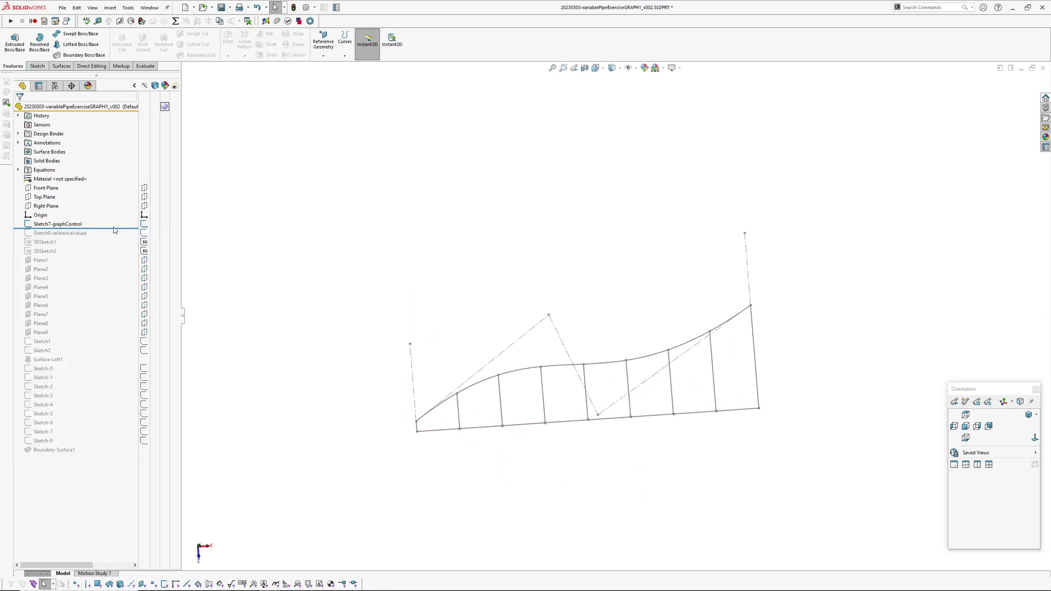
{"action": "left_click", "coordinate": [112, 224]}
{"action": "left_click", "coordinate": [70, 201]}
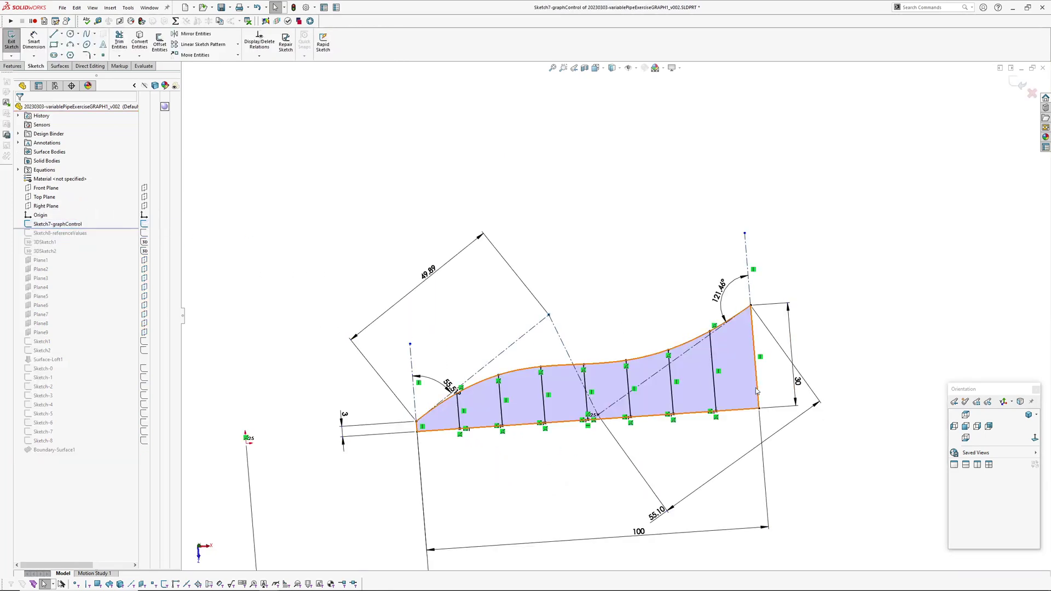
{"action": "left_click", "coordinate": [1034, 438]}
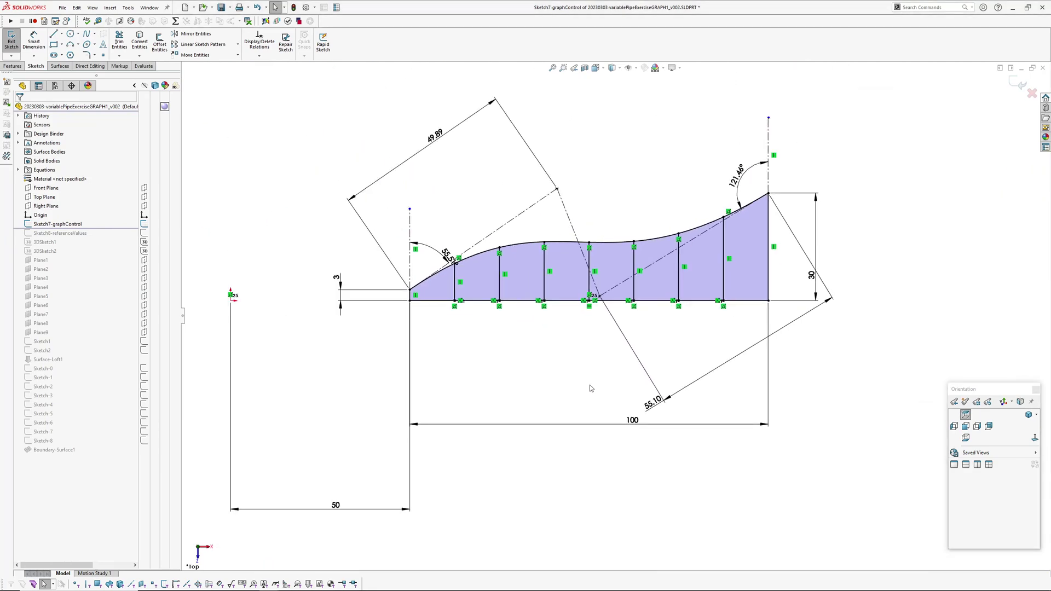
- Reposition the start and end height dimensions (3 and 30) of the graph profile, placing the 30 dimension farther out
{"action": "left_click_drag", "start_coordinate": [336, 278], "coordinate": [339, 277]}
{"action": "left_click", "coordinate": [339, 277]}
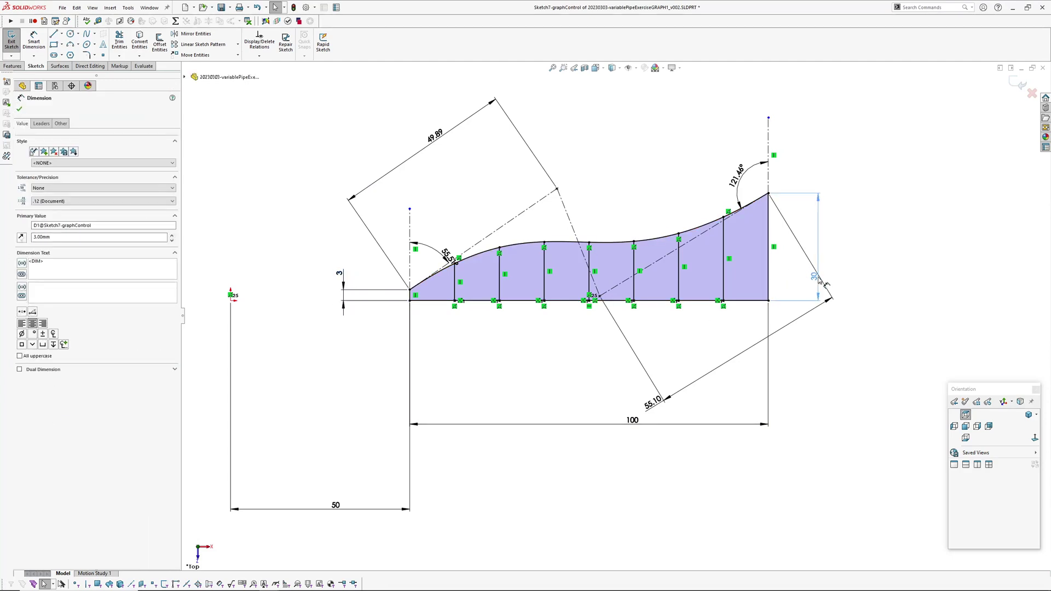
{"action": "left_click_drag", "start_coordinate": [811, 275], "coordinate": [854, 274]}
{"action": "left_click", "coordinate": [506, 376]}
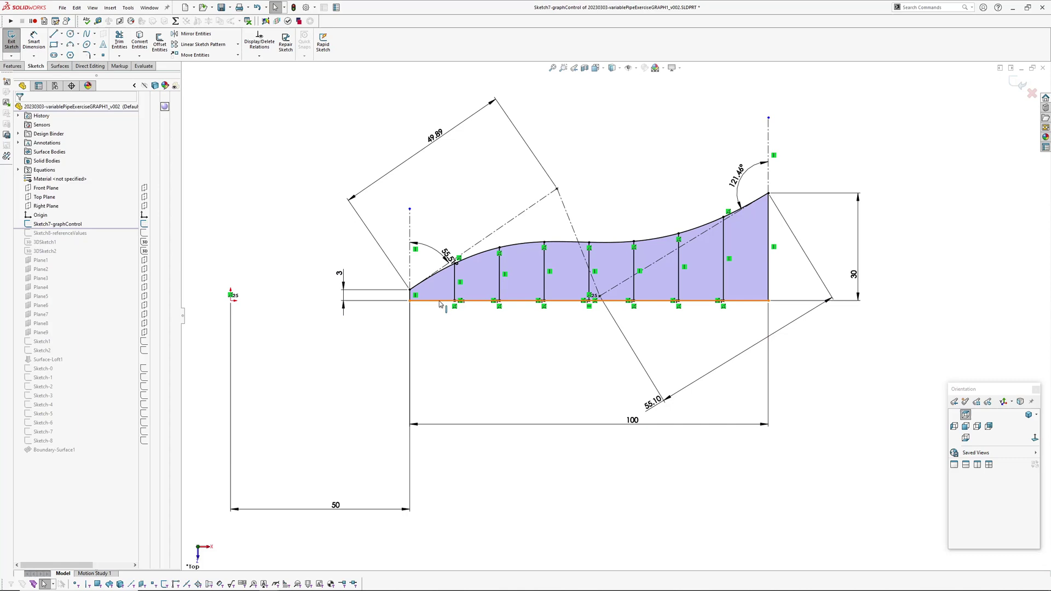
{"action": "left_click", "coordinate": [443, 301]}
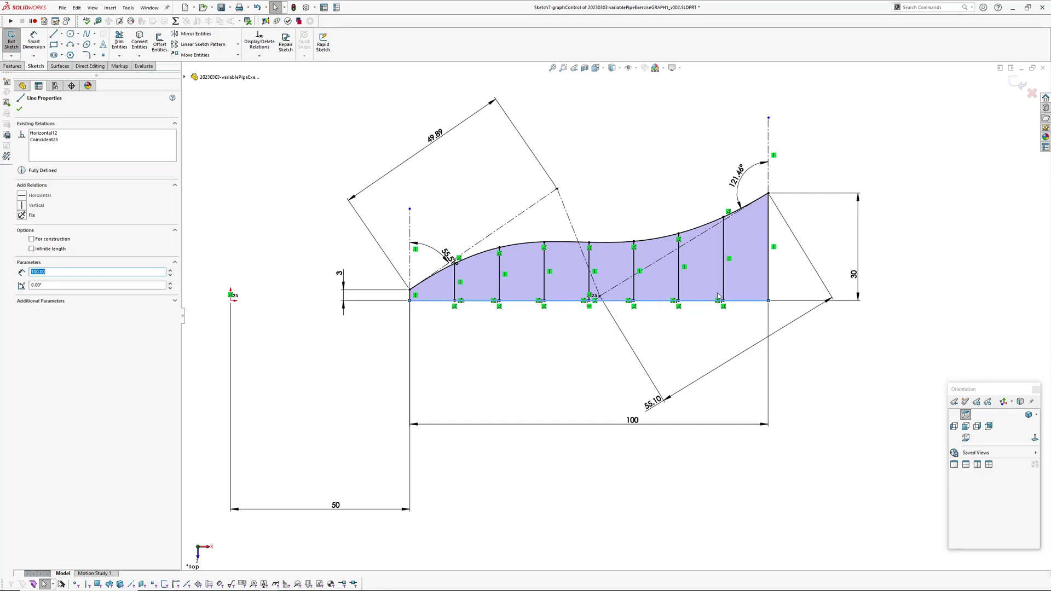
{"action": "left_click", "coordinate": [551, 363]}
{"action": "left_click", "coordinate": [128, 8]}
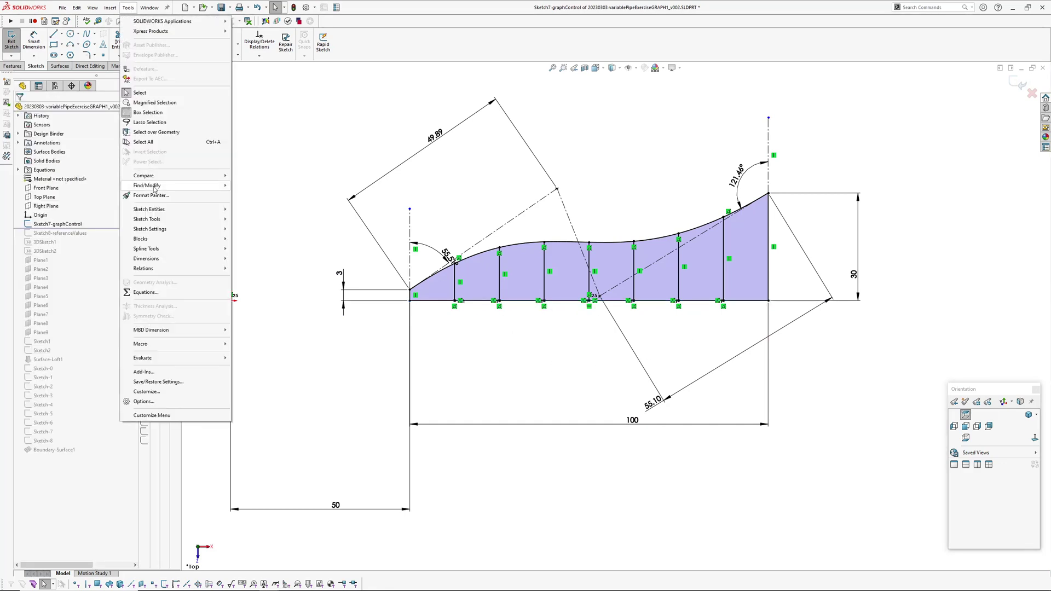
{"action": "mouse_move", "coordinate": [159, 219]}
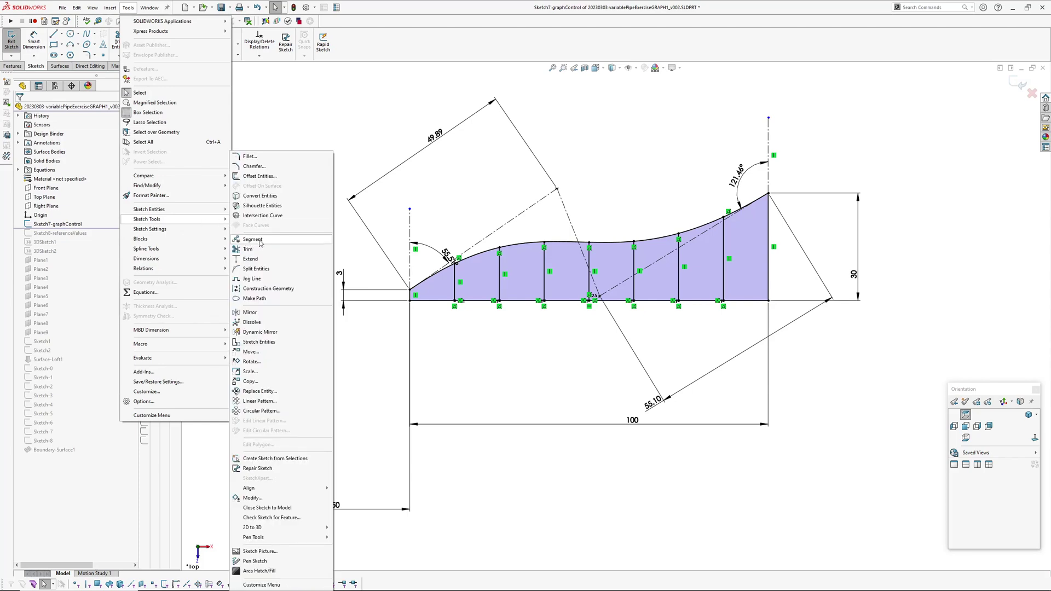
{"action": "key", "text": "Escape"}
{"action": "key", "text": "Escape"}
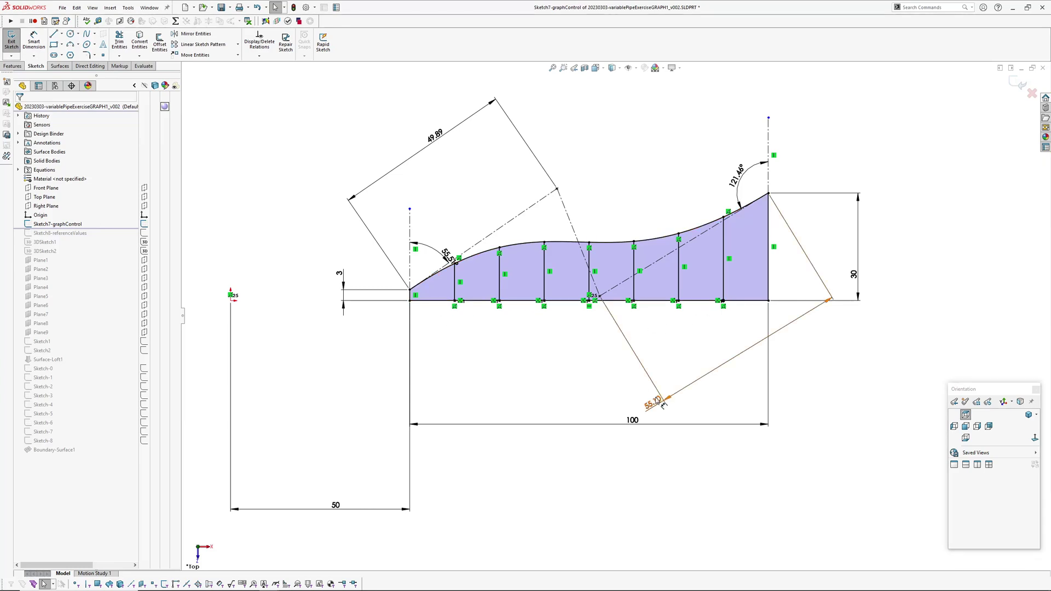
- Move the 55.10 dimension above the curve and the 100 baseline dimension closer to the graph profile
{"action": "left_click_drag", "start_coordinate": [655, 403], "coordinate": [653, 231]}
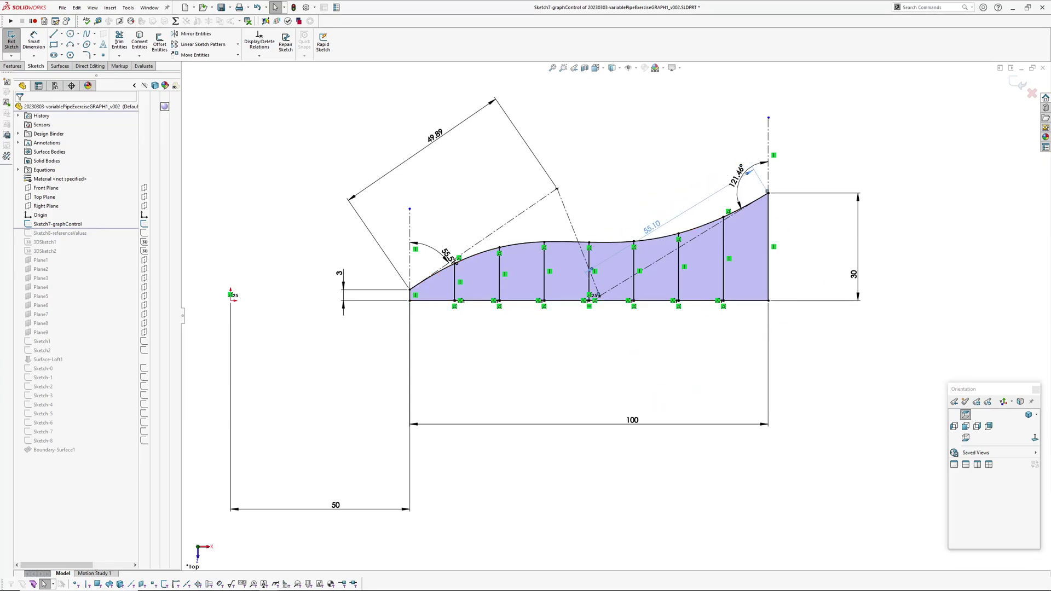
{"action": "left_click", "coordinate": [629, 367]}
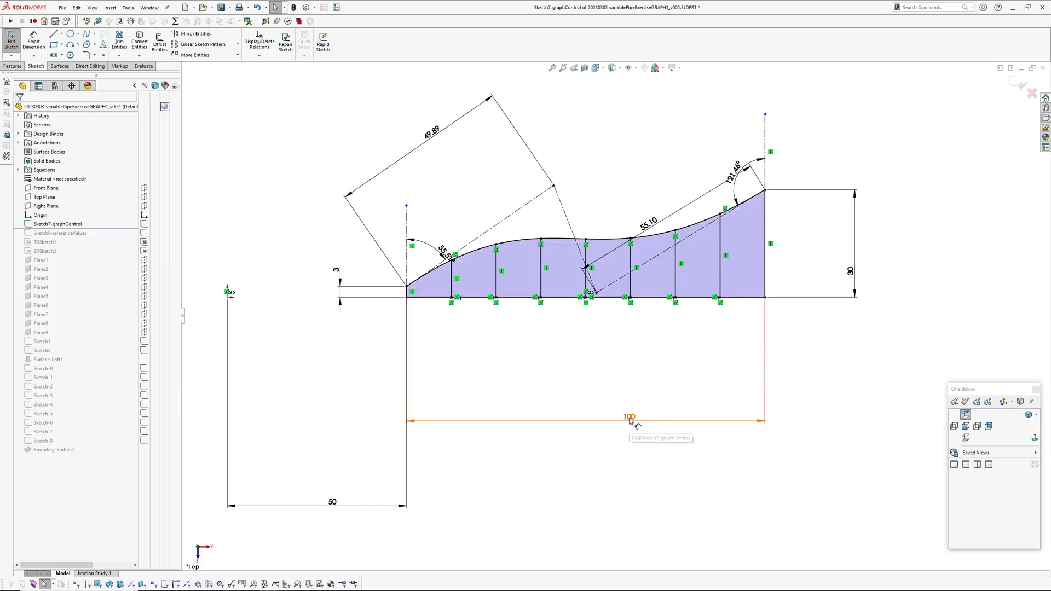
{"action": "mouse_move", "coordinate": [631, 420]}
{"action": "left_mouse_down"}
{"action": "mouse_move", "coordinate": [573, 398]}
{"action": "mouse_move", "coordinate": [577, 411]}
{"action": "left_mouse_up"}
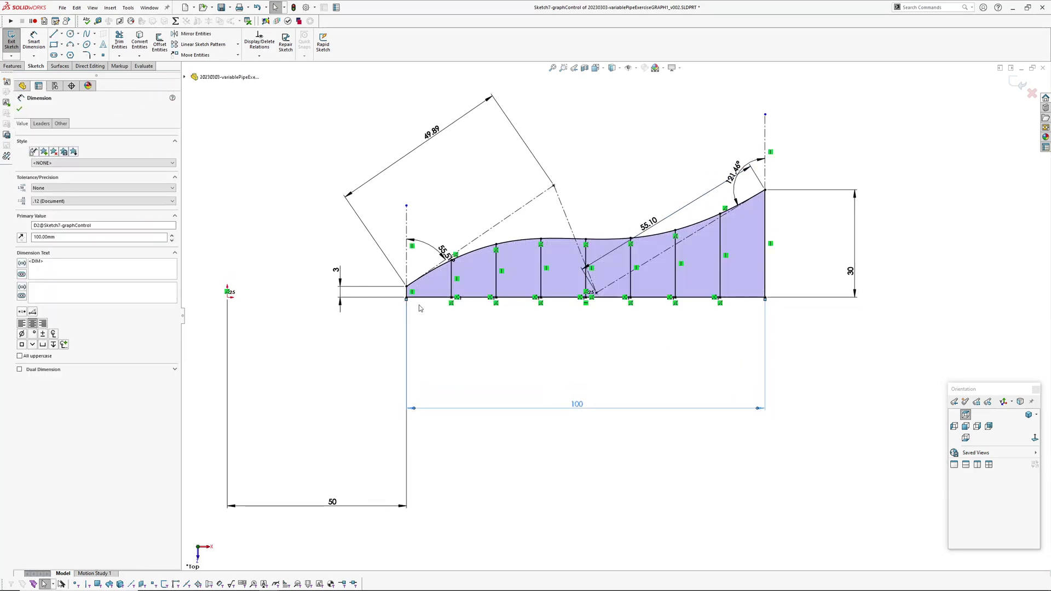
{"action": "scroll", "coordinate": [668, 351], "scroll_direction": "up", "scroll_amount": 1}
{"action": "left_click", "coordinate": [668, 351]}
{"action": "middle_click_drag", "start_coordinate": [469, 279], "coordinate": [466, 310], "text": "ctrl"}
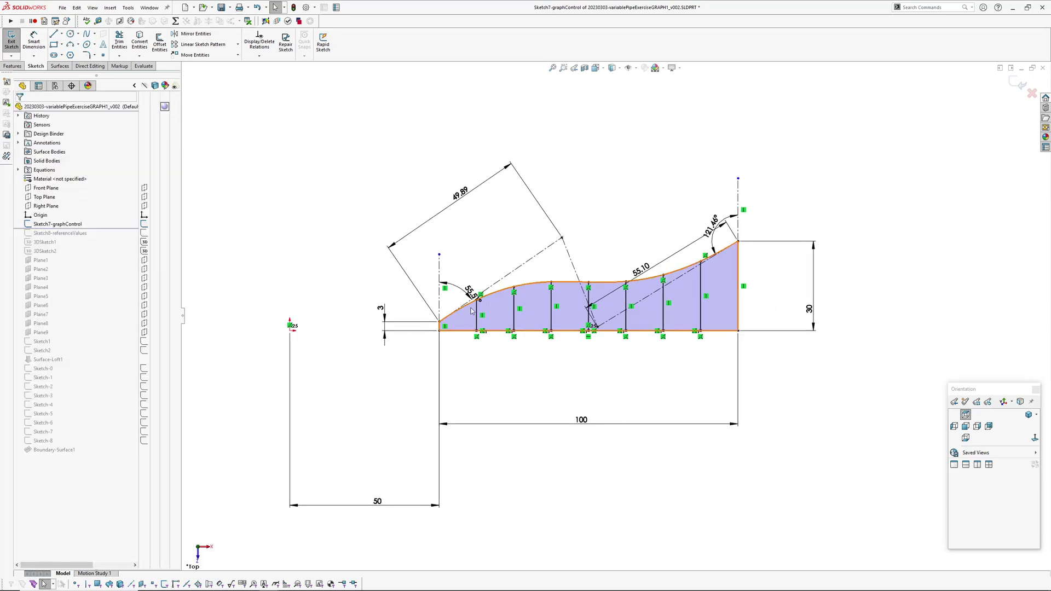
- Set the distance from the style spline's start point to its first control vertex to 50 mm
{"action": "left_click", "coordinate": [505, 294]}
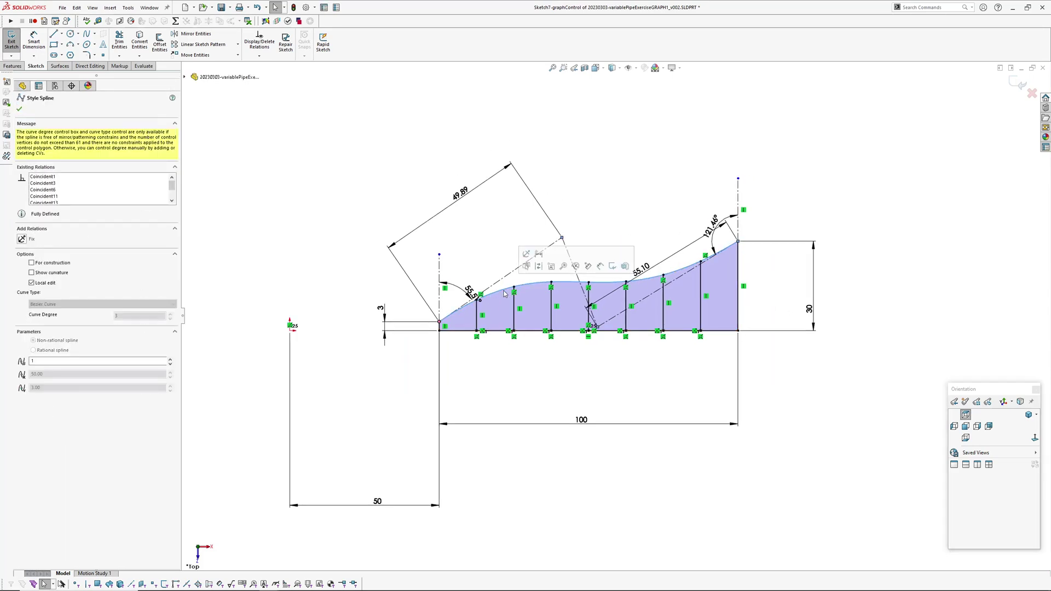
{"action": "left_click", "coordinate": [486, 198]}
{"action": "left_click", "coordinate": [561, 239]}
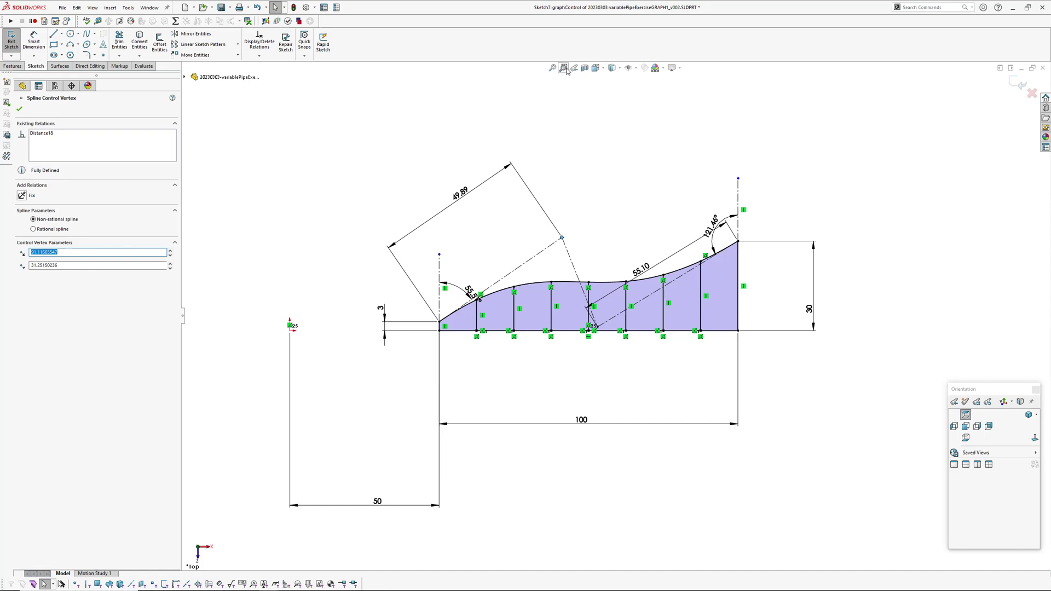
{"action": "left_click", "coordinate": [364, 157]}
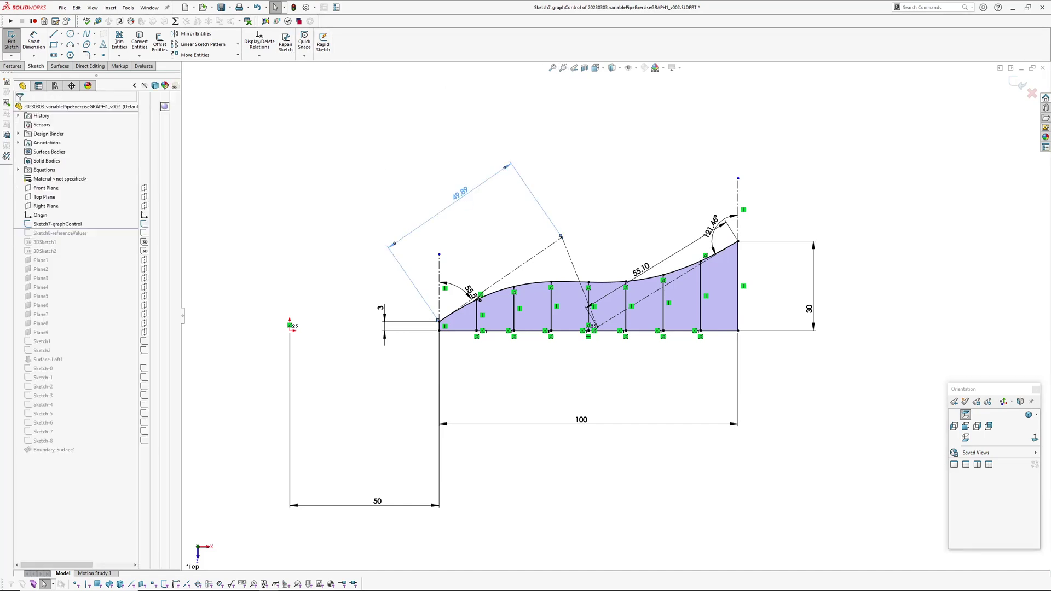
{"action": "left_click", "coordinate": [460, 199]}
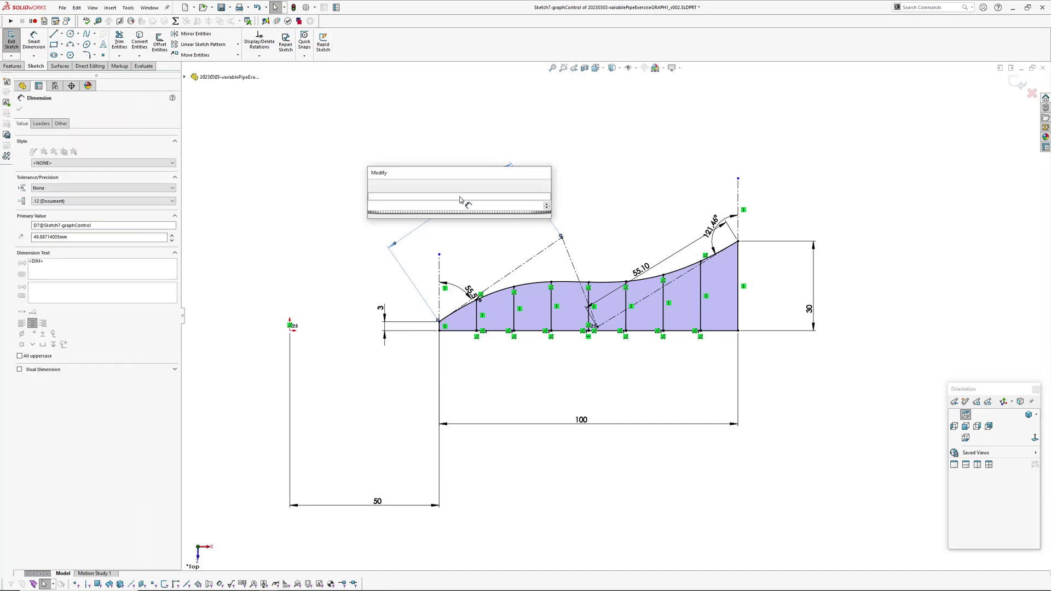
- Set the angle between the vertical start line and the spline's first control segment to 40° and finish editing the sketch
{"action": "double_click", "coordinate": [470, 292]}
{"action": "type", "text": "40"}
{"action": "key", "text": "Return"}
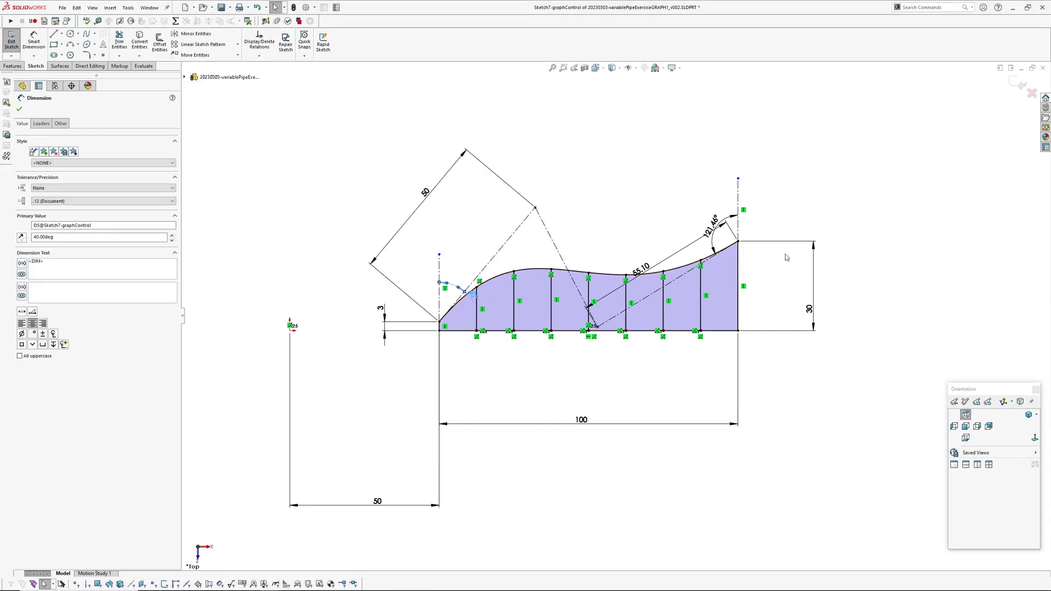
{"action": "middle_click_drag", "start_coordinate": [697, 286], "coordinate": [711, 278], "text": "ctrl"}
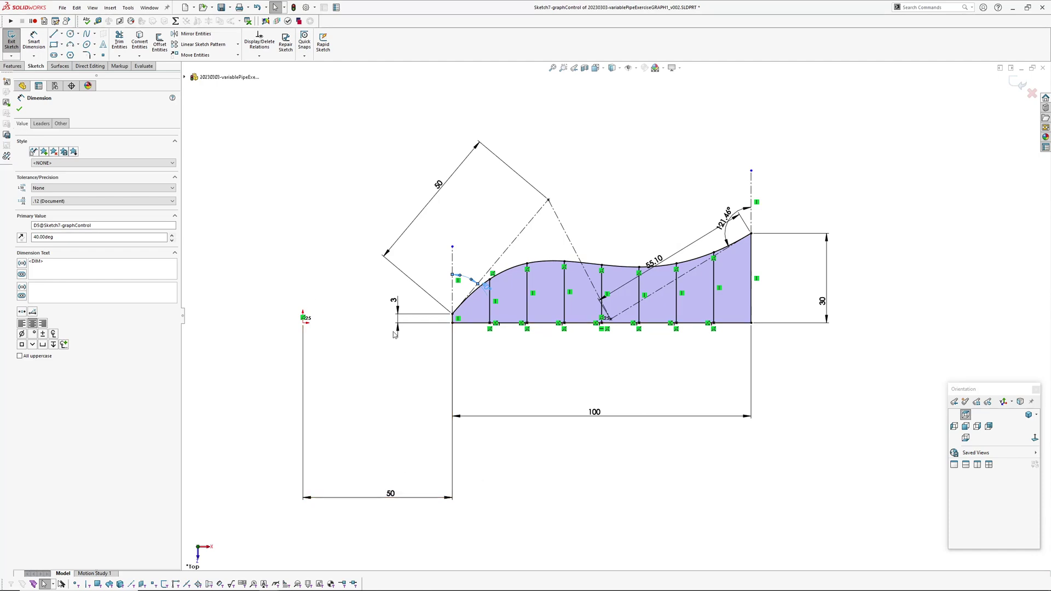
{"action": "left_click", "coordinate": [1016, 83]}
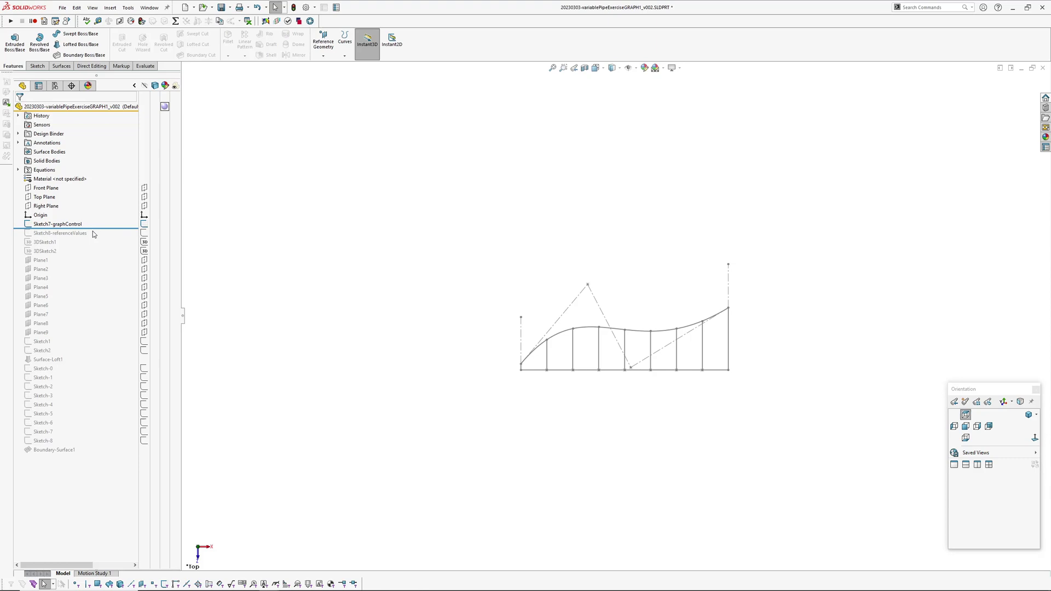
- Roll the feature history forward past Sketch8-referenceValues and open that sketch for editing
{"action": "left_click_drag", "start_coordinate": [93, 229], "coordinate": [99, 239]}
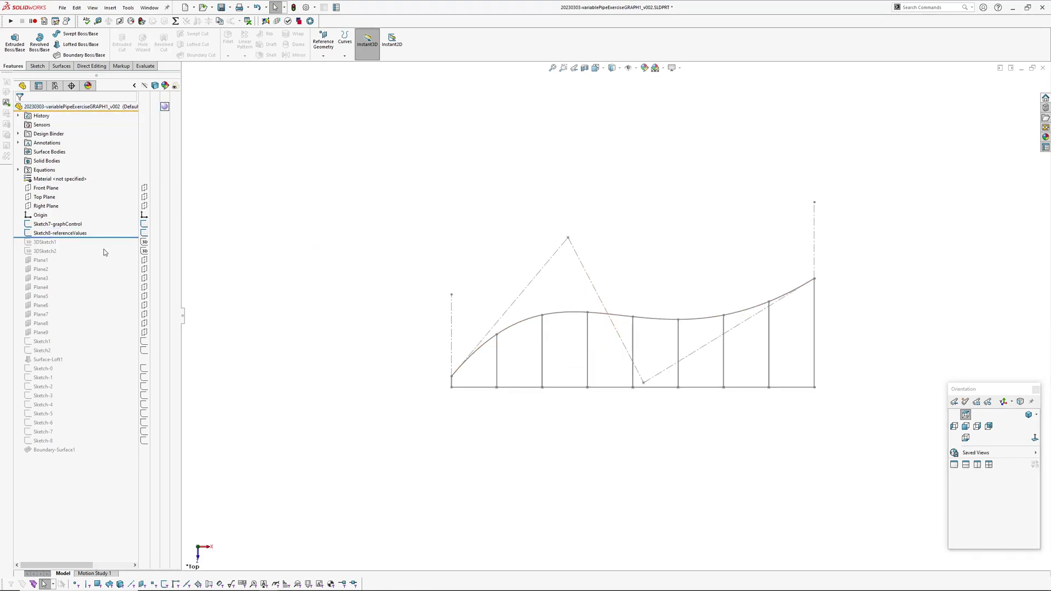
{"action": "left_click", "coordinate": [75, 235]}
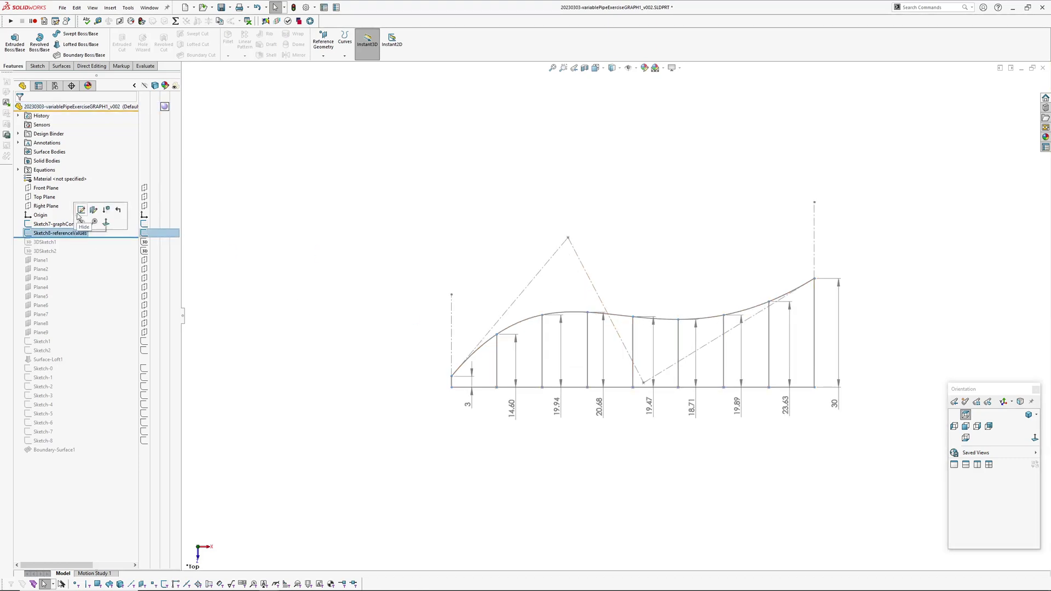
{"action": "left_click", "coordinate": [81, 210]}
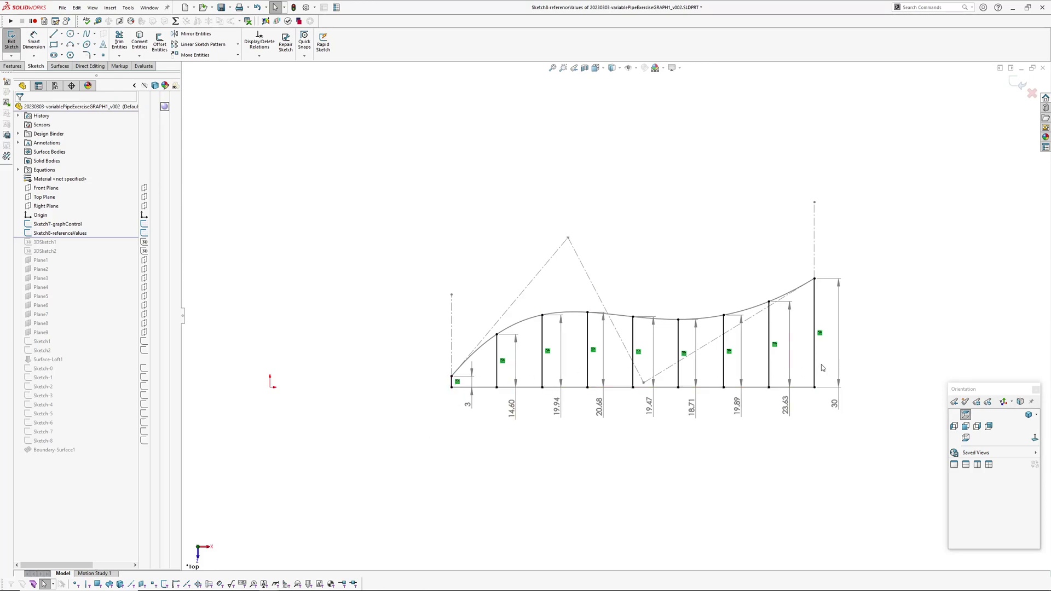
- With the other sketches temporarily hidden, move the 14.60 dimension up beside its reference line and finish editing the sketch
{"action": "key", "text": "ctrl+h"}
{"action": "left_click", "coordinate": [471, 408]}
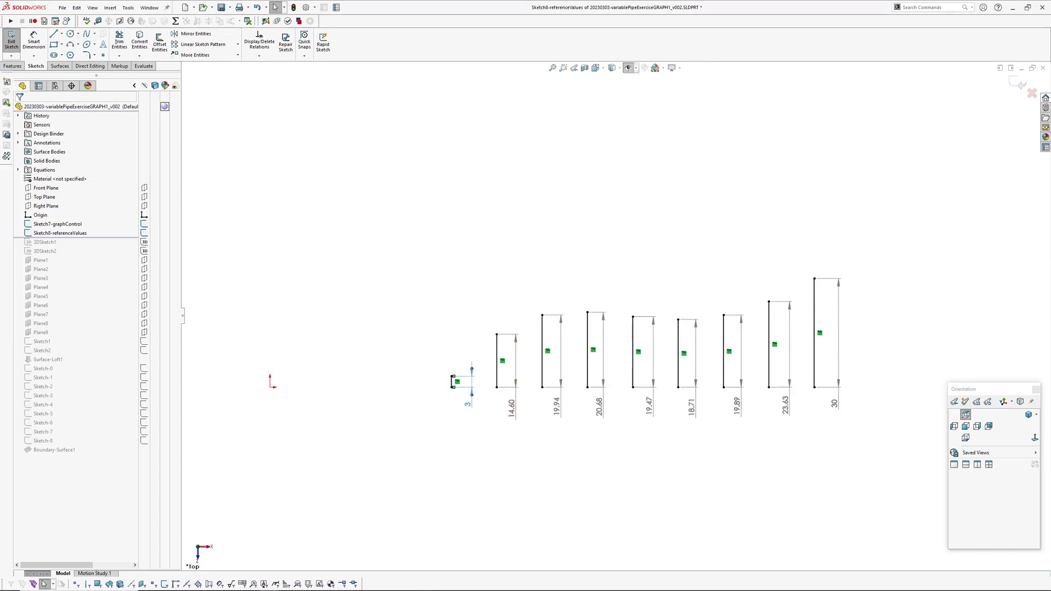
{"action": "left_click", "coordinate": [21, 123]}
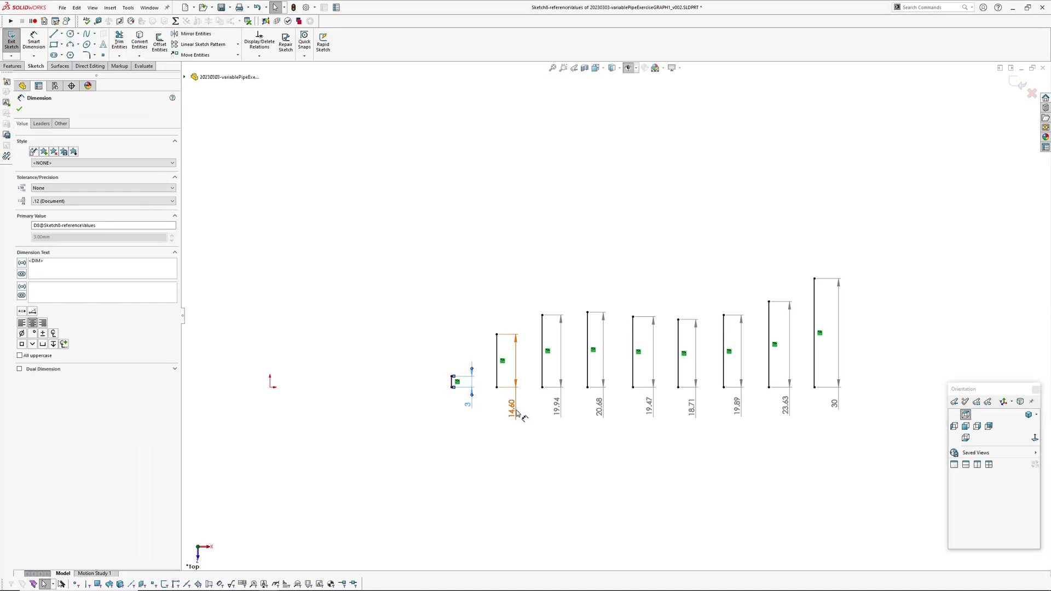
{"action": "left_click_drag", "start_coordinate": [515, 411], "coordinate": [521, 371]}
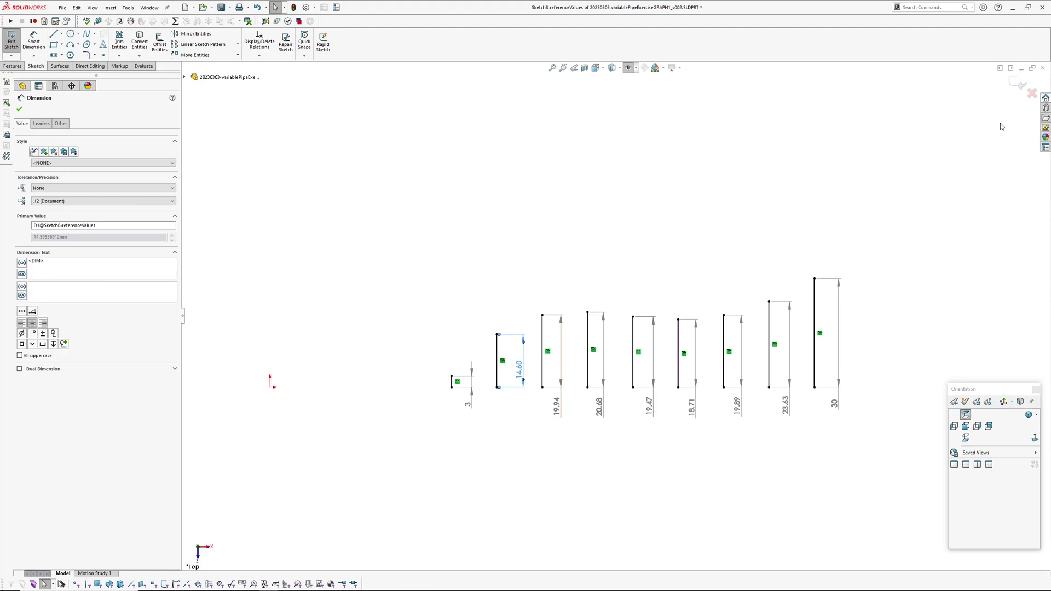
{"action": "left_click", "coordinate": [1013, 87]}
{"action": "key", "text": "ctrl+h"}
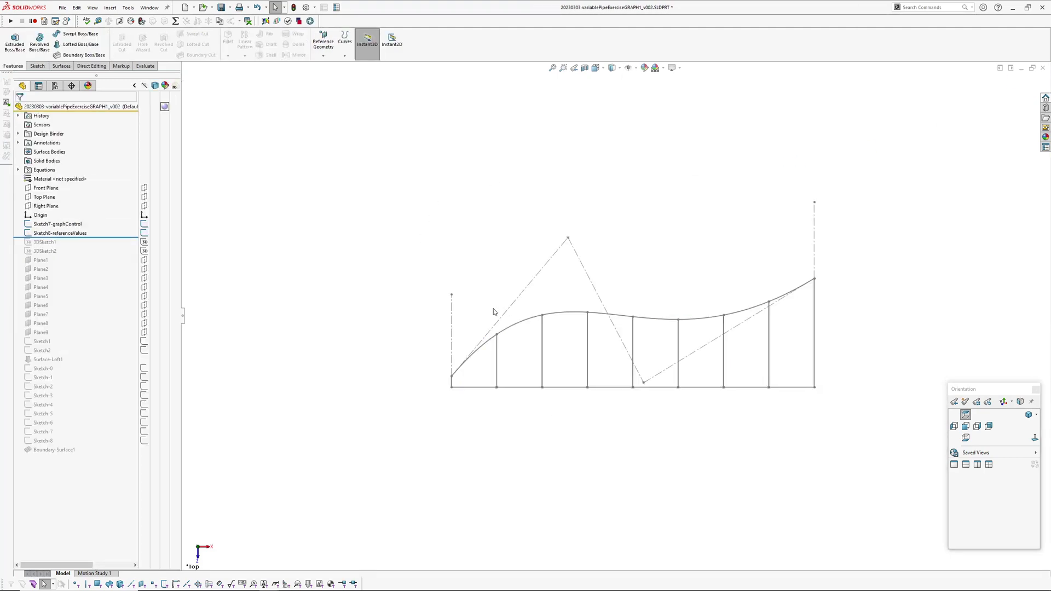
- Review the equations that link global variables 0 to 8 to the reference dimensions and section sketch diameters
{"action": "key", "text": "z"}
{"action": "left_click", "coordinate": [176, 21]}
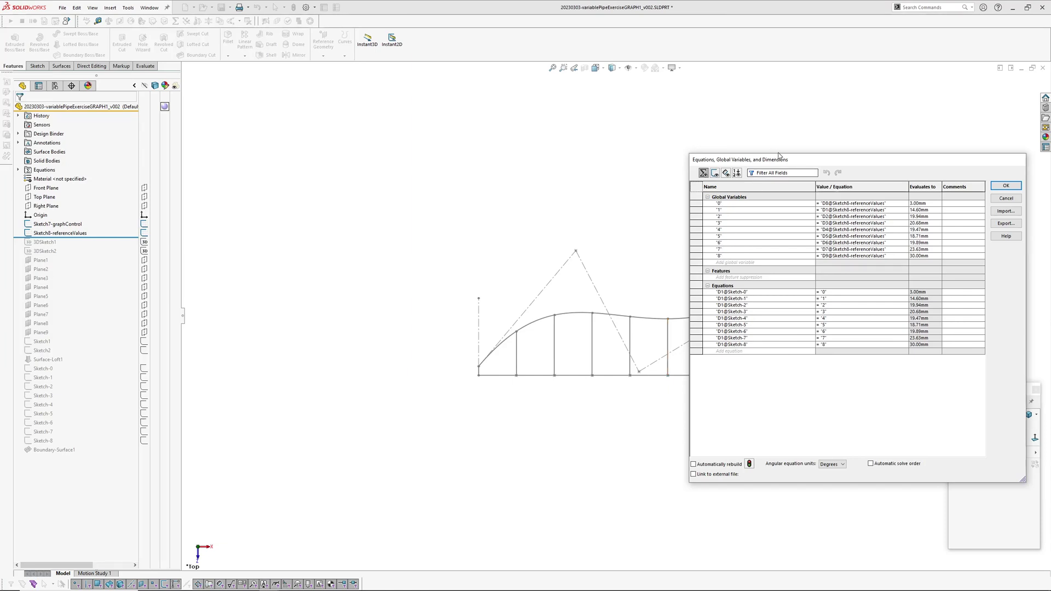
{"action": "mouse_move", "coordinate": [796, 160]}
{"action": "left_mouse_down"}
{"action": "mouse_move", "coordinate": [758, 309]}
{"action": "mouse_move", "coordinate": [787, 377]}
{"action": "mouse_move", "coordinate": [759, 385]}
{"action": "mouse_move", "coordinate": [776, 393]}
{"action": "left_mouse_up"}
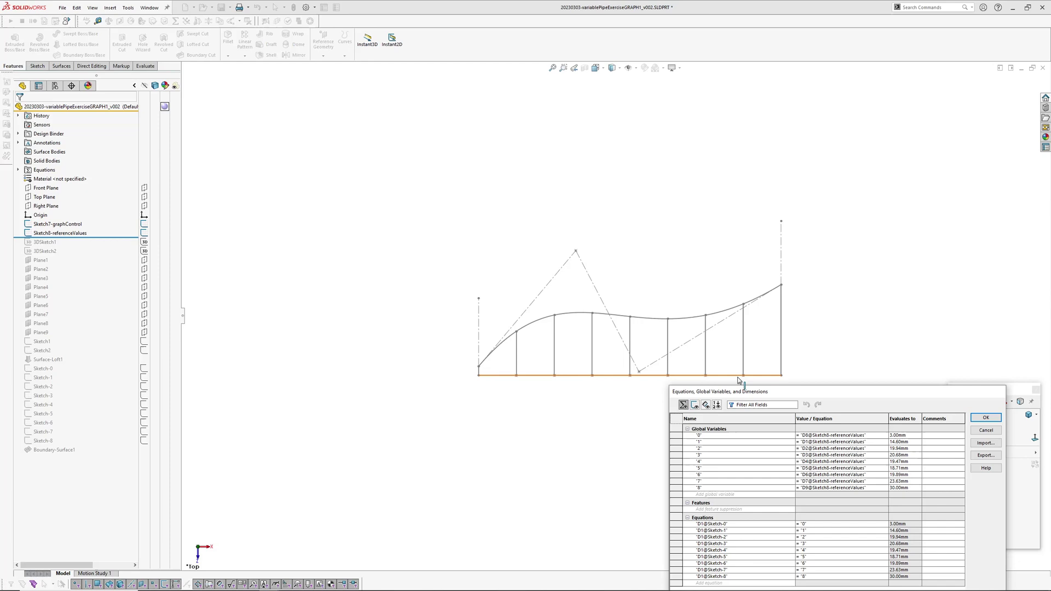
{"action": "left_click_drag", "start_coordinate": [825, 393], "coordinate": [836, 260]}
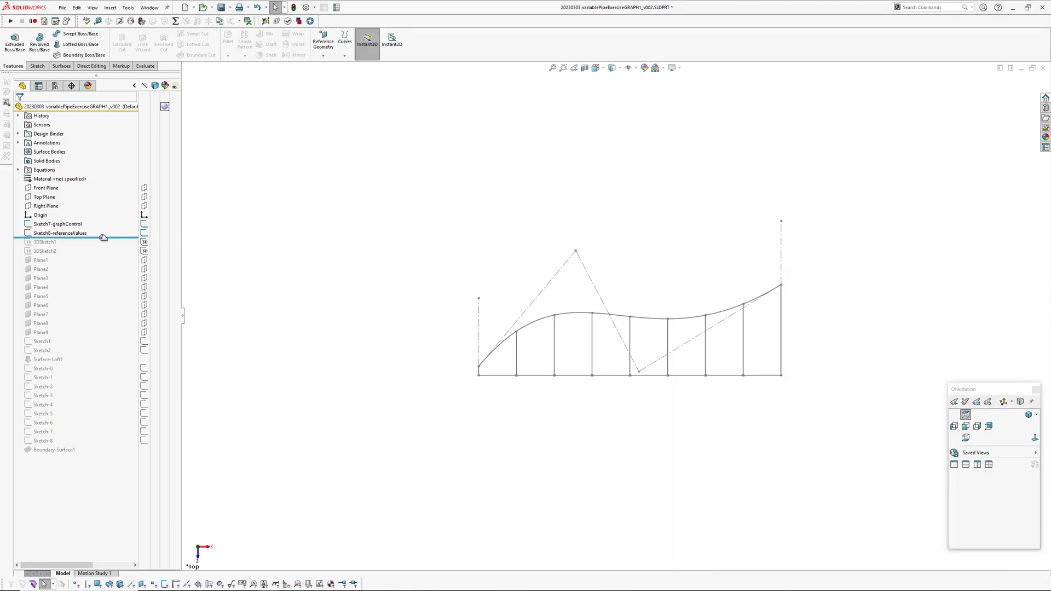
- Roll the feature history forward past 3DSketch1 and 3DSketch2 and view the path curve in 3D beside the graph
{"action": "left_click_drag", "start_coordinate": [103, 238], "coordinate": [100, 252]}
{"action": "mouse_move", "coordinate": [546, 289]}
{"action": "middle_mouse_down"}
{"action": "mouse_move", "coordinate": [521, 296]}
{"action": "mouse_move", "coordinate": [494, 165]}
{"action": "mouse_move", "coordinate": [544, 133]}
{"action": "mouse_move", "coordinate": [676, 249]}
{"action": "mouse_move", "coordinate": [647, 252]}
{"action": "middle_mouse_up"}
{"action": "left_click", "coordinate": [544, 133]}
{"action": "left_click", "coordinate": [588, 179]}
{"action": "mouse_move", "coordinate": [588, 178]}
{"action": "middle_mouse_down"}
{"action": "mouse_move", "coordinate": [558, 308]}
{"action": "mouse_move", "coordinate": [526, 290]}
{"action": "mouse_move", "coordinate": [504, 300]}
{"action": "mouse_move", "coordinate": [585, 335]}
{"action": "middle_mouse_up"}
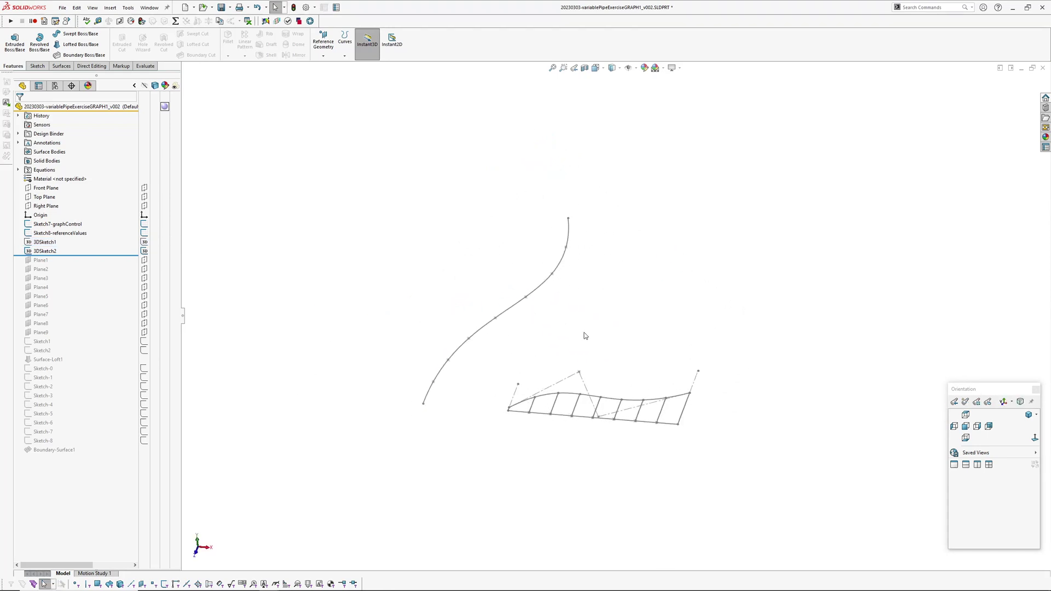
- Open 3DSketch2 to examine the points along the path curve, and close the sketch
{"action": "left_click", "coordinate": [46, 251]}
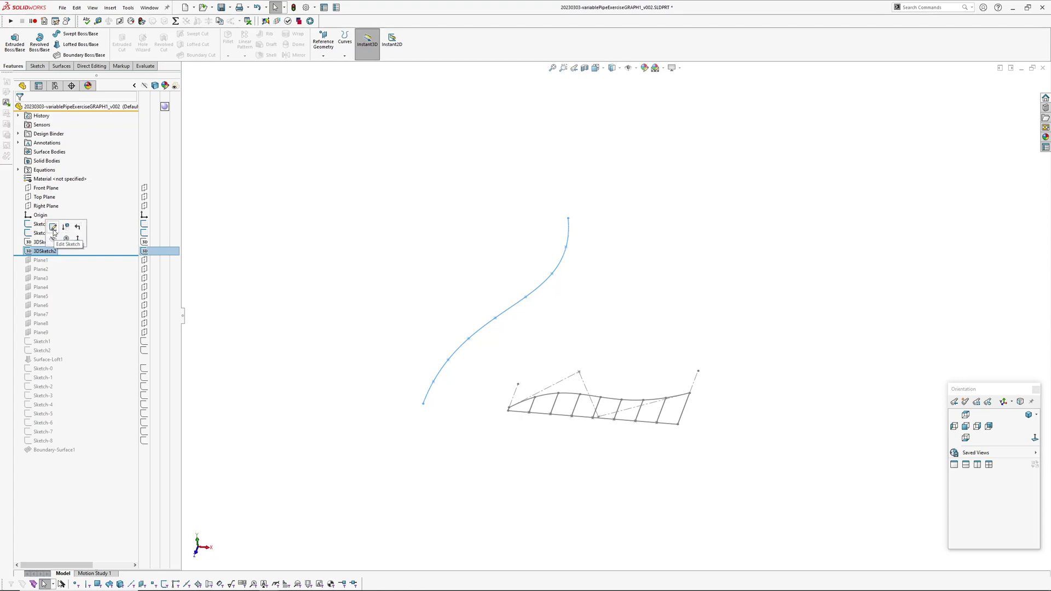
{"action": "left_click", "coordinate": [53, 226]}
{"action": "scroll", "coordinate": [500, 377], "scroll_direction": "down", "scroll_amount": 2}
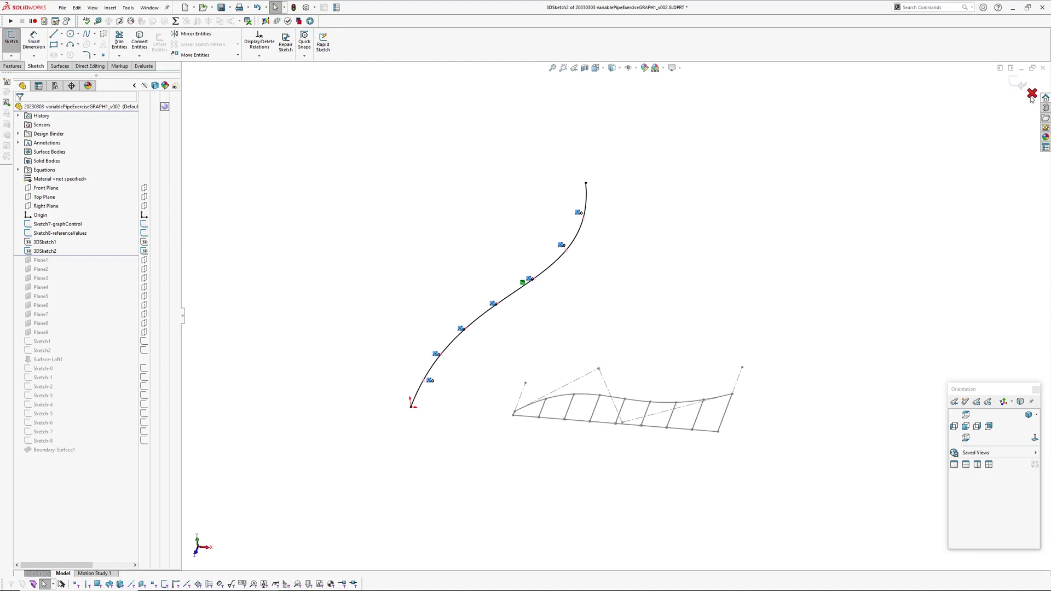
{"action": "left_click", "coordinate": [1018, 83]}
- Roll the feature history forward through the nine path planes and past Surface-Loft1, with the planes displayed
{"action": "left_click_drag", "start_coordinate": [82, 255], "coordinate": [69, 338]}
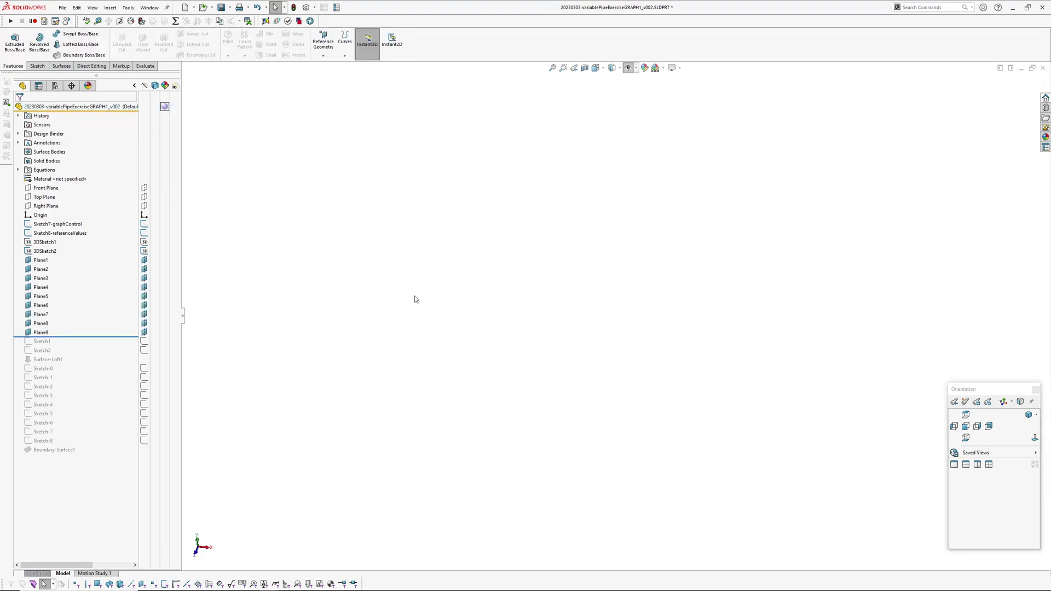
{"action": "middle_click_drag", "start_coordinate": [470, 342], "coordinate": [490, 341]}
{"action": "scroll", "coordinate": [452, 362], "scroll_direction": "down", "scroll_amount": 3}
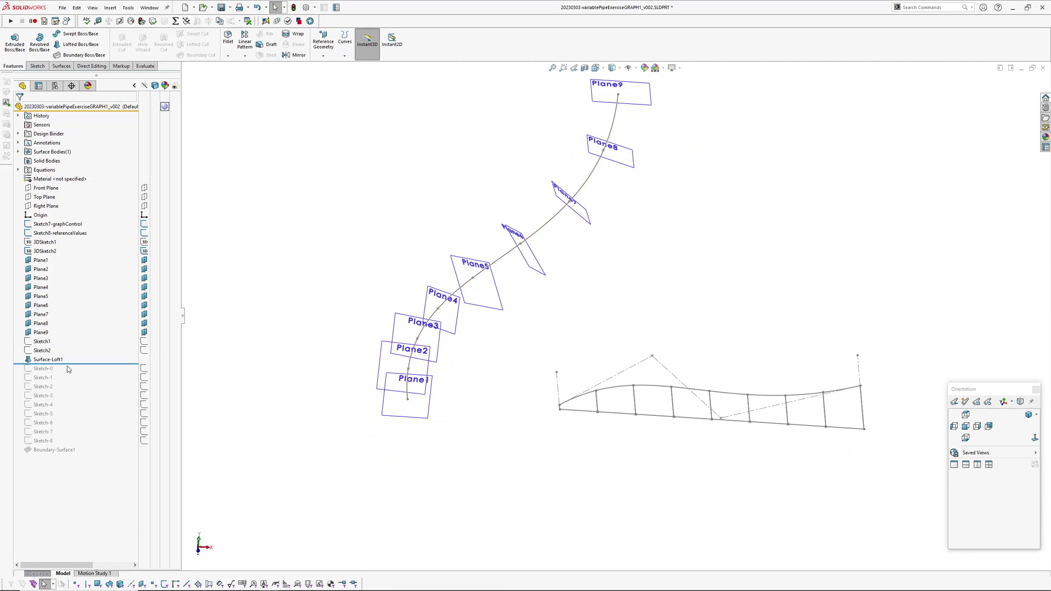
- Roll the feature history forward past Sketch-8 to bring in the section circles, and hide the reference planes
{"action": "left_click_drag", "start_coordinate": [66, 366], "coordinate": [70, 444]}
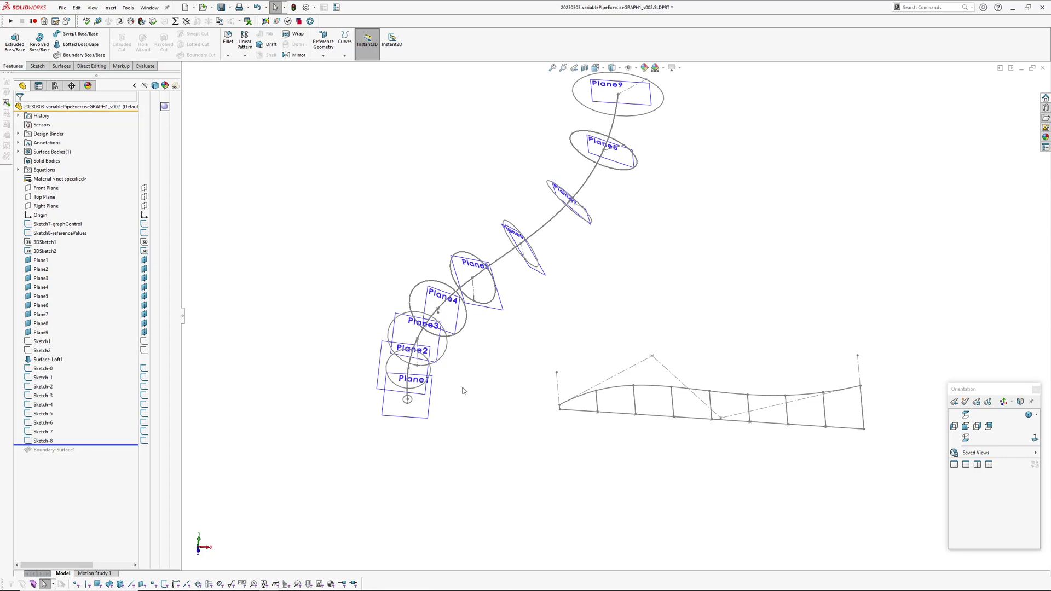
{"action": "middle_click_drag", "start_coordinate": [462, 392], "coordinate": [444, 316]}
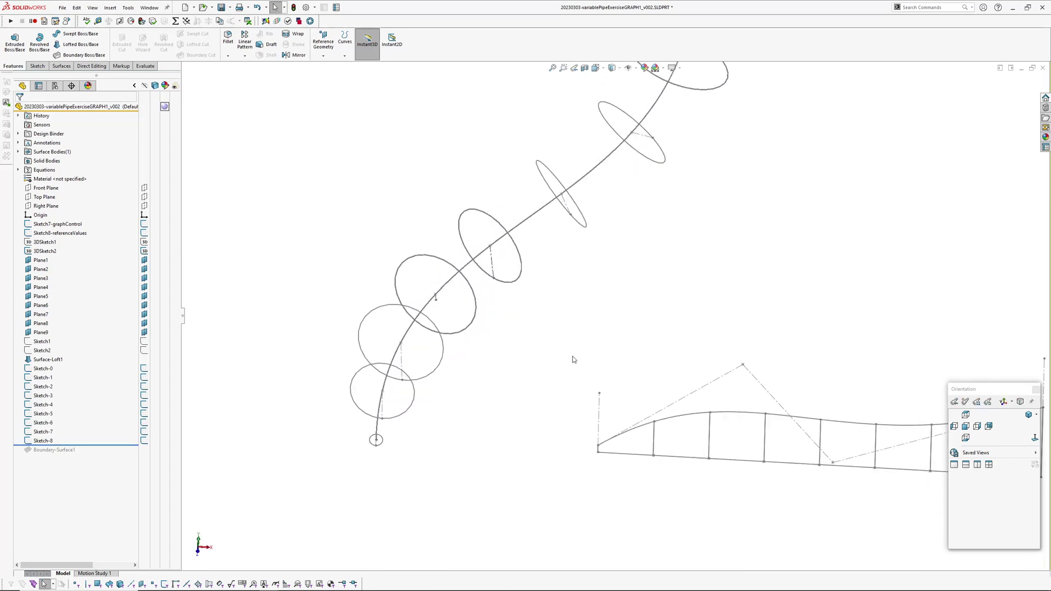
{"action": "mouse_move", "coordinate": [596, 296]}
{"action": "middle_mouse_down"}
{"action": "mouse_move", "coordinate": [639, 256]}
{"action": "mouse_move", "coordinate": [579, 270]}
{"action": "mouse_move", "coordinate": [605, 279]}
{"action": "mouse_move", "coordinate": [578, 301]}
{"action": "middle_mouse_up"}
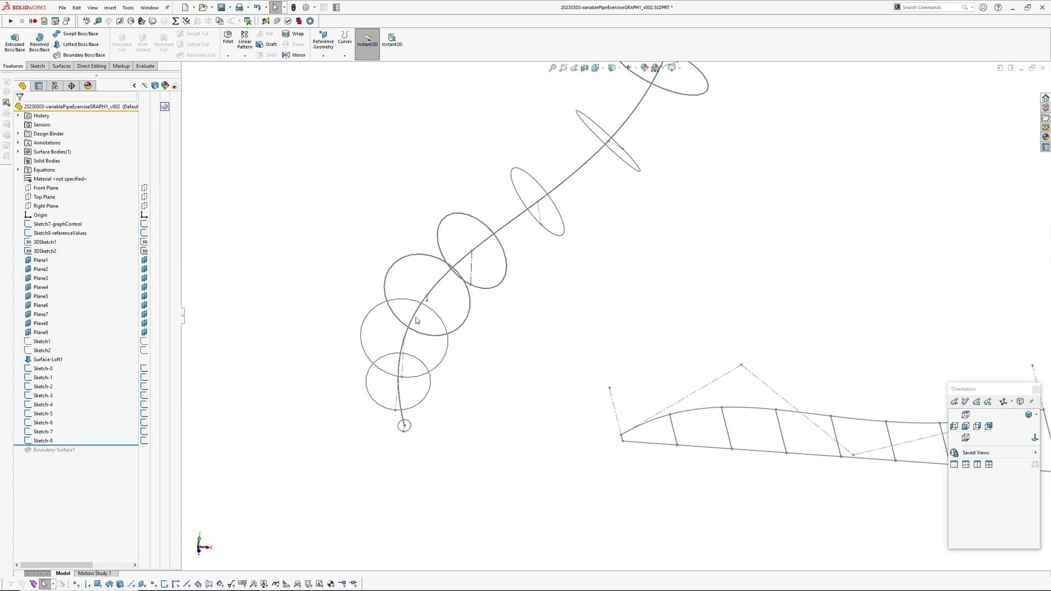
- Temporarily isolate a single section circle on the path to inspect it, and restore the display of the others
{"action": "left_click", "coordinate": [427, 301]}
{"action": "middle_click_drag", "start_coordinate": [383, 353], "coordinate": [538, 292]}
{"action": "key", "text": "h"}
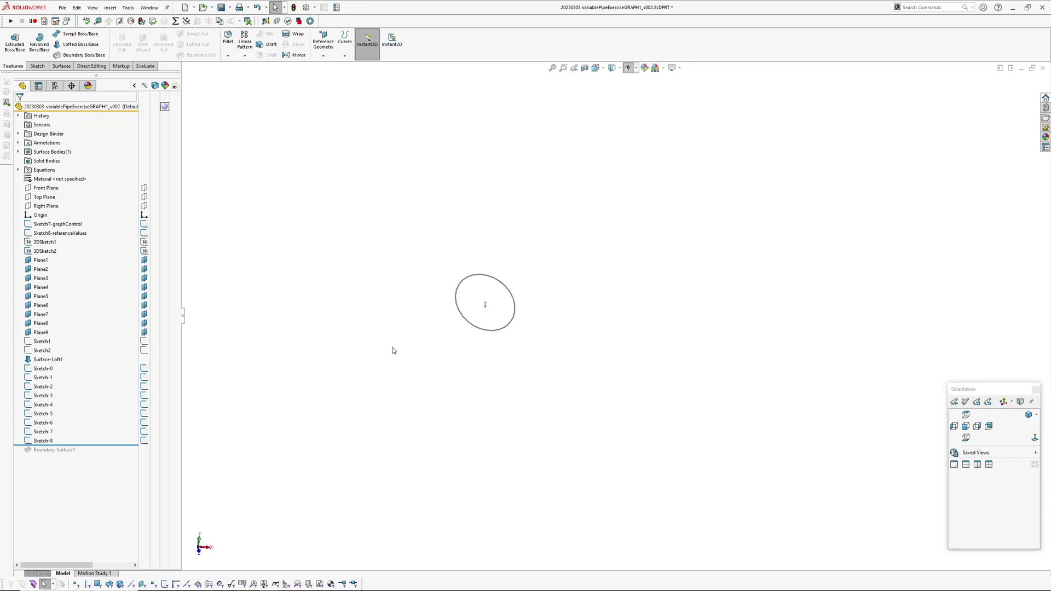
{"action": "key", "text": "h"}
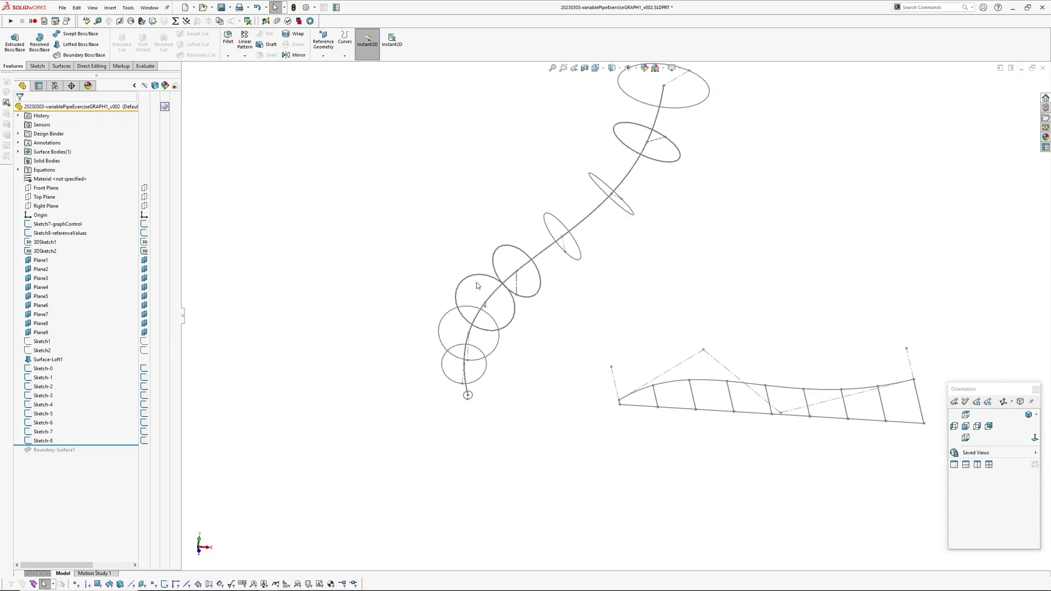
- Roll the feature history back to before Sketch-0 and show the Surface-Loft1 ribbon along the path
{"action": "left_click", "coordinate": [43, 369]}
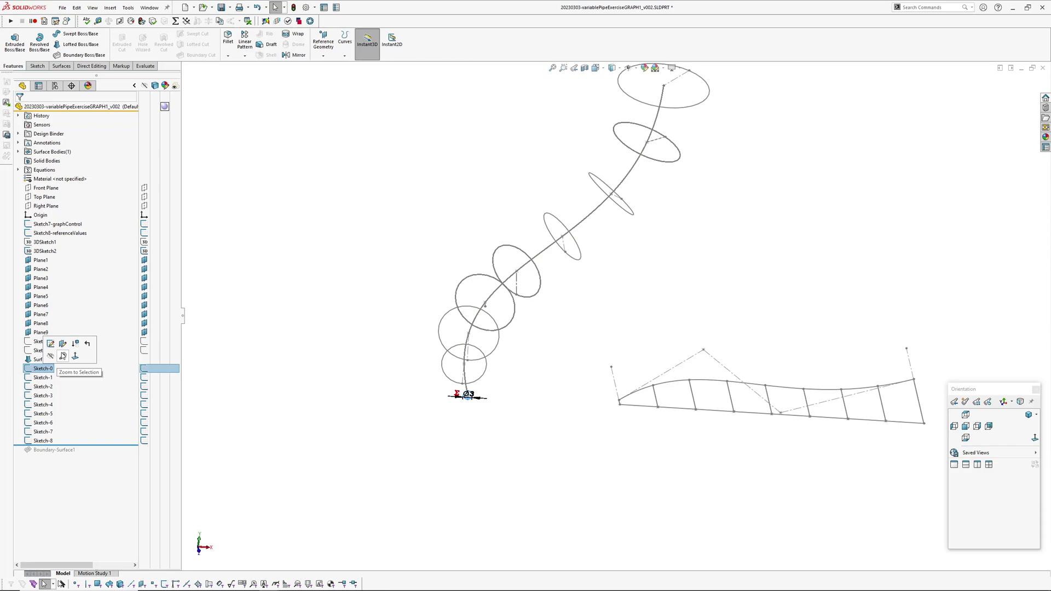
{"action": "left_click", "coordinate": [87, 344]}
{"action": "left_click", "coordinate": [64, 359]}
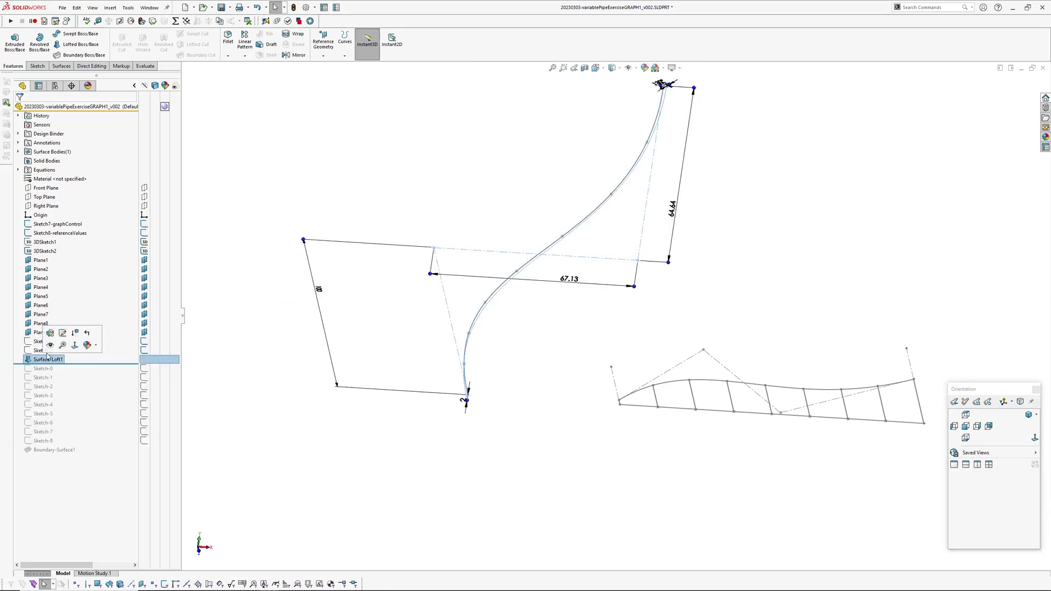
{"action": "left_click", "coordinate": [429, 405]}
{"action": "mouse_move", "coordinate": [429, 405]}
{"action": "middle_mouse_down"}
{"action": "mouse_move", "coordinate": [485, 286]}
{"action": "mouse_move", "coordinate": [490, 326]}
{"action": "mouse_move", "coordinate": [534, 306]}
{"action": "middle_mouse_up"}
- Inspect Sketch1 and Sketch2, the loft profiles at the path's two ends, opening and closing Sketch2
{"action": "left_click", "coordinate": [41, 341]}
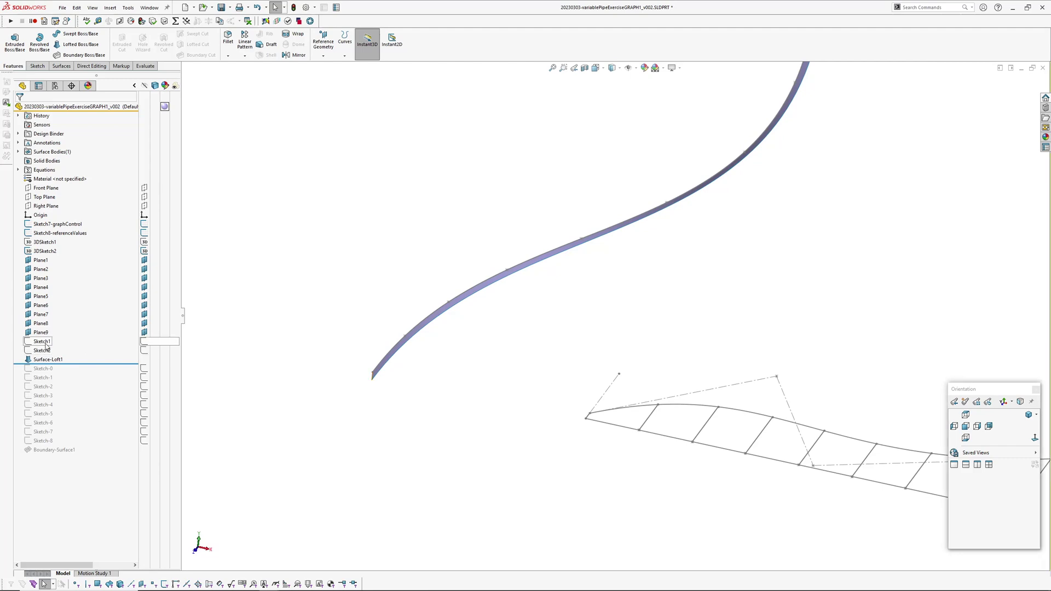
{"action": "mouse_move", "coordinate": [485, 286]}
{"action": "middle_mouse_down"}
{"action": "mouse_move", "coordinate": [638, 290]}
{"action": "mouse_move", "coordinate": [471, 206]}
{"action": "middle_mouse_up"}
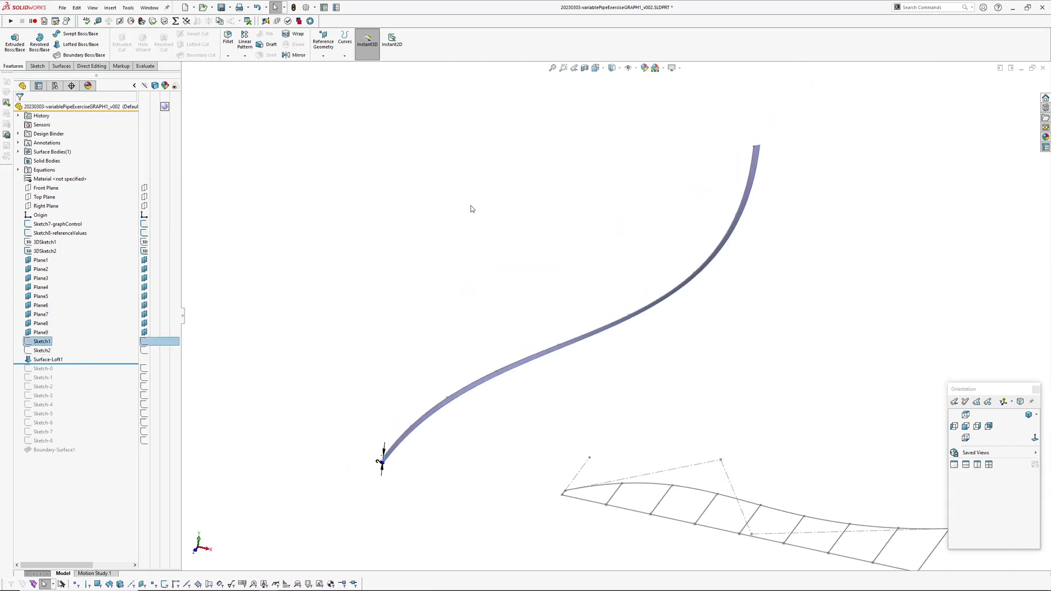
{"action": "left_click", "coordinate": [42, 350]}
{"action": "double_click", "coordinate": [42, 351]}
{"action": "scroll", "coordinate": [807, 134], "scroll_direction": "down", "scroll_amount": 1}
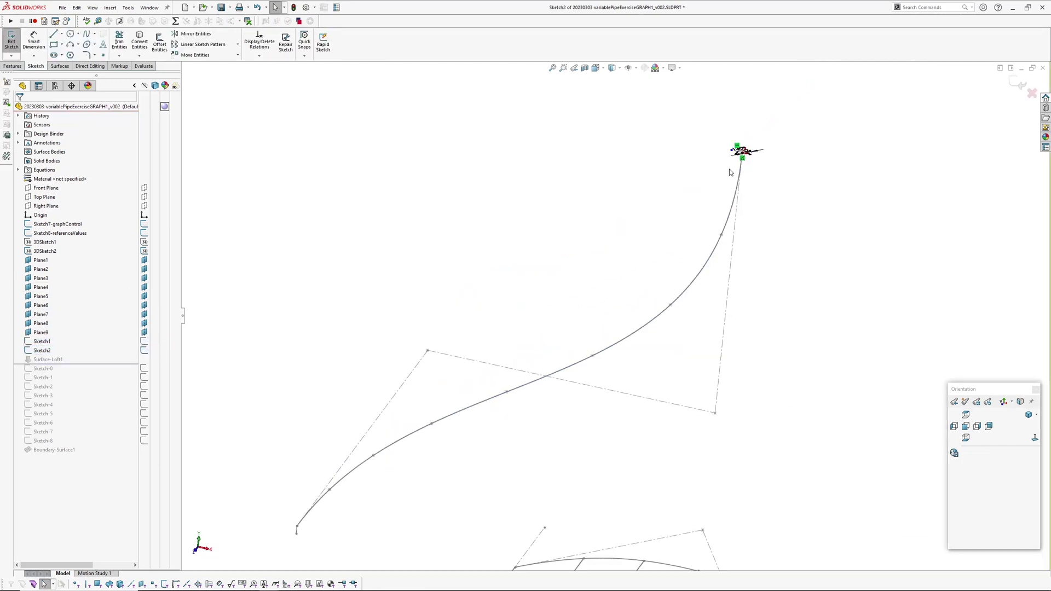
{"action": "mouse_move", "coordinate": [730, 171]}
{"action": "middle_mouse_down"}
{"action": "mouse_move", "coordinate": [689, 116]}
{"action": "mouse_move", "coordinate": [699, 238]}
{"action": "middle_mouse_up"}
{"action": "scroll", "coordinate": [697, 87], "scroll_direction": "down", "scroll_amount": 3}
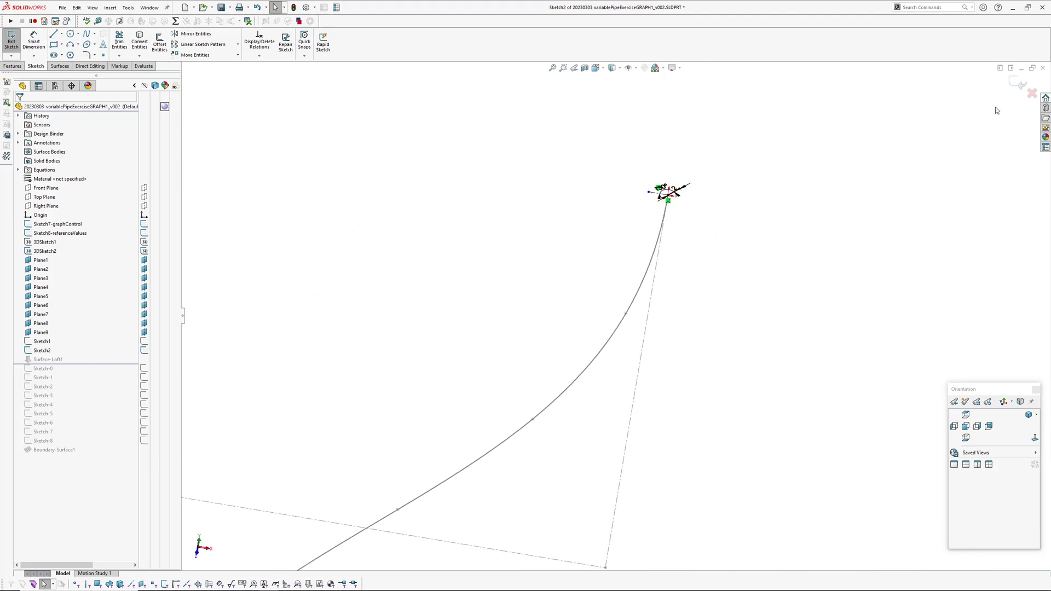
{"action": "left_click", "coordinate": [1017, 82]}
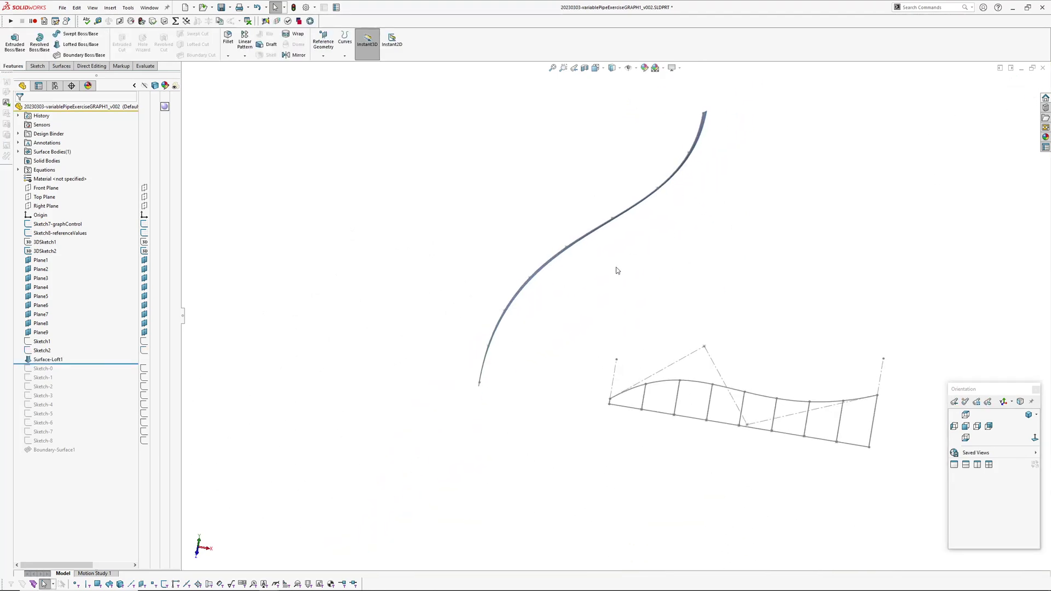
- Roll the feature history forward past Sketch-8 so the section circles sit along the ribbon surface
{"action": "middle_click_drag", "start_coordinate": [617, 271], "coordinate": [619, 263]}
{"action": "scroll", "coordinate": [478, 296], "scroll_direction": "down", "scroll_amount": 2}
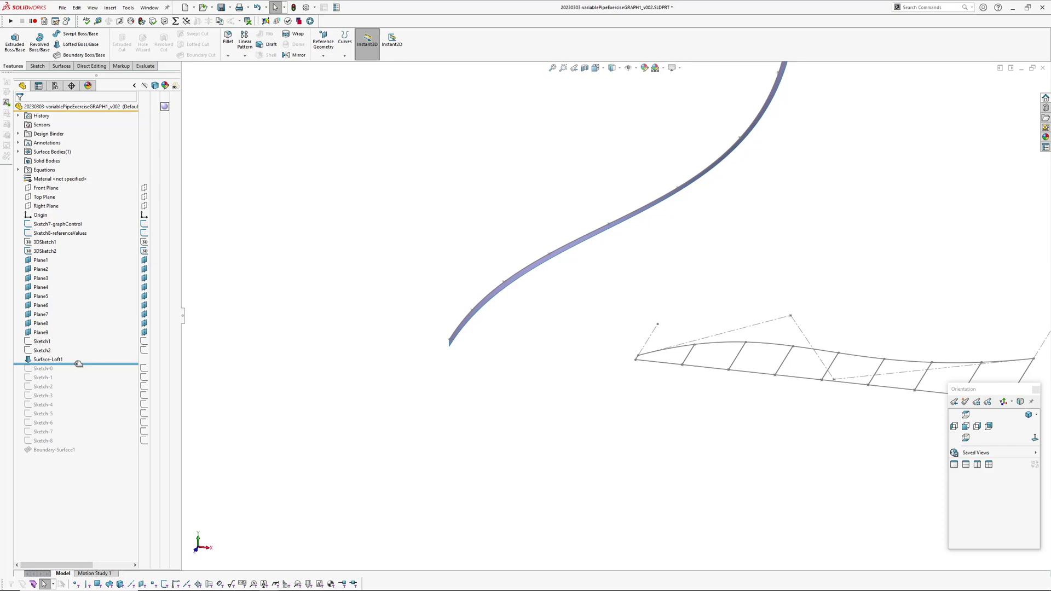
{"action": "left_click_drag", "start_coordinate": [78, 364], "coordinate": [59, 433]}
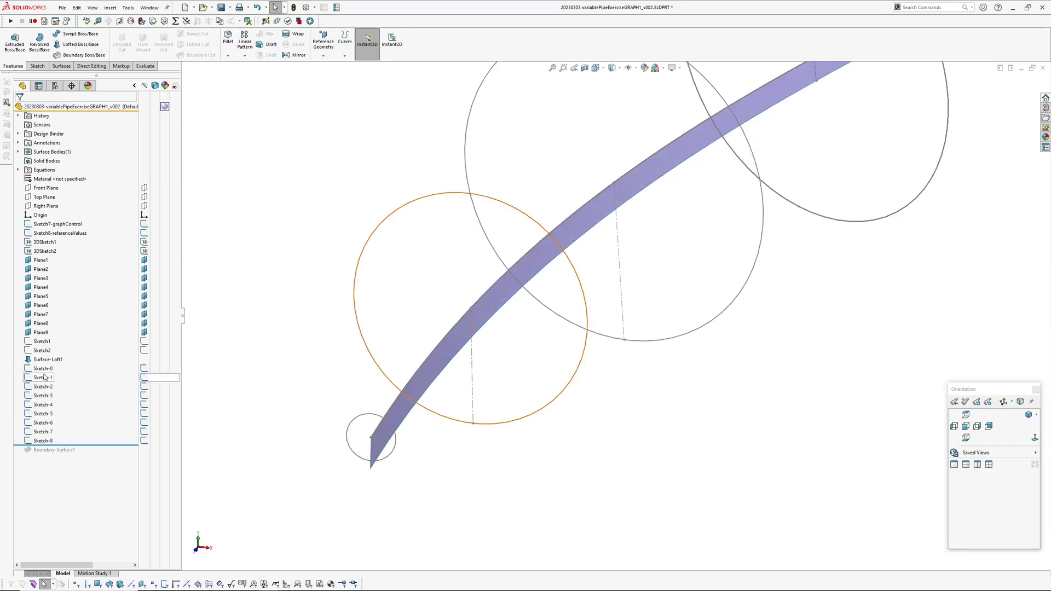
- Open Sketch-1 for editing and examine the relations of its construction line against the ribbon surface
{"action": "double_click", "coordinate": [44, 377]}
{"action": "scroll", "coordinate": [440, 367], "scroll_direction": "down", "scroll_amount": 1}
{"action": "left_click", "coordinate": [479, 370]}
{"action": "scroll", "coordinate": [612, 309], "scroll_direction": "up", "scroll_amount": 1}
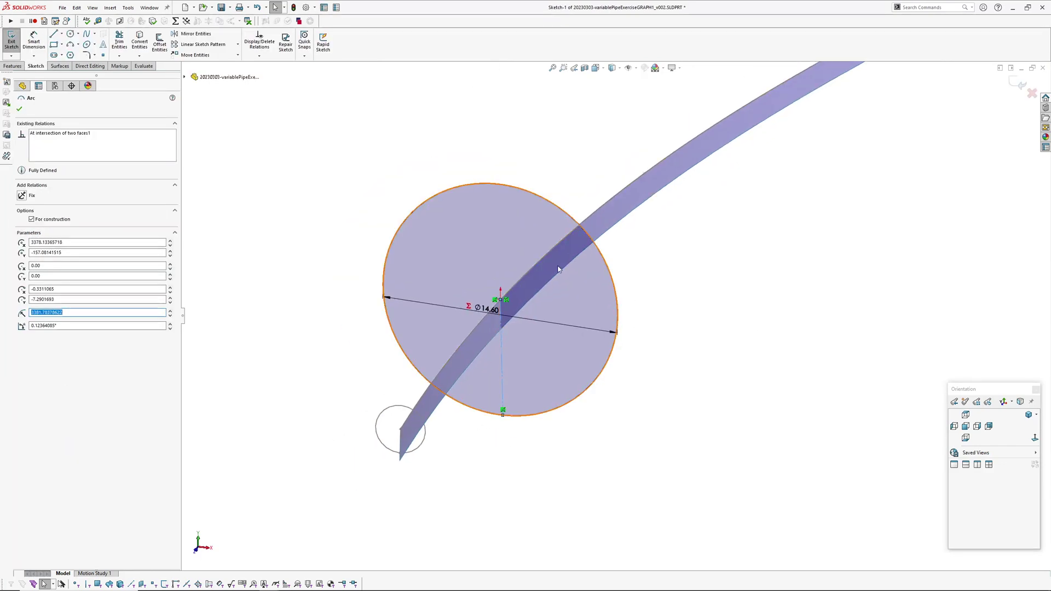
{"action": "middle_click_drag", "start_coordinate": [546, 394], "coordinate": [502, 407], "text": "ctrl"}
{"action": "left_click", "coordinate": [512, 466]}
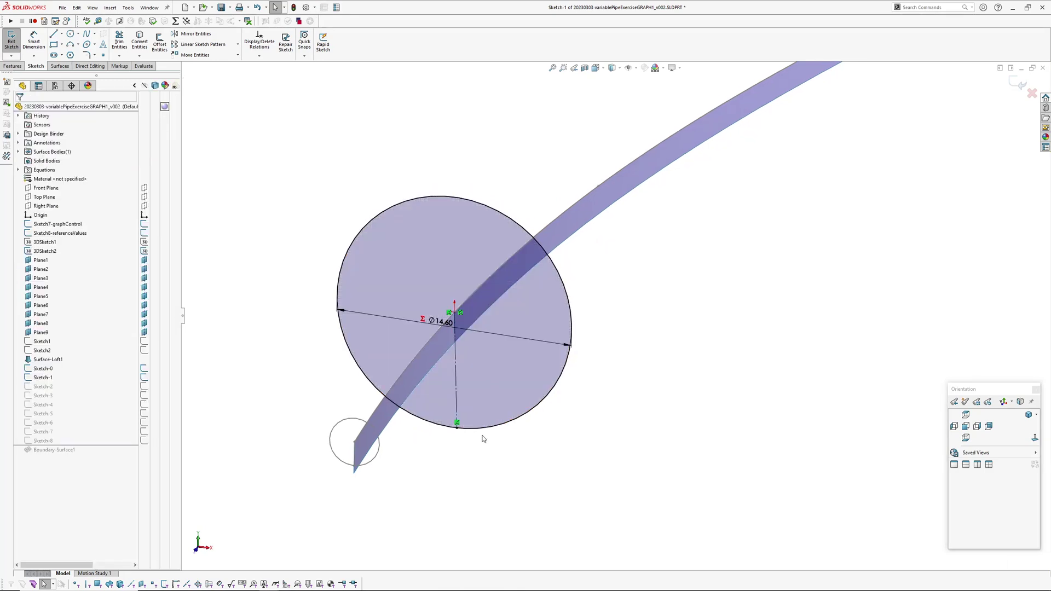
- Inspect the equation-driven diameter dimension of the section circle in Sketch-1
{"action": "scroll", "coordinate": [480, 436], "scroll_direction": "down", "scroll_amount": 1}
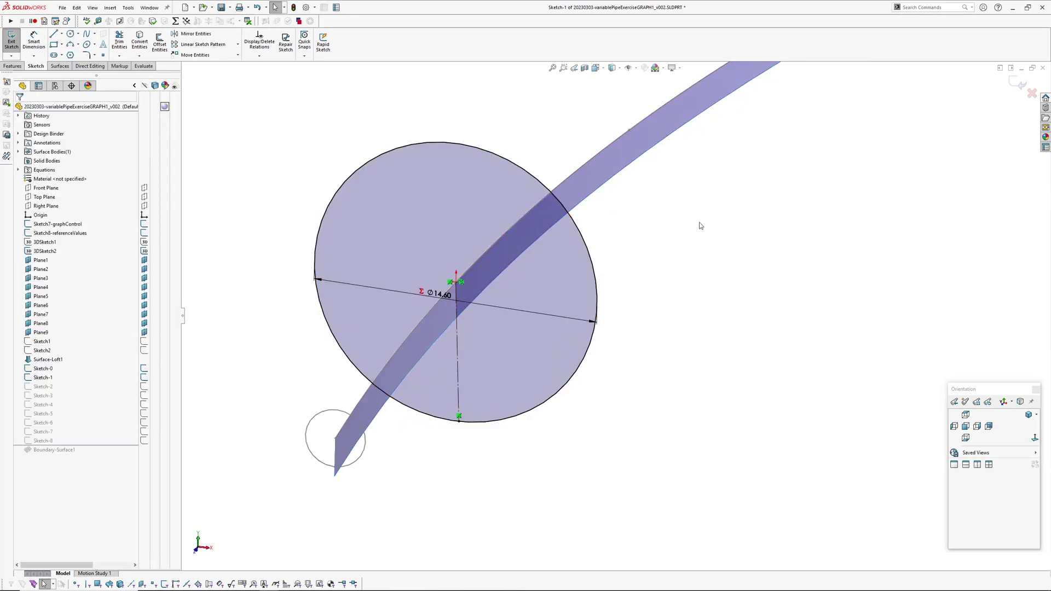
{"action": "scroll", "coordinate": [706, 227], "scroll_direction": "up", "scroll_amount": 5}
{"action": "scroll", "coordinate": [465, 384], "scroll_direction": "down", "scroll_amount": 4}
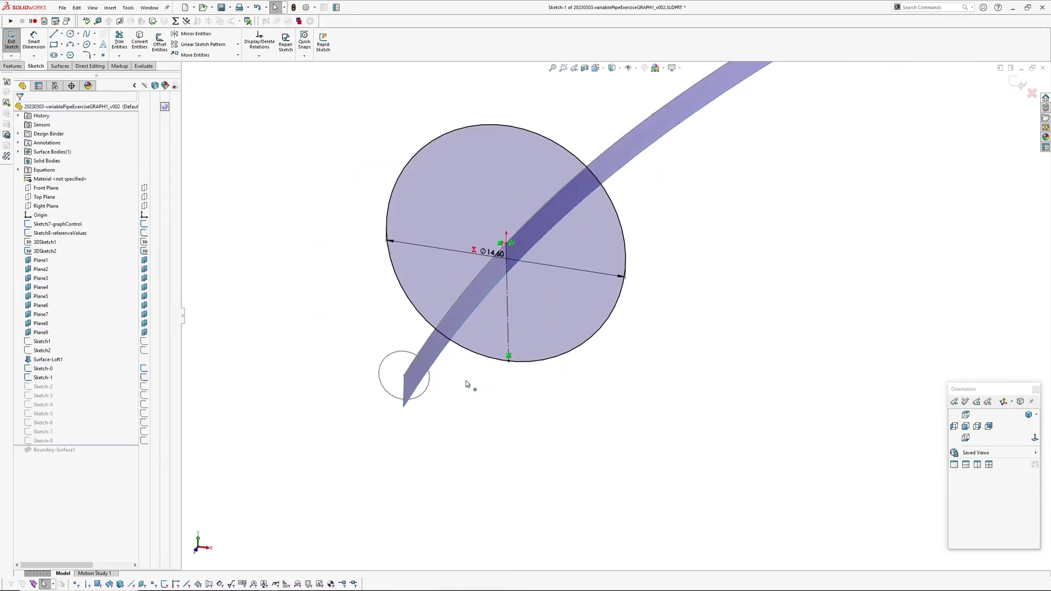
{"action": "double_click", "coordinate": [495, 256]}
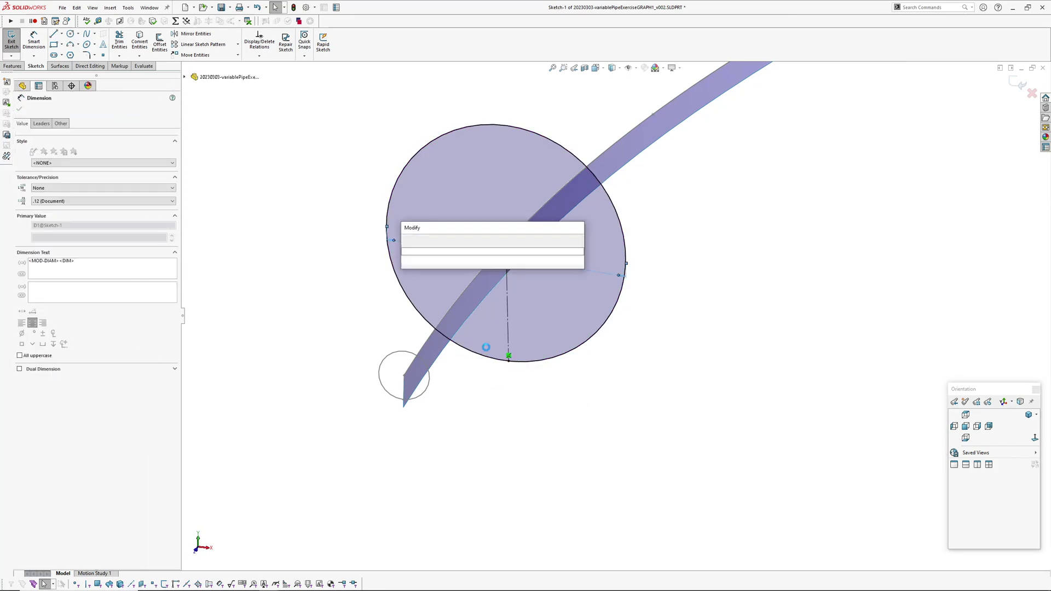
{"action": "key", "text": "Return"}
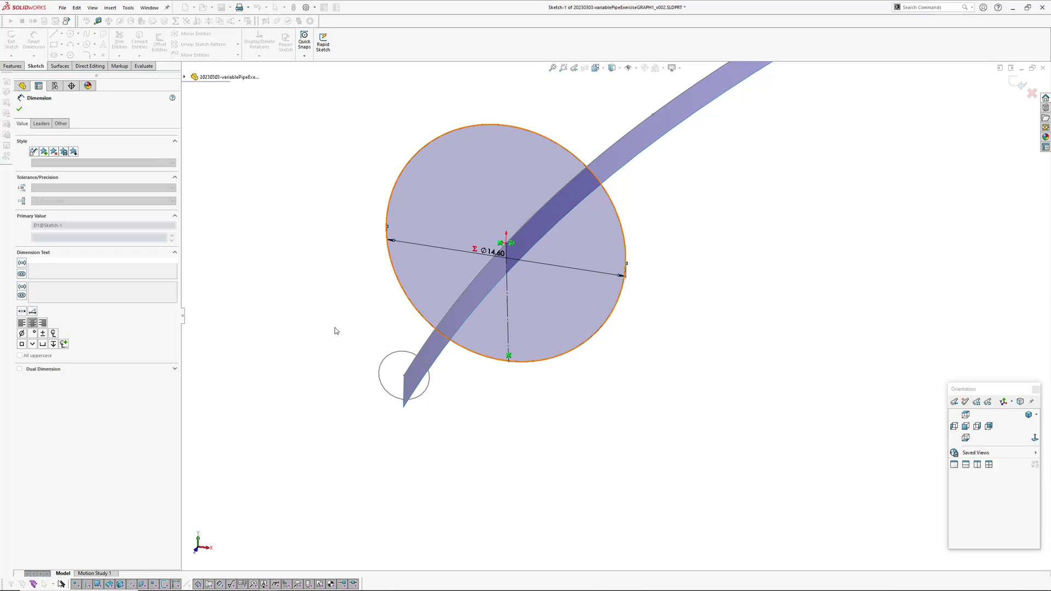
- Close Sketch-1 and roll the feature history forward past Boundary-Surface1 to rebuild the full horn surface
{"action": "key", "text": "Escape"}
{"action": "scroll", "coordinate": [540, 271], "scroll_direction": "up", "scroll_amount": 4}
{"action": "middle_click_drag", "start_coordinate": [530, 235], "coordinate": [506, 257]}
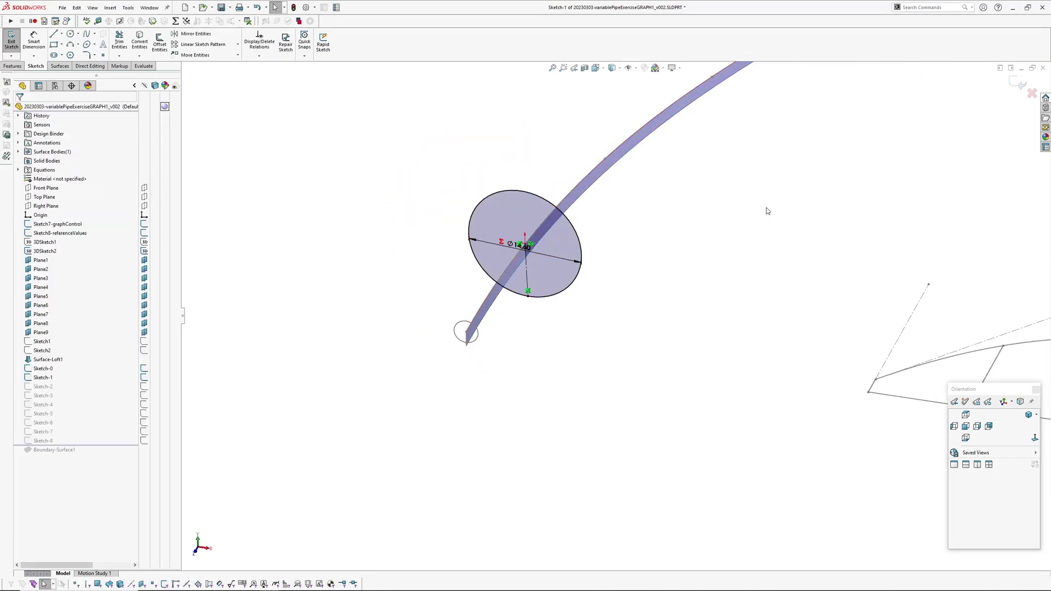
{"action": "left_click", "coordinate": [1019, 84]}
{"action": "mouse_move", "coordinate": [507, 303]}
{"action": "middle_mouse_down"}
{"action": "mouse_move", "coordinate": [469, 383]}
{"action": "mouse_move", "coordinate": [489, 405]}
{"action": "mouse_move", "coordinate": [536, 394]}
{"action": "mouse_move", "coordinate": [520, 403]}
{"action": "middle_mouse_up"}
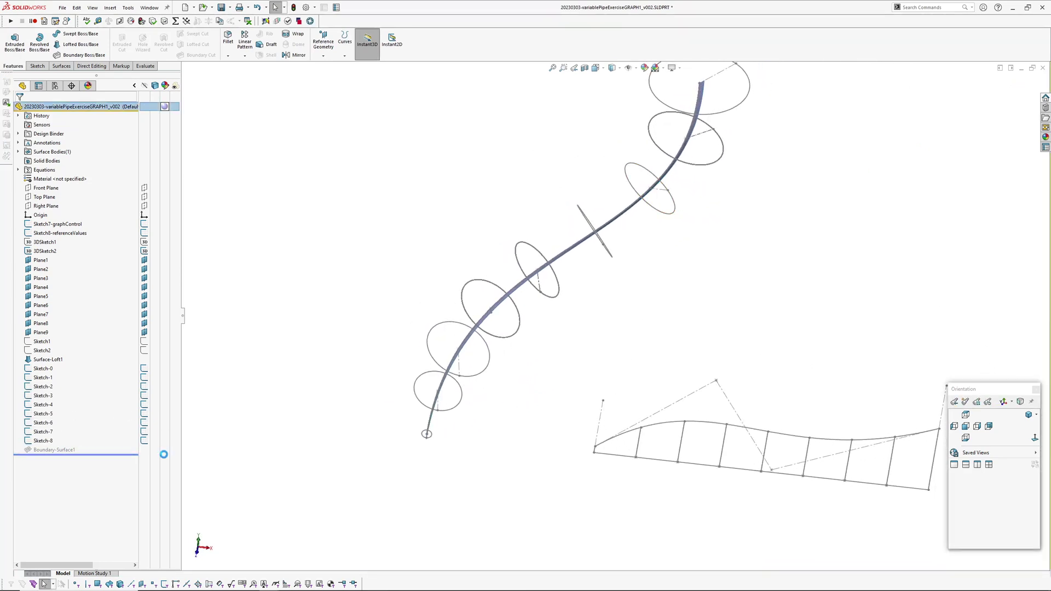
{"action": "left_click_drag", "start_coordinate": [87, 445], "coordinate": [87, 454]}
{"action": "middle_click_drag", "start_coordinate": [567, 313], "coordinate": [498, 330]}
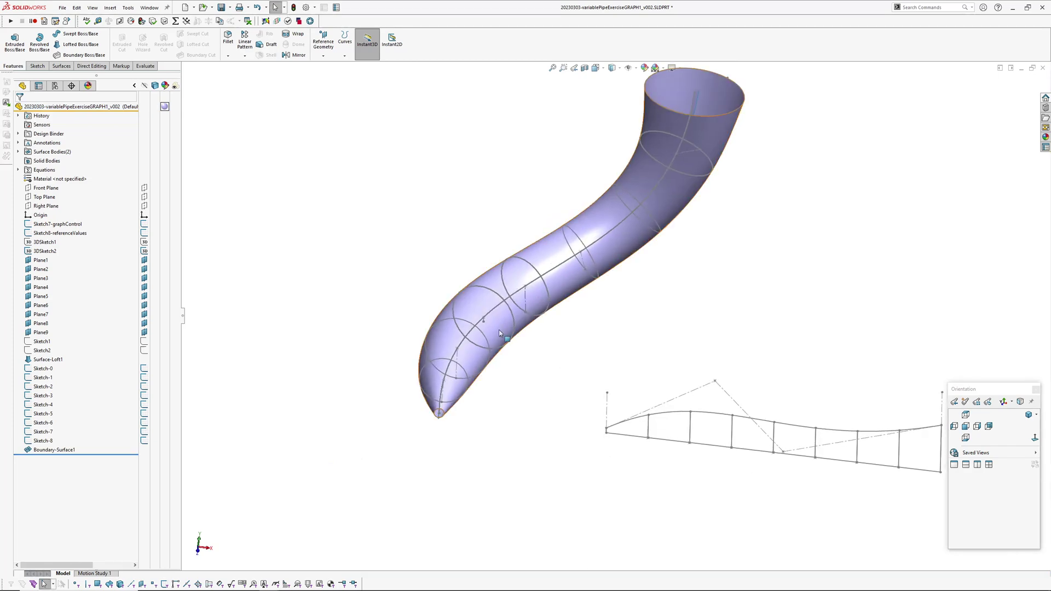
- Open Boundary-Surface1 for editing and slide the connector on Sketch-2's circle around the profile, out of alignment with its neighbours
{"action": "left_click", "coordinate": [499, 328]}
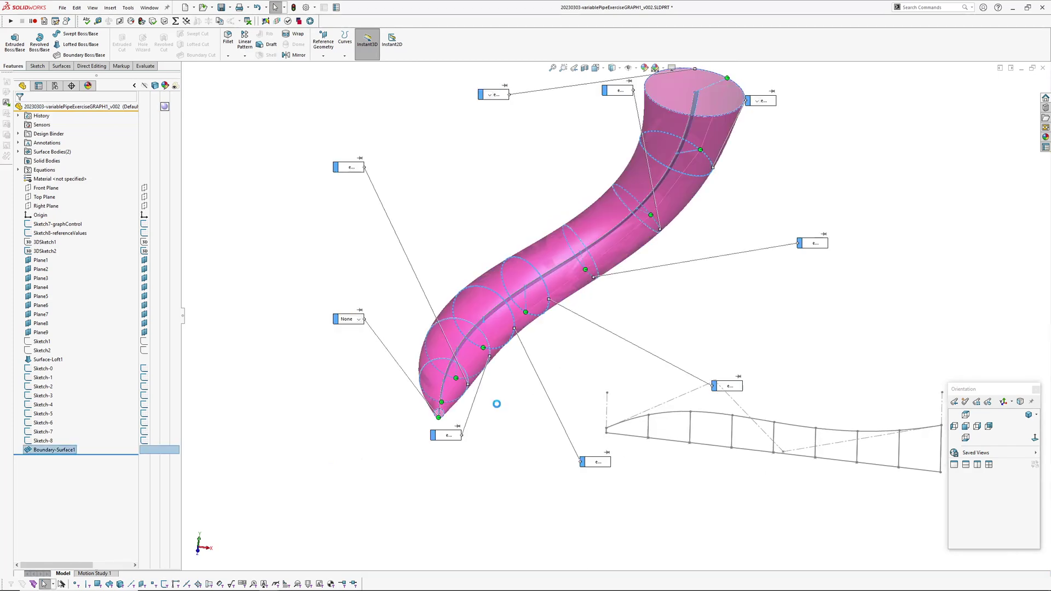
{"action": "scroll", "coordinate": [474, 377], "scroll_direction": "down", "scroll_amount": 2}
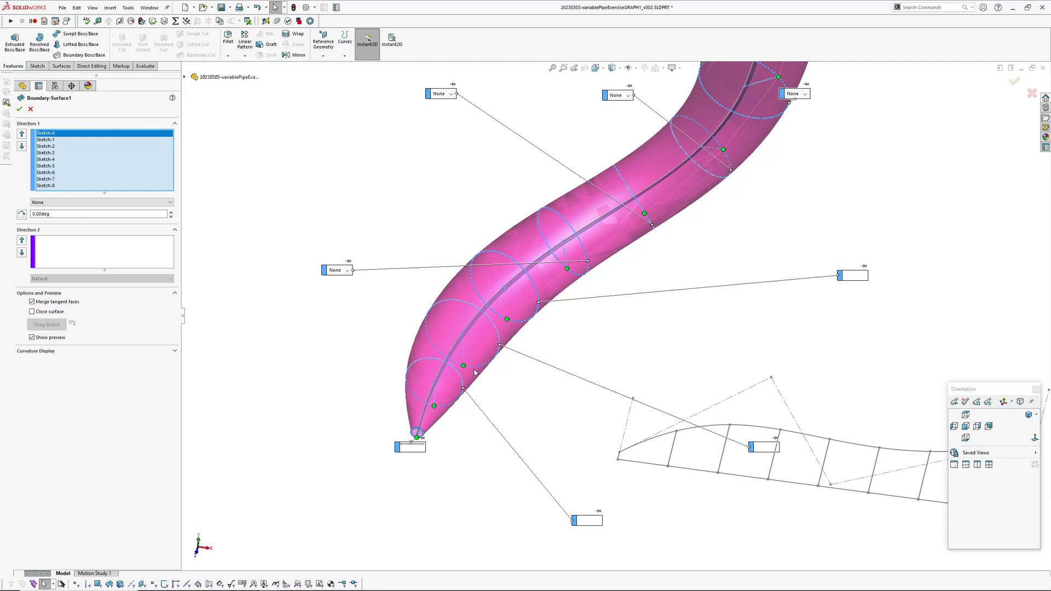
{"action": "scroll", "coordinate": [471, 385], "scroll_direction": "down", "scroll_amount": 3}
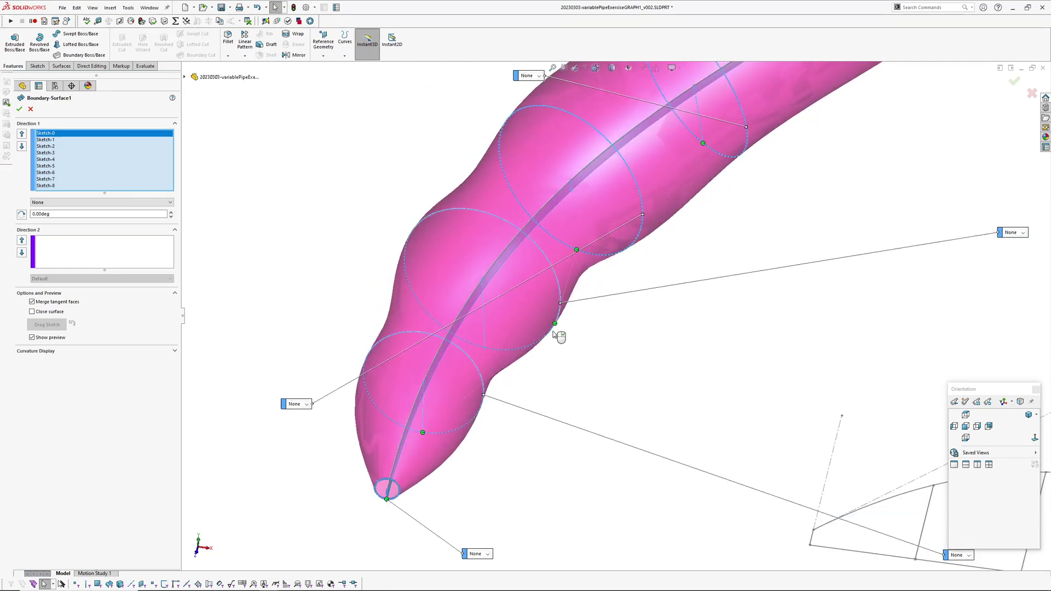
{"action": "left_click_drag", "start_coordinate": [555, 324], "coordinate": [552, 266]}
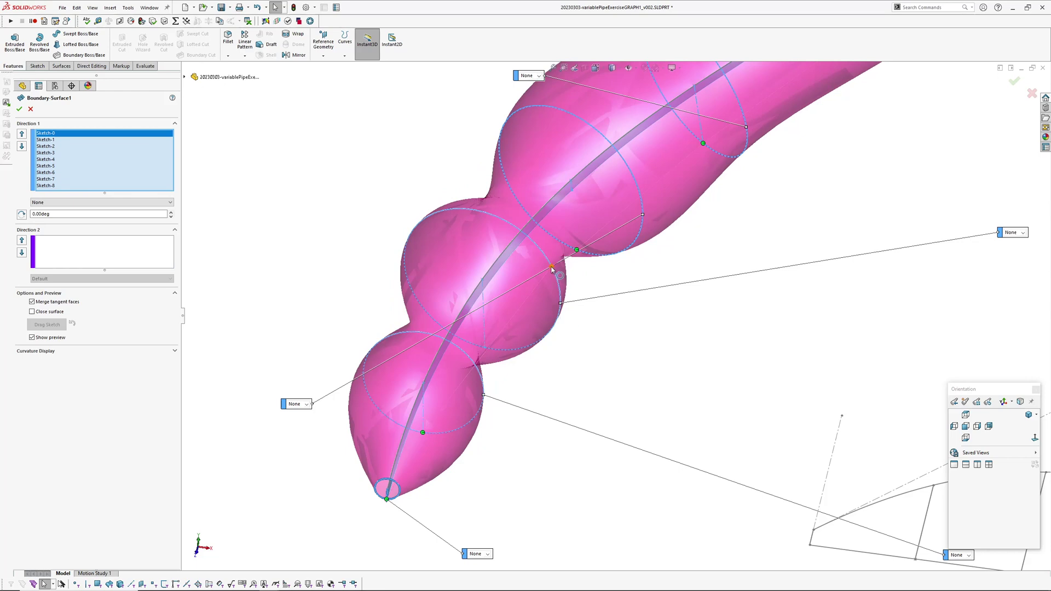
{"action": "left_click_drag", "start_coordinate": [545, 375], "coordinate": [549, 357]}
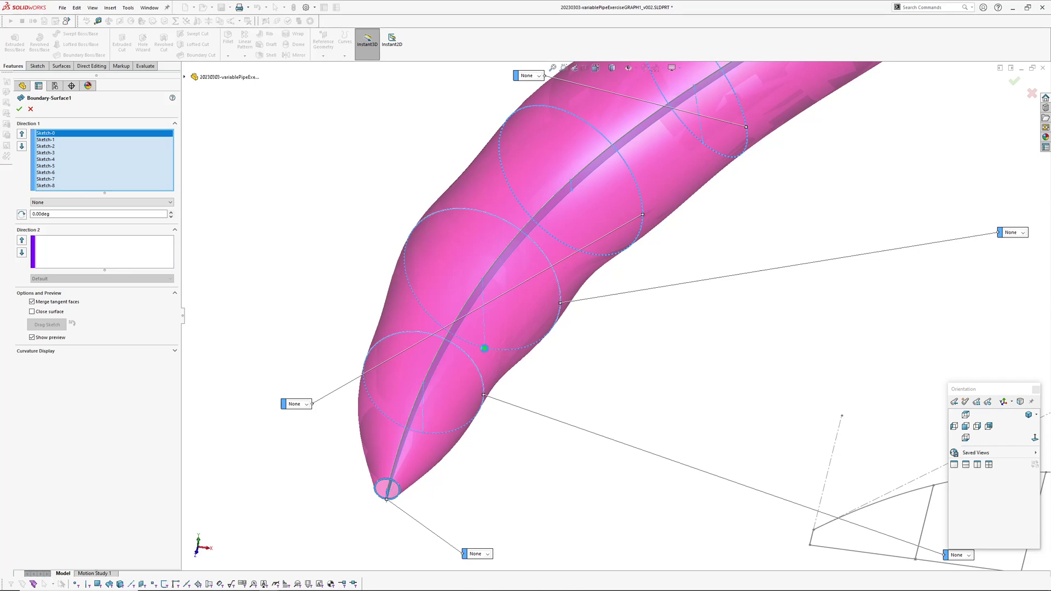
- Realign the Sketch-2 connector with the end of its construction line and accept Boundary-Surface1
{"action": "left_click_drag", "start_coordinate": [484, 348], "coordinate": [486, 346]}
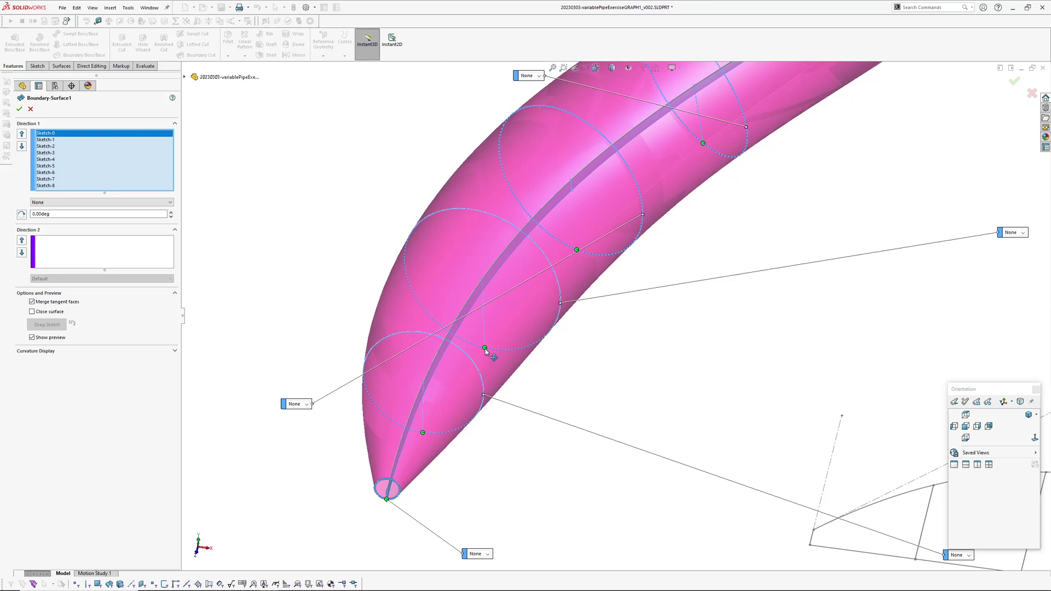
{"action": "mouse_move", "coordinate": [489, 354]}
{"action": "middle_mouse_down"}
{"action": "mouse_move", "coordinate": [520, 375]}
{"action": "mouse_move", "coordinate": [687, 277]}
{"action": "middle_mouse_up"}
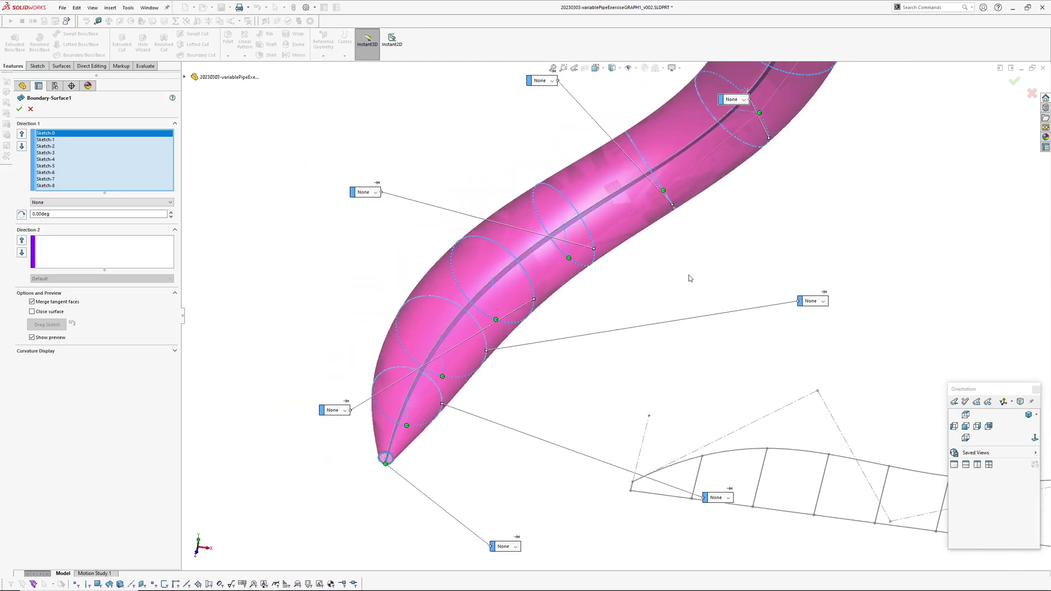
{"action": "left_click", "coordinate": [1013, 83]}
- Set the angle of the graph spline's starting control line in Sketch7-graphControl to 80° and rebuild the horn
{"action": "scroll", "coordinate": [582, 305], "scroll_direction": "up", "scroll_amount": 5}
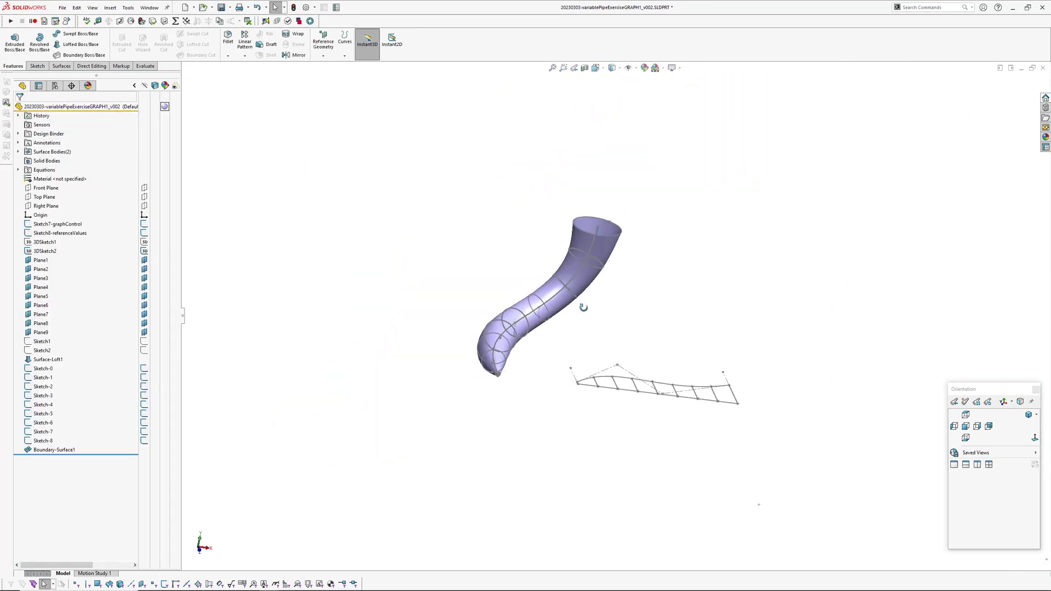
{"action": "middle_click_drag", "start_coordinate": [617, 292], "coordinate": [605, 340]}
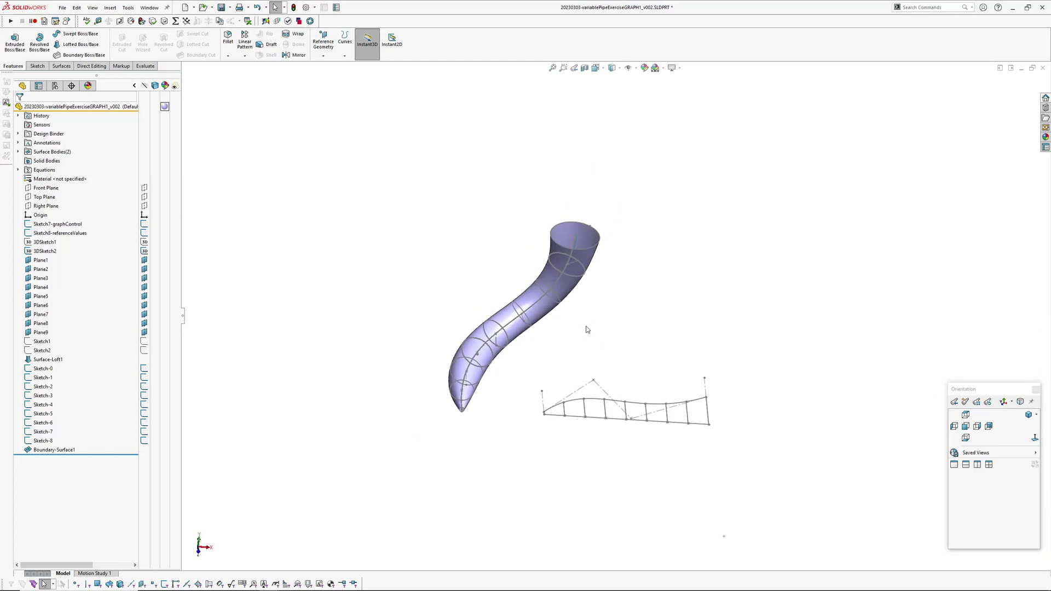
{"action": "double_click", "coordinate": [57, 224]}
{"action": "scroll", "coordinate": [565, 424], "scroll_direction": "down", "scroll_amount": 3}
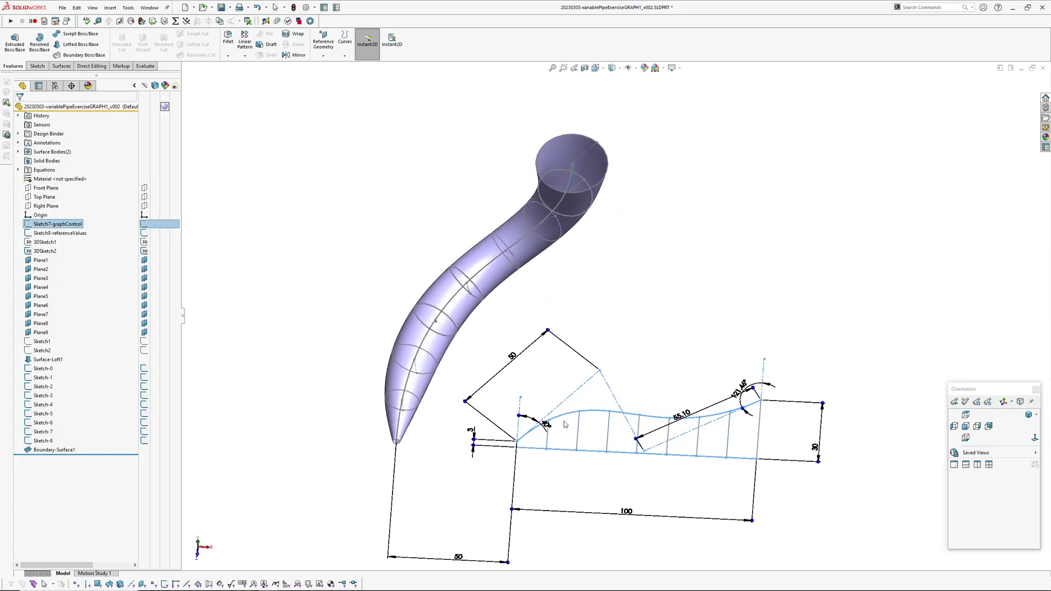
{"action": "double_click", "coordinate": [546, 425]}
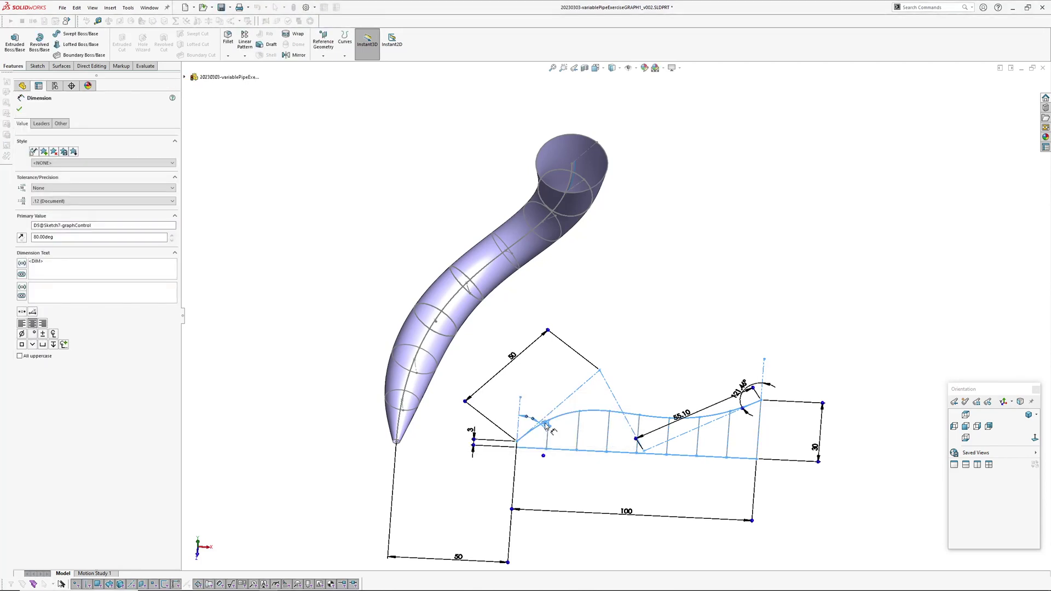
{"action": "left_click", "coordinate": [578, 487]}
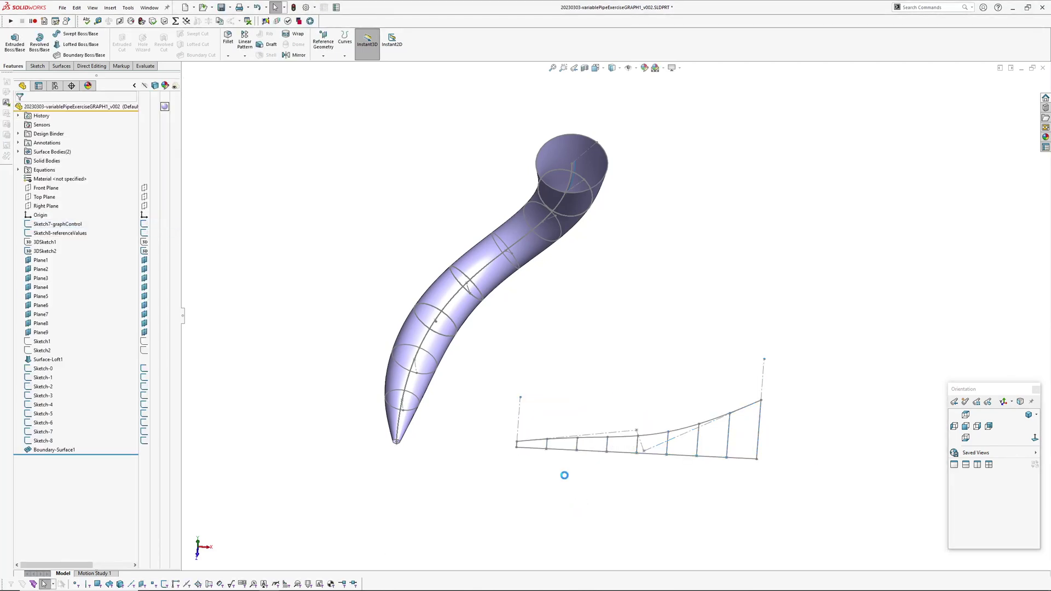
{"action": "mouse_move", "coordinate": [540, 415]}
{"action": "middle_mouse_down"}
{"action": "mouse_move", "coordinate": [558, 385]}
{"action": "mouse_move", "coordinate": [546, 343]}
{"action": "mouse_move", "coordinate": [472, 345]}
{"action": "middle_mouse_up"}
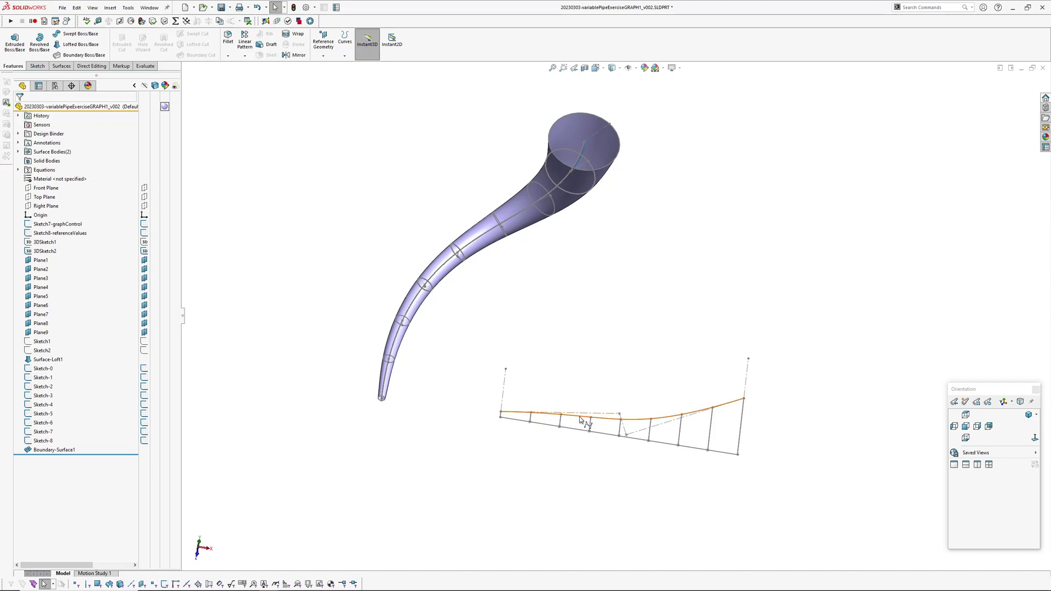
- Display the Sketch7-graphControl dimensions and raise the graph's starting height to about 10.87
{"action": "left_click", "coordinate": [58, 224]}
{"action": "middle_click_drag", "start_coordinate": [572, 356], "coordinate": [585, 363]}
{"action": "scroll", "coordinate": [520, 358], "scroll_direction": "down", "scroll_amount": 3}
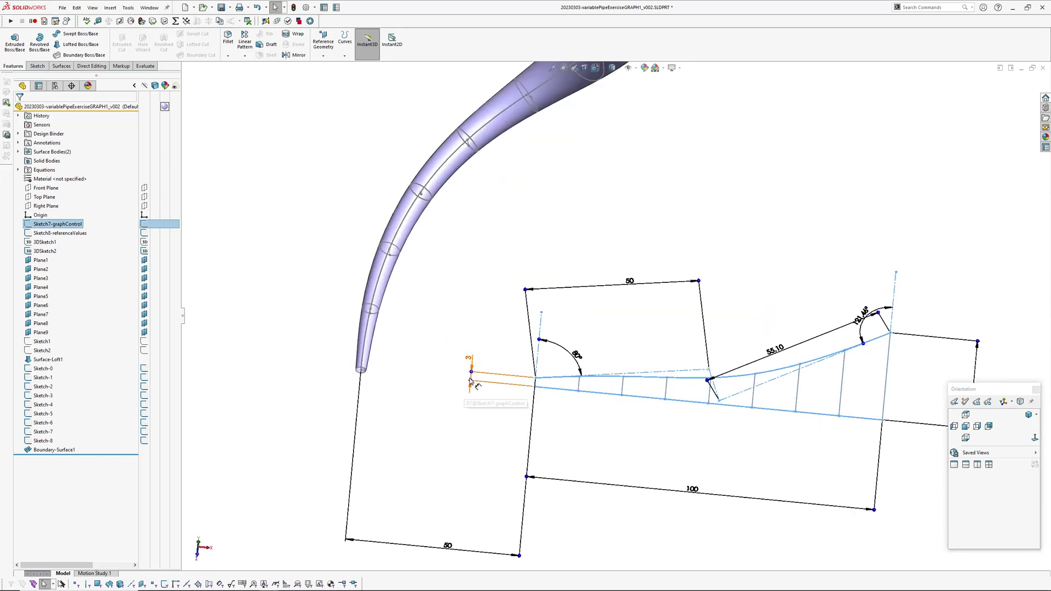
{"action": "mouse_move", "coordinate": [474, 367]}
{"action": "left_mouse_down"}
{"action": "mouse_move", "coordinate": [480, 326]}
{"action": "mouse_move", "coordinate": [476, 352]}
{"action": "left_mouse_up"}
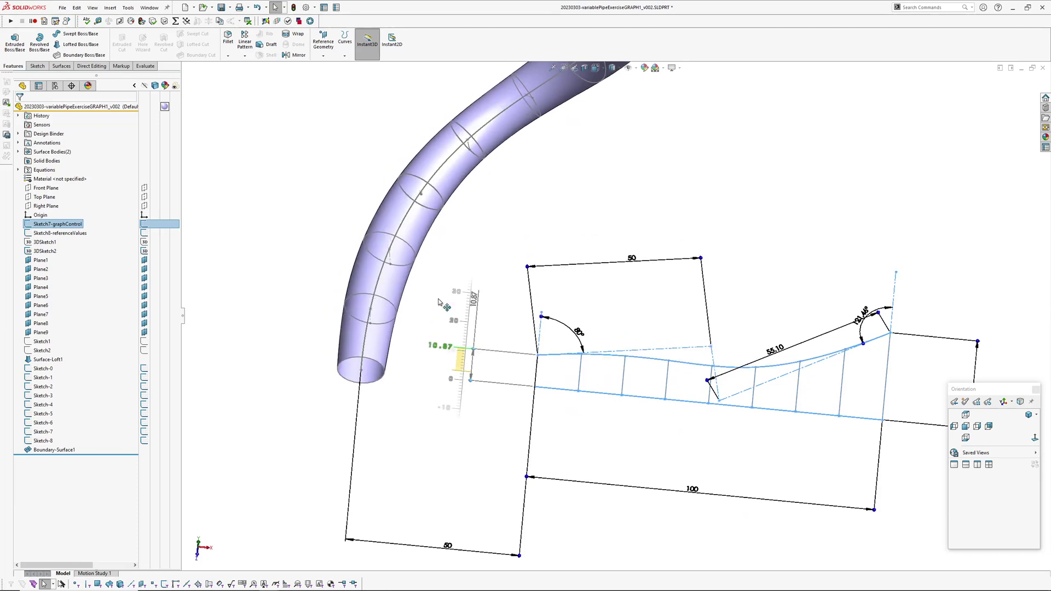
{"action": "left_click", "coordinate": [511, 208]}
{"action": "mouse_move", "coordinate": [510, 209]}
{"action": "middle_mouse_down"}
{"action": "mouse_move", "coordinate": [547, 306]}
{"action": "mouse_move", "coordinate": [525, 301]}
{"action": "mouse_move", "coordinate": [531, 374]}
{"action": "mouse_move", "coordinate": [678, 392]}
{"action": "middle_mouse_up"}
{"action": "left_click", "coordinate": [551, 362]}
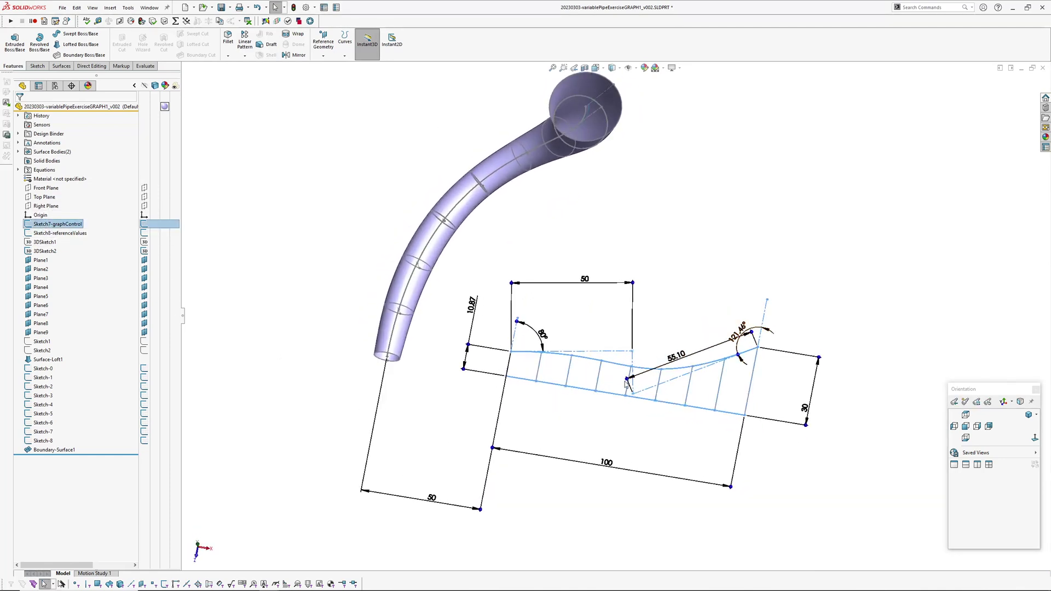
- Shorten the control line at the graph spline's end to about 32.17 and swing its angle so the curve bulges upward
{"action": "mouse_move", "coordinate": [627, 383]}
{"action": "left_mouse_down"}
{"action": "mouse_move", "coordinate": [629, 356]}
{"action": "mouse_move", "coordinate": [684, 364]}
{"action": "left_mouse_up"}
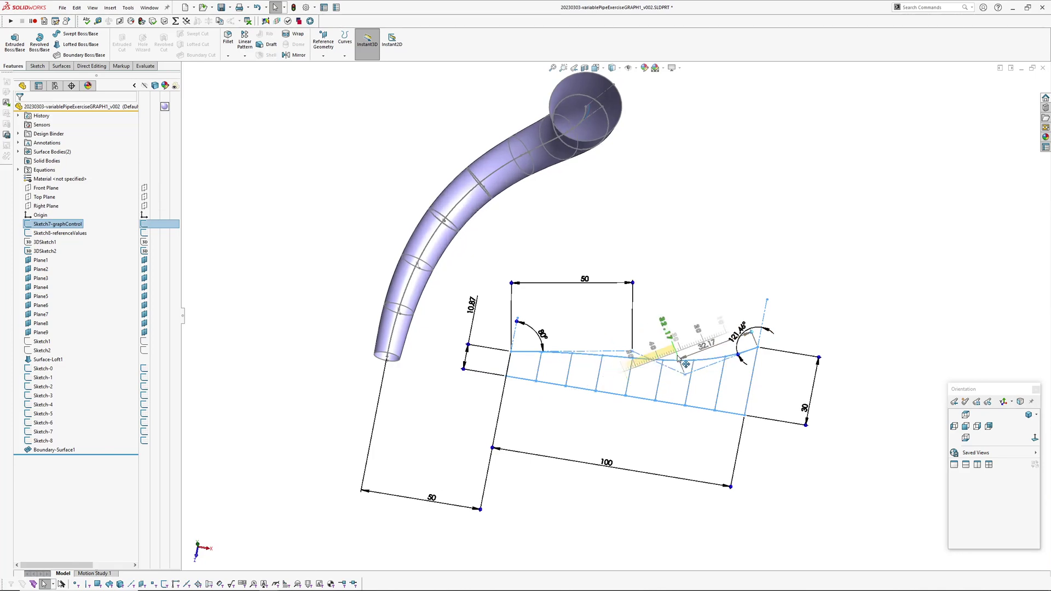
{"action": "mouse_move", "coordinate": [661, 389]}
{"action": "middle_mouse_down"}
{"action": "mouse_move", "coordinate": [673, 361]}
{"action": "mouse_move", "coordinate": [662, 347]}
{"action": "mouse_move", "coordinate": [752, 360]}
{"action": "middle_mouse_up"}
{"action": "mouse_move", "coordinate": [740, 353]}
{"action": "left_mouse_down"}
{"action": "mouse_move", "coordinate": [709, 359]}
{"action": "mouse_move", "coordinate": [712, 337]}
{"action": "left_mouse_up"}
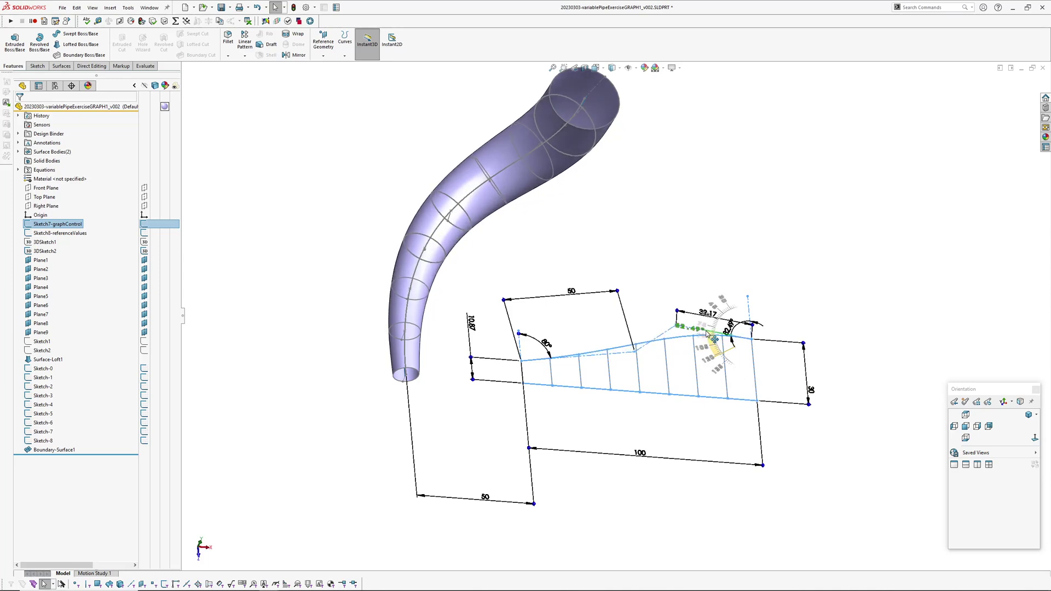
{"action": "left_click", "coordinate": [656, 289]}
- Examine the reshaped horn surface beside its control graph from several viewing angles
{"action": "scroll", "coordinate": [651, 301], "scroll_direction": "up", "scroll_amount": 1}
{"action": "mouse_move", "coordinate": [633, 329]}
{"action": "middle_mouse_down"}
{"action": "mouse_move", "coordinate": [631, 251]}
{"action": "mouse_move", "coordinate": [496, 379]}
{"action": "middle_mouse_up"}
{"action": "mouse_move", "coordinate": [690, 434]}
{"action": "middle_mouse_down"}
{"action": "mouse_move", "coordinate": [626, 436]}
{"action": "mouse_move", "coordinate": [638, 474]}
{"action": "mouse_move", "coordinate": [631, 438]}
{"action": "mouse_move", "coordinate": [619, 445]}
{"action": "middle_mouse_up"}
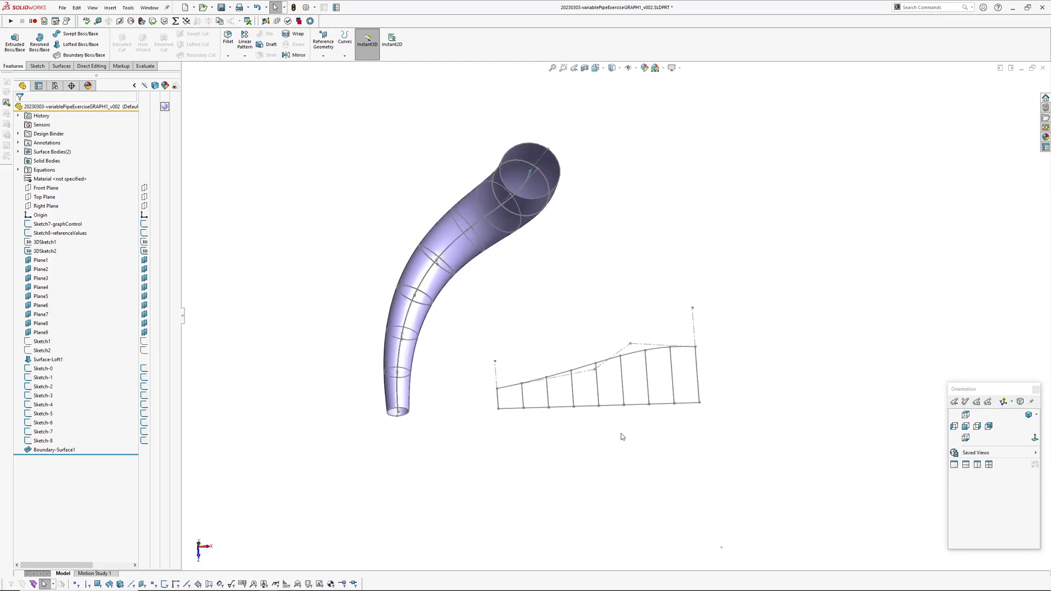
{"action": "mouse_move", "coordinate": [622, 436]}
{"action": "middle_mouse_down"}
{"action": "mouse_move", "coordinate": [606, 405]}
{"action": "mouse_move", "coordinate": [607, 431]}
{"action": "middle_mouse_up"}
{"action": "middle_click_drag", "start_coordinate": [553, 460], "coordinate": [587, 443], "text": "ctrl"}
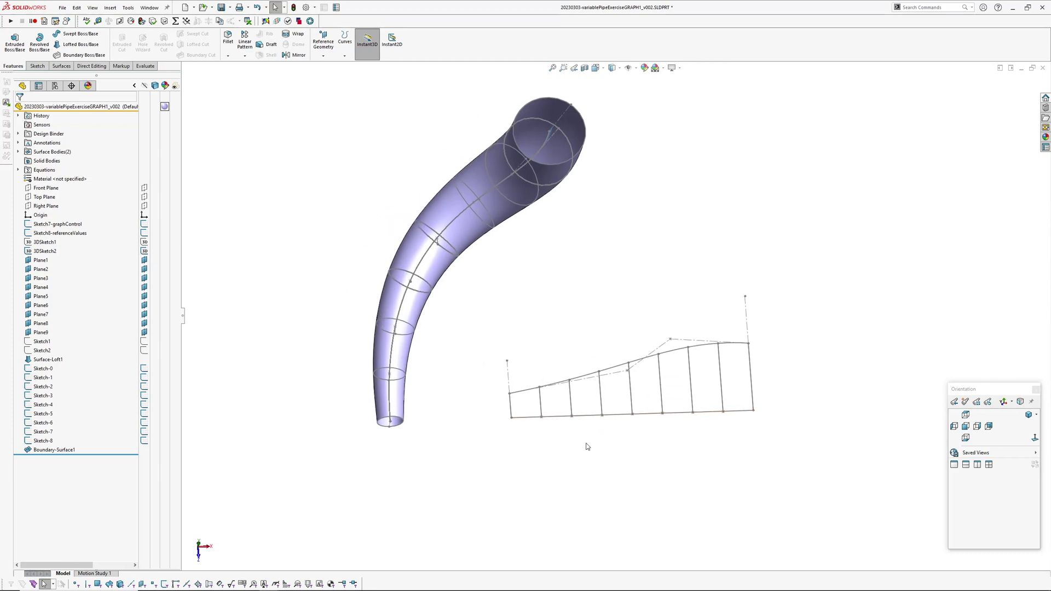
{"action": "mouse_move", "coordinate": [608, 303]}
{"action": "middle_mouse_down"}
{"action": "mouse_move", "coordinate": [582, 312]}
{"action": "mouse_move", "coordinate": [591, 279]}
{"action": "mouse_move", "coordinate": [569, 290]}
{"action": "mouse_move", "coordinate": [590, 303]}
{"action": "middle_mouse_up"}
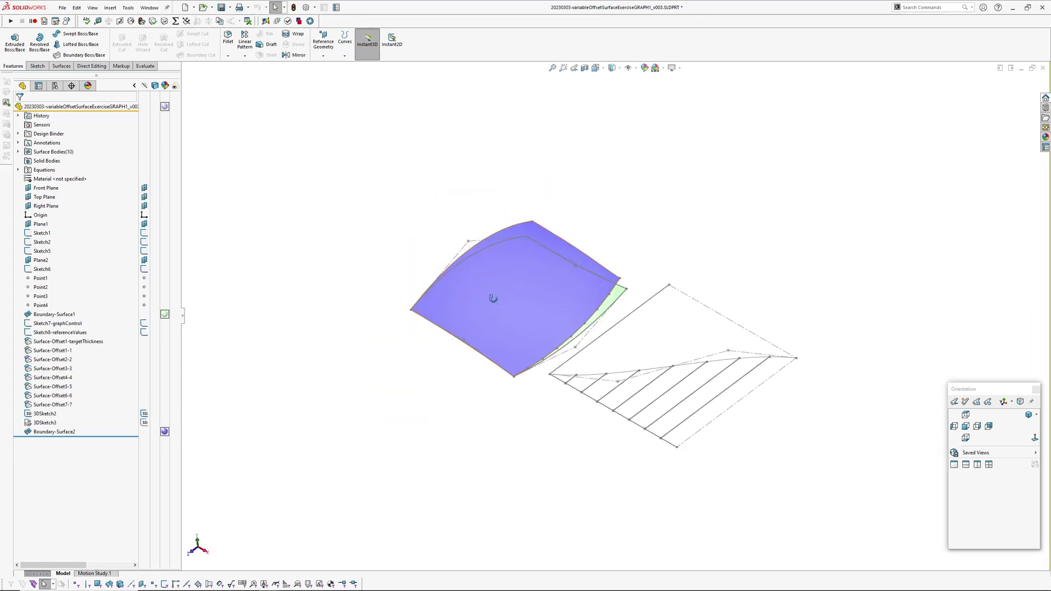
- Switch to the part 20230303-variableOffsetSurfaceExerciseGRAPH1_v003 and view its surfaces and control graph from the top
{"action": "middle_click_drag", "start_coordinate": [491, 298], "coordinate": [508, 219]}
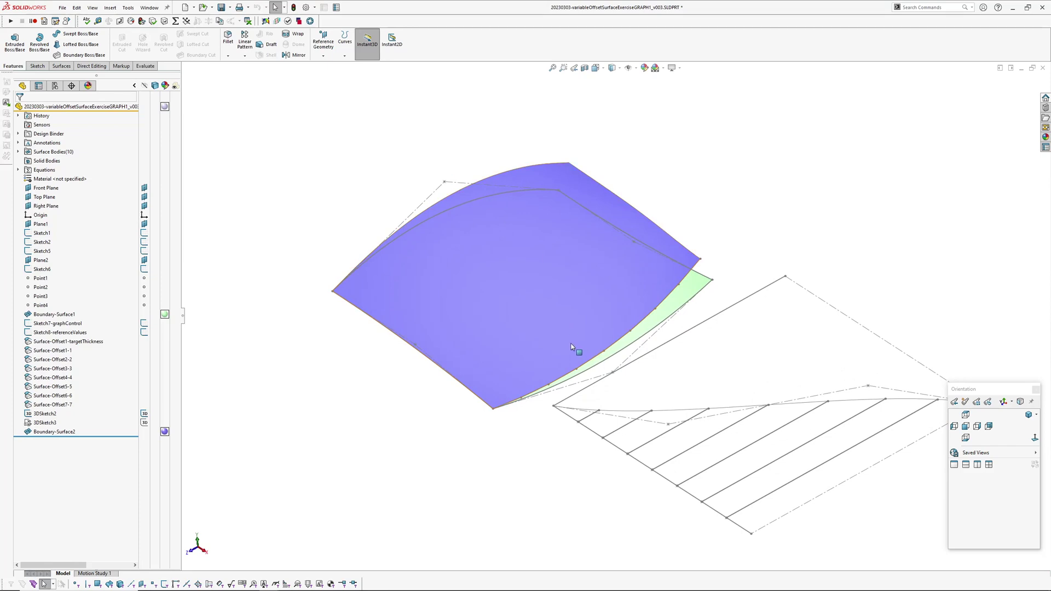
{"action": "mouse_move", "coordinate": [571, 346]}
{"action": "middle_mouse_down"}
{"action": "mouse_move", "coordinate": [552, 279]}
{"action": "mouse_move", "coordinate": [464, 265]}
{"action": "mouse_move", "coordinate": [495, 331]}
{"action": "mouse_move", "coordinate": [481, 359]}
{"action": "mouse_move", "coordinate": [514, 300]}
{"action": "mouse_move", "coordinate": [518, 364]}
{"action": "mouse_move", "coordinate": [538, 363]}
{"action": "mouse_move", "coordinate": [445, 216]}
{"action": "mouse_move", "coordinate": [520, 287]}
{"action": "mouse_move", "coordinate": [562, 422]}
{"action": "mouse_move", "coordinate": [514, 432]}
{"action": "mouse_move", "coordinate": [561, 399]}
{"action": "mouse_move", "coordinate": [549, 216]}
{"action": "mouse_move", "coordinate": [504, 242]}
{"action": "mouse_move", "coordinate": [557, 285]}
{"action": "middle_mouse_up"}
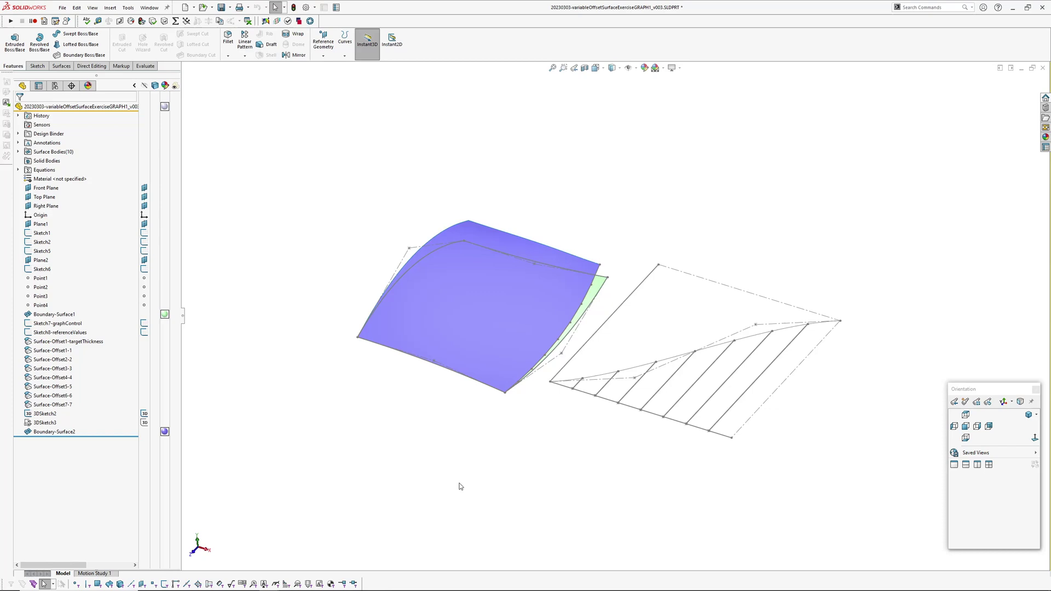
{"action": "key", "text": "ctrl+5"}
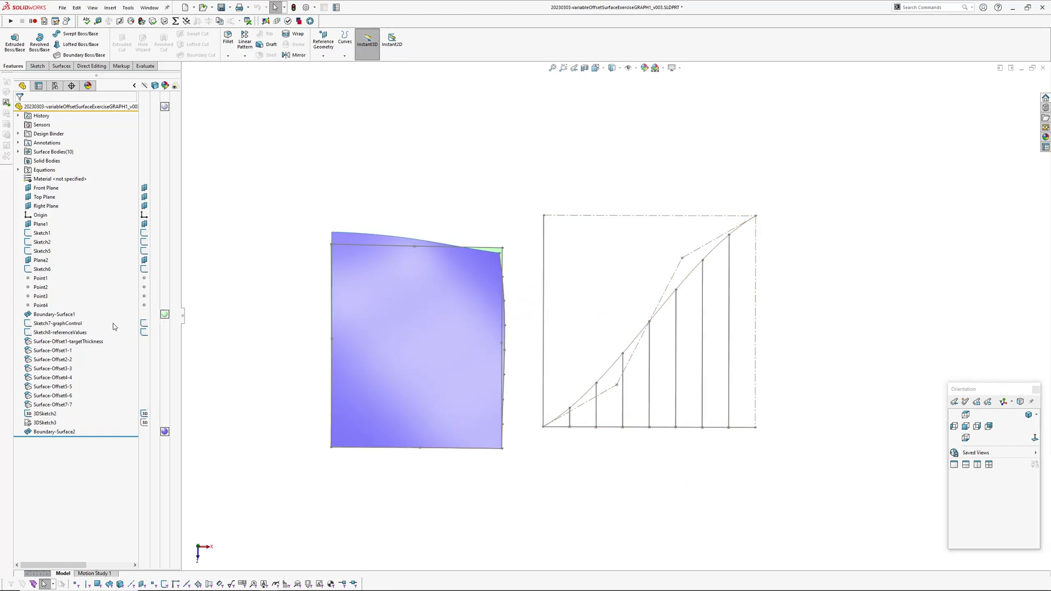
- Display the Sketch7-graphControl dimensions and lengthen the control line at the graph's lower end to about 47.88
{"action": "left_click", "coordinate": [53, 325]}
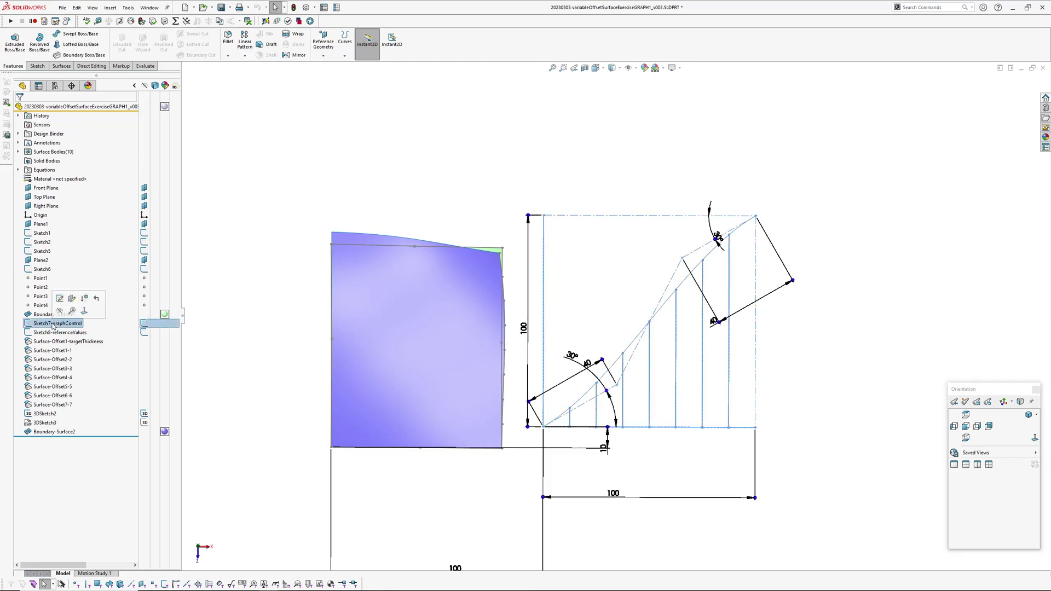
{"action": "mouse_move", "coordinate": [699, 401]}
{"action": "middle_mouse_down"}
{"action": "mouse_move", "coordinate": [590, 264]}
{"action": "mouse_move", "coordinate": [544, 295]}
{"action": "middle_mouse_up"}
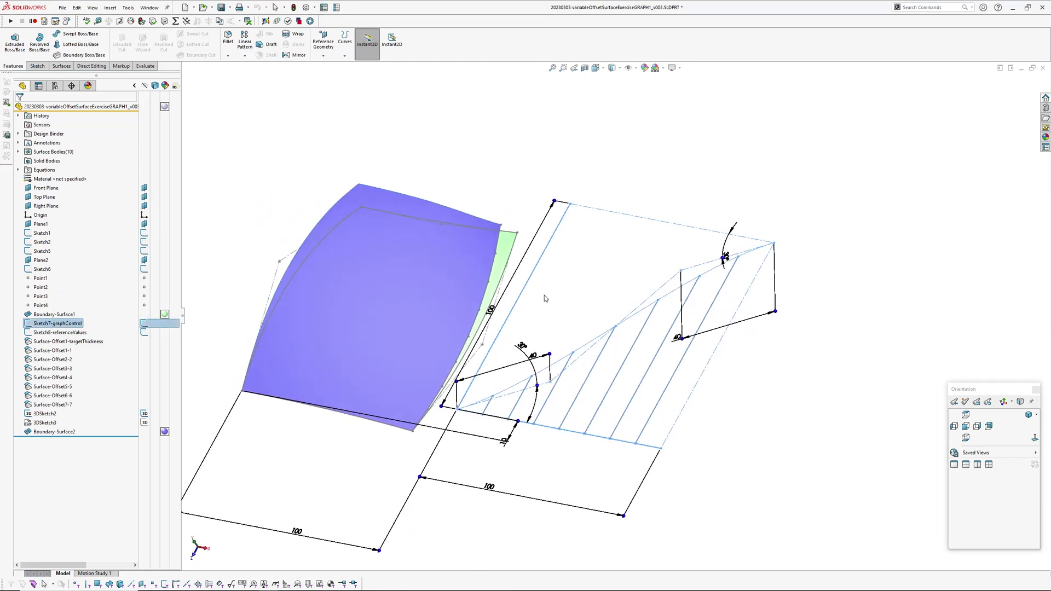
{"action": "mouse_move", "coordinate": [550, 356]}
{"action": "left_mouse_down"}
{"action": "mouse_move", "coordinate": [554, 382]}
{"action": "mouse_move", "coordinate": [627, 360]}
{"action": "mouse_move", "coordinate": [525, 372]}
{"action": "left_mouse_up"}
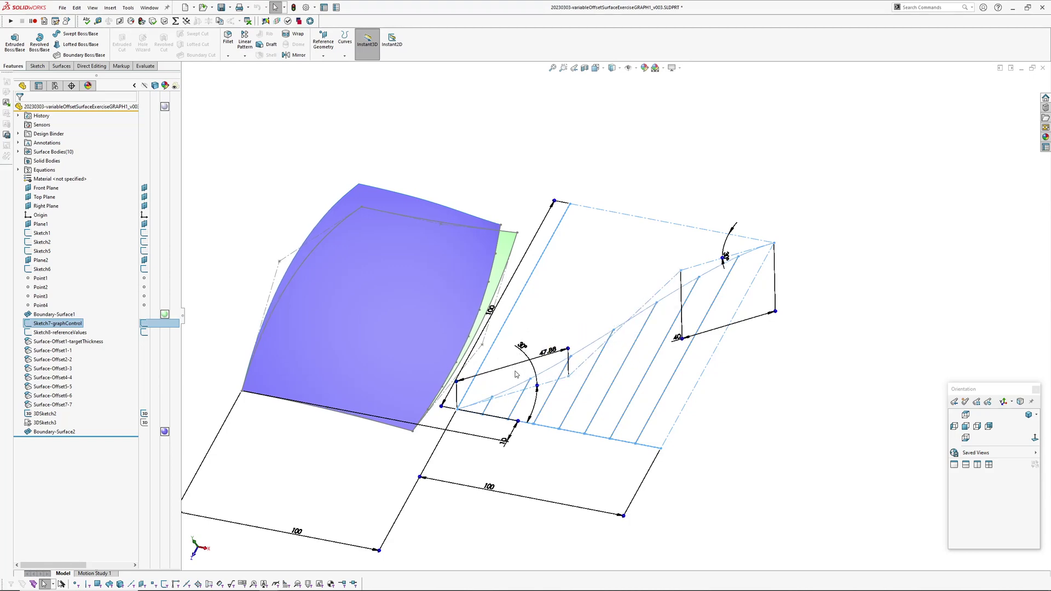
- Swing the graph's lower control line from nearly flat up to 80° and back to an angle of about 24.20°
{"action": "mouse_move", "coordinate": [526, 373]}
{"action": "middle_mouse_down"}
{"action": "mouse_move", "coordinate": [500, 301]}
{"action": "mouse_move", "coordinate": [602, 372]}
{"action": "middle_mouse_up"}
{"action": "scroll", "coordinate": [606, 376], "scroll_direction": "down", "scroll_amount": 2}
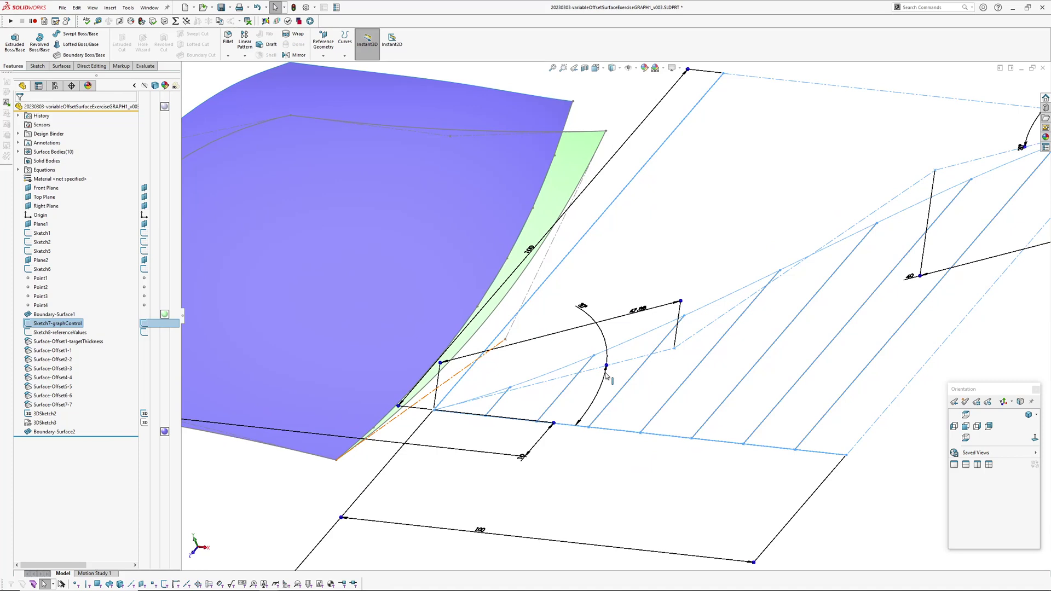
{"action": "mouse_move", "coordinate": [606, 366]}
{"action": "left_mouse_down"}
{"action": "mouse_move", "coordinate": [607, 426]}
{"action": "mouse_move", "coordinate": [611, 412]}
{"action": "left_mouse_up"}
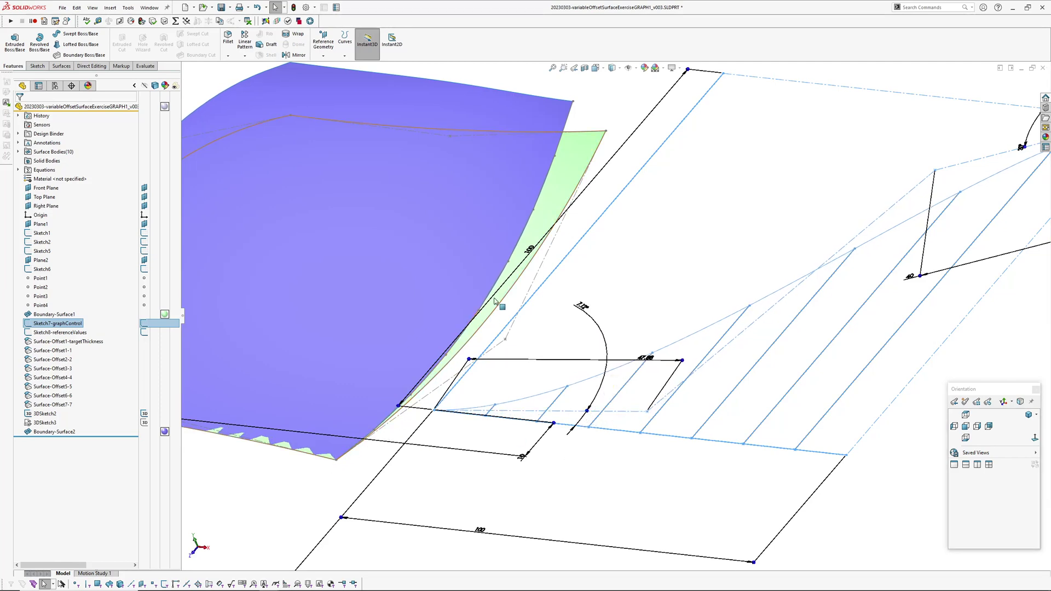
{"action": "mouse_move", "coordinate": [589, 412]}
{"action": "left_mouse_down"}
{"action": "mouse_move", "coordinate": [593, 317]}
{"action": "mouse_move", "coordinate": [564, 294]}
{"action": "left_mouse_up"}
{"action": "mouse_move", "coordinate": [574, 347]}
{"action": "middle_mouse_down"}
{"action": "mouse_move", "coordinate": [547, 359]}
{"action": "mouse_move", "coordinate": [591, 301]}
{"action": "mouse_move", "coordinate": [580, 258]}
{"action": "mouse_move", "coordinate": [497, 255]}
{"action": "mouse_move", "coordinate": [576, 364]}
{"action": "mouse_move", "coordinate": [597, 347]}
{"action": "middle_mouse_up"}
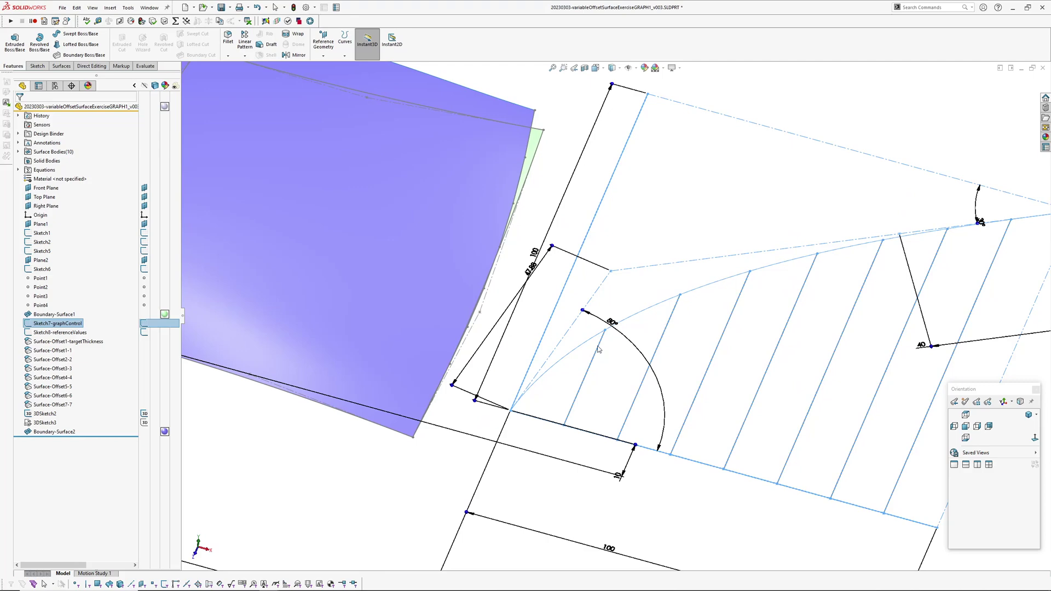
{"action": "mouse_move", "coordinate": [588, 314]}
{"action": "left_mouse_down"}
{"action": "mouse_move", "coordinate": [671, 390]}
{"action": "mouse_move", "coordinate": [675, 411]}
{"action": "left_mouse_up"}
- Adjust the angle of the control line at the graph's upper end and inspect the offset surface's edge against the base surface
{"action": "scroll", "coordinate": [565, 476], "scroll_direction": "up", "scroll_amount": 2}
{"action": "middle_click_drag", "start_coordinate": [557, 464], "coordinate": [612, 332]}
{"action": "key", "text": "ctrl+8"}
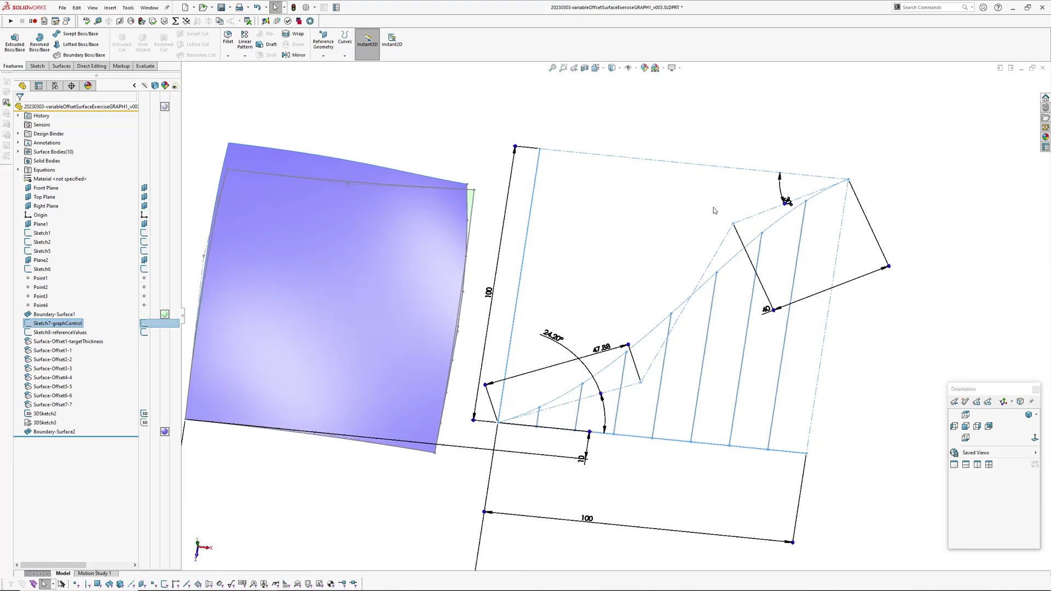
{"action": "mouse_move", "coordinate": [785, 204]}
{"action": "left_mouse_down"}
{"action": "mouse_move", "coordinate": [717, 236]}
{"action": "mouse_move", "coordinate": [701, 218]}
{"action": "left_mouse_up"}
{"action": "middle_click_drag", "start_coordinate": [701, 218], "coordinate": [571, 257]}
{"action": "scroll", "coordinate": [659, 327], "scroll_direction": "down", "scroll_amount": 3}
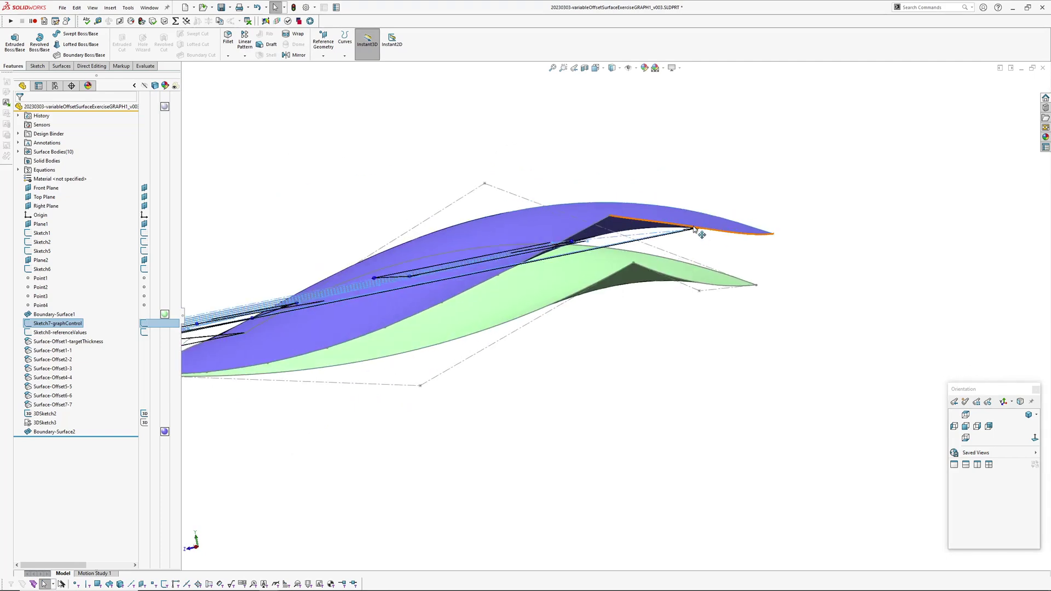
- Swing the control line at the graph's upper end steeply downward by its angle dimension, toward the graph's vertical side
{"action": "mouse_move", "coordinate": [590, 292]}
{"action": "middle_mouse_down"}
{"action": "mouse_move", "coordinate": [605, 409]}
{"action": "mouse_move", "coordinate": [629, 377]}
{"action": "middle_mouse_up"}
{"action": "scroll", "coordinate": [600, 312], "scroll_direction": "up", "scroll_amount": 2}
{"action": "scroll", "coordinate": [669, 327], "scroll_direction": "up", "scroll_amount": 2}
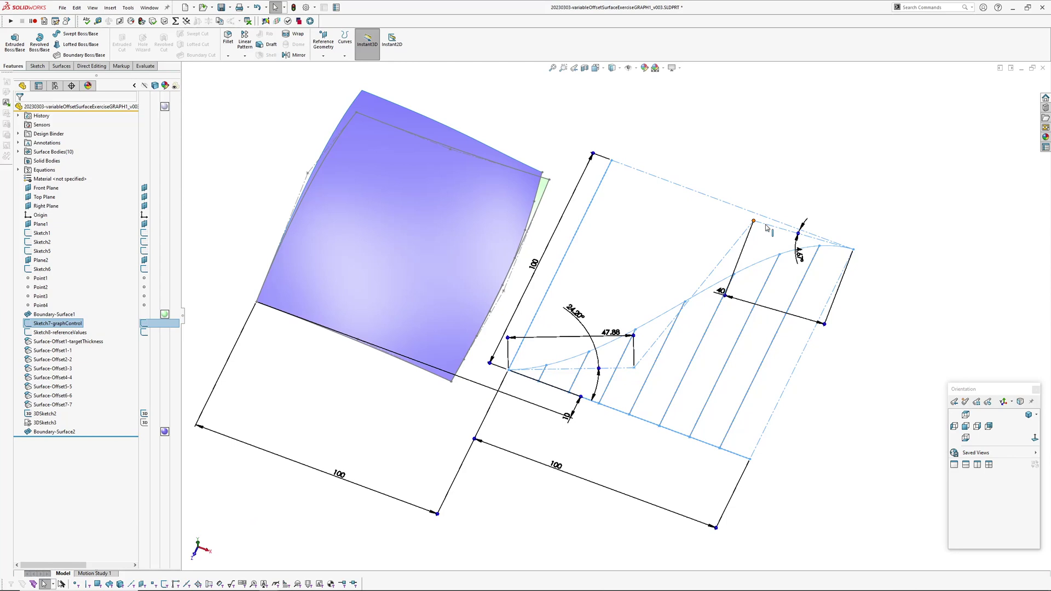
{"action": "mouse_move", "coordinate": [804, 243]}
{"action": "left_mouse_down"}
{"action": "mouse_move", "coordinate": [800, 332]}
{"action": "mouse_move", "coordinate": [841, 409]}
{"action": "mouse_move", "coordinate": [866, 377]}
{"action": "mouse_move", "coordinate": [818, 428]}
{"action": "left_mouse_up"}
- Examine the reshaped offset surface against the base surface, hiding the sketches and checking its curvature display
{"action": "mouse_move", "coordinate": [482, 315]}
{"action": "middle_mouse_down"}
{"action": "mouse_move", "coordinate": [498, 211]}
{"action": "mouse_move", "coordinate": [426, 137]}
{"action": "mouse_move", "coordinate": [416, 164]}
{"action": "middle_mouse_up"}
{"action": "key", "text": "h"}
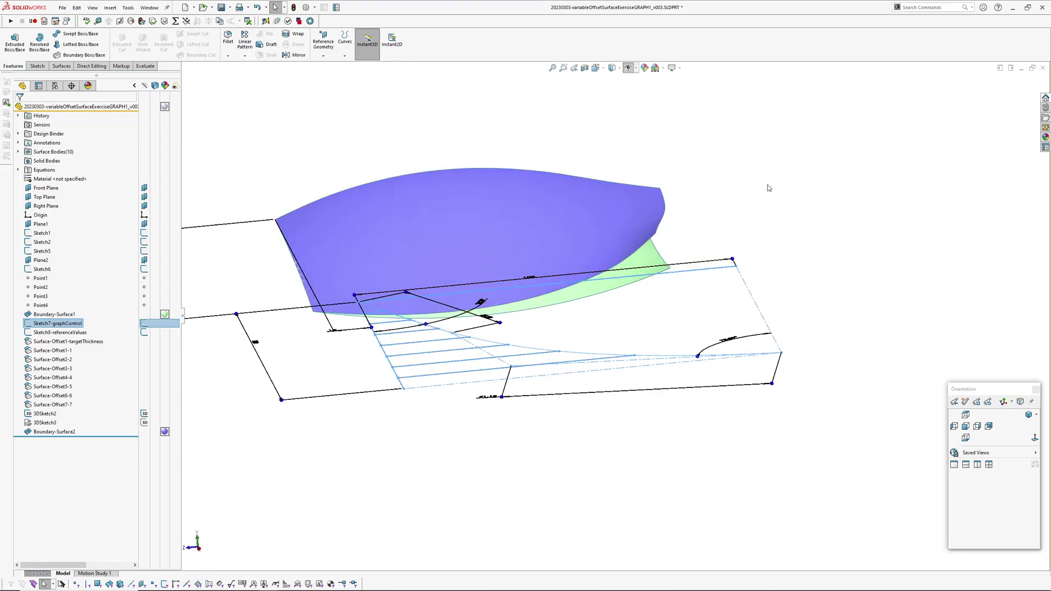
{"action": "left_click", "coordinate": [754, 209]}
{"action": "mouse_move", "coordinate": [755, 208]}
{"action": "middle_mouse_down"}
{"action": "mouse_move", "coordinate": [542, 221]}
{"action": "mouse_move", "coordinate": [711, 277]}
{"action": "mouse_move", "coordinate": [498, 313]}
{"action": "mouse_move", "coordinate": [540, 345]}
{"action": "mouse_move", "coordinate": [512, 305]}
{"action": "mouse_move", "coordinate": [477, 414]}
{"action": "mouse_move", "coordinate": [427, 388]}
{"action": "mouse_move", "coordinate": [439, 391]}
{"action": "mouse_move", "coordinate": [436, 426]}
{"action": "mouse_move", "coordinate": [511, 375]}
{"action": "mouse_move", "coordinate": [540, 335]}
{"action": "mouse_move", "coordinate": [524, 348]}
{"action": "middle_mouse_up"}
{"action": "scroll", "coordinate": [511, 376], "scroll_direction": "down", "scroll_amount": 3}
{"action": "mouse_move", "coordinate": [721, 408]}
{"action": "middle_mouse_down"}
{"action": "mouse_move", "coordinate": [646, 399]}
{"action": "mouse_move", "coordinate": [642, 411]}
{"action": "middle_mouse_up"}
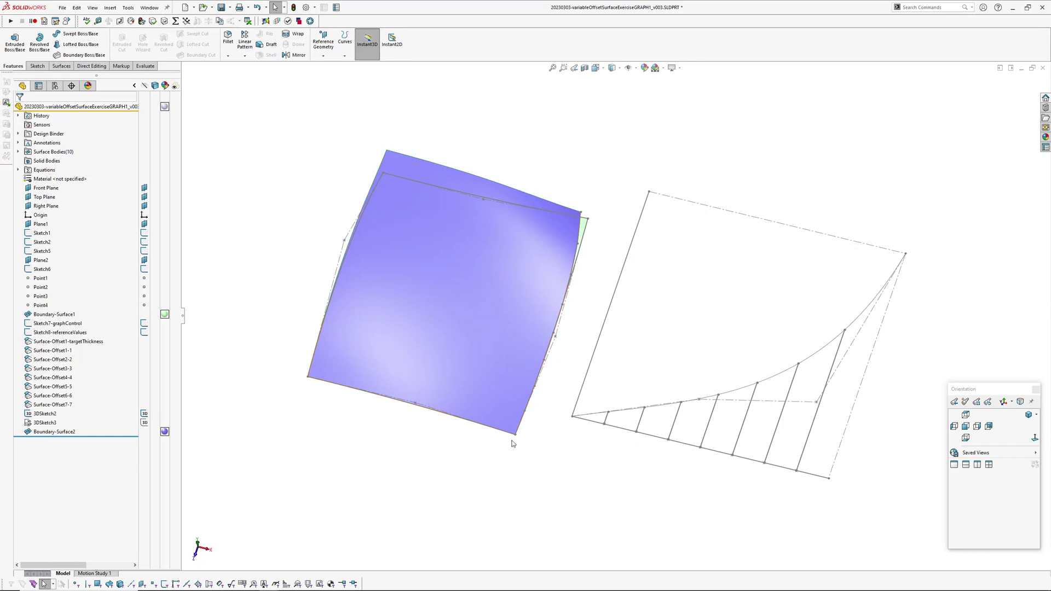
{"action": "mouse_move", "coordinate": [513, 444]}
{"action": "middle_mouse_down"}
{"action": "mouse_move", "coordinate": [500, 439]}
{"action": "mouse_move", "coordinate": [482, 370]}
{"action": "middle_mouse_up"}
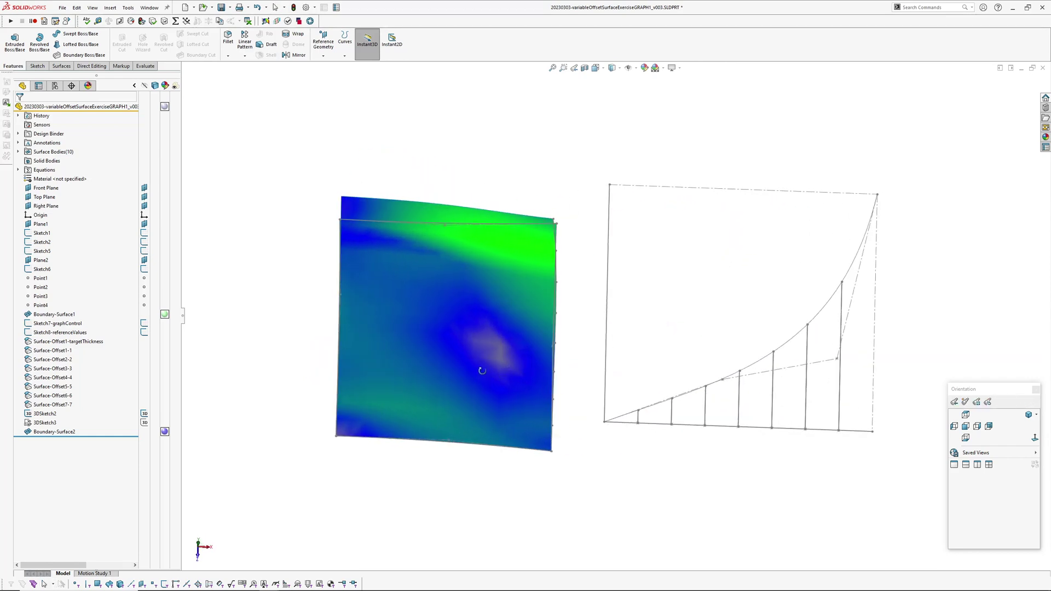
{"action": "middle_click_drag", "start_coordinate": [579, 368], "coordinate": [284, 360]}
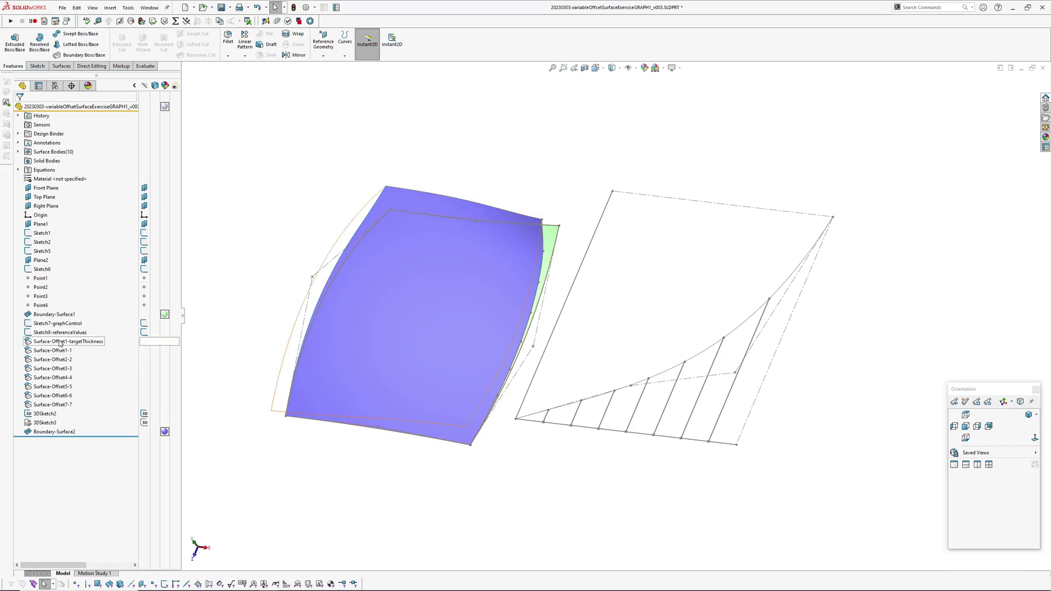
- Roll the model back to just before Surface-Offset1-1 and show the Surface-Offset1-targetThickness surface
{"action": "left_click", "coordinate": [73, 350]}
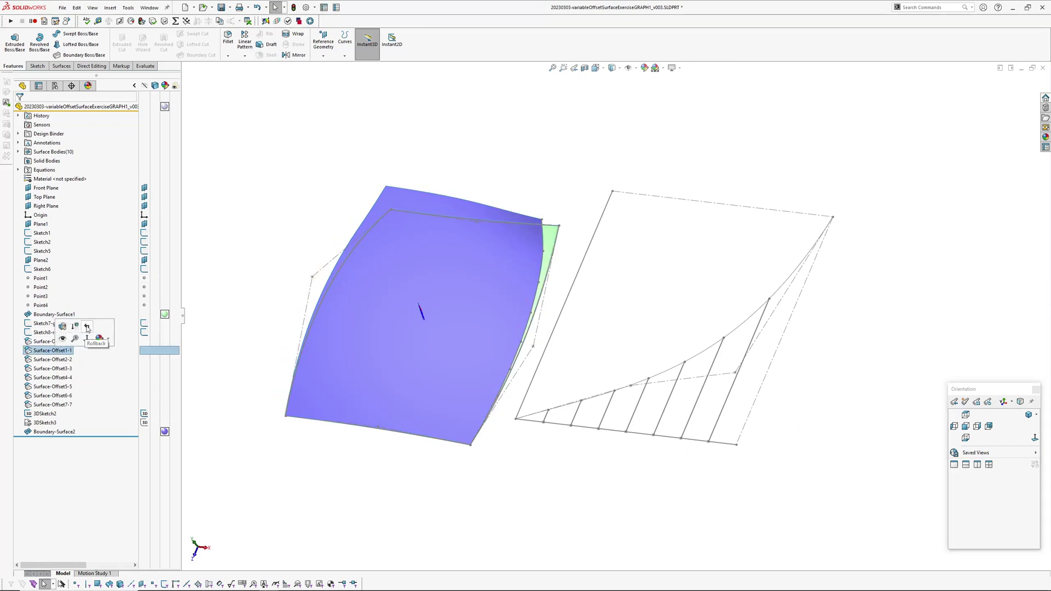
{"action": "left_click", "coordinate": [88, 328]}
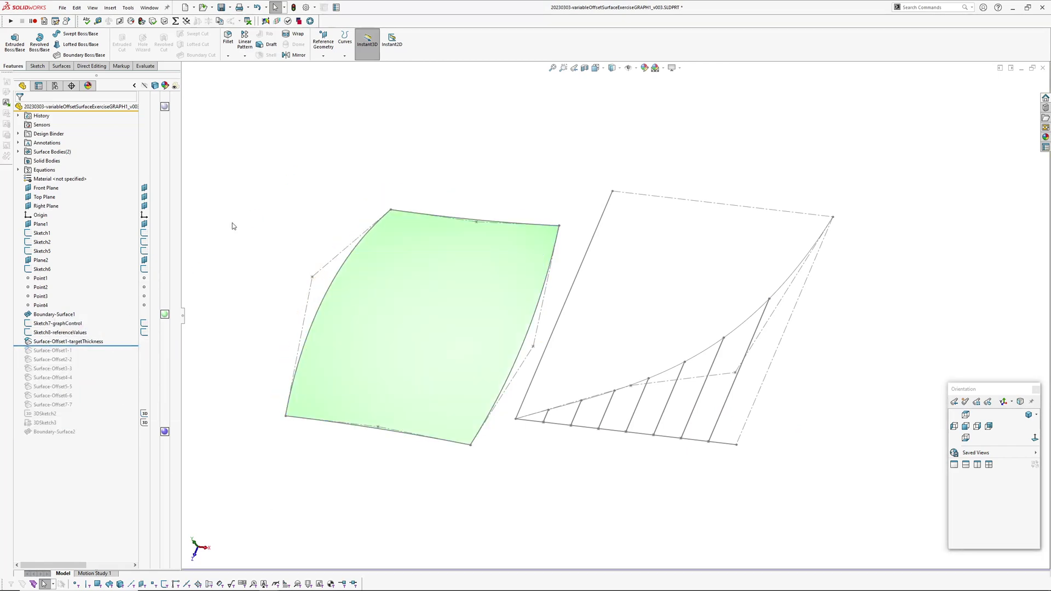
{"action": "left_click", "coordinate": [79, 344]}
{"action": "middle_click_drag", "start_coordinate": [455, 372], "coordinate": [298, 241]}
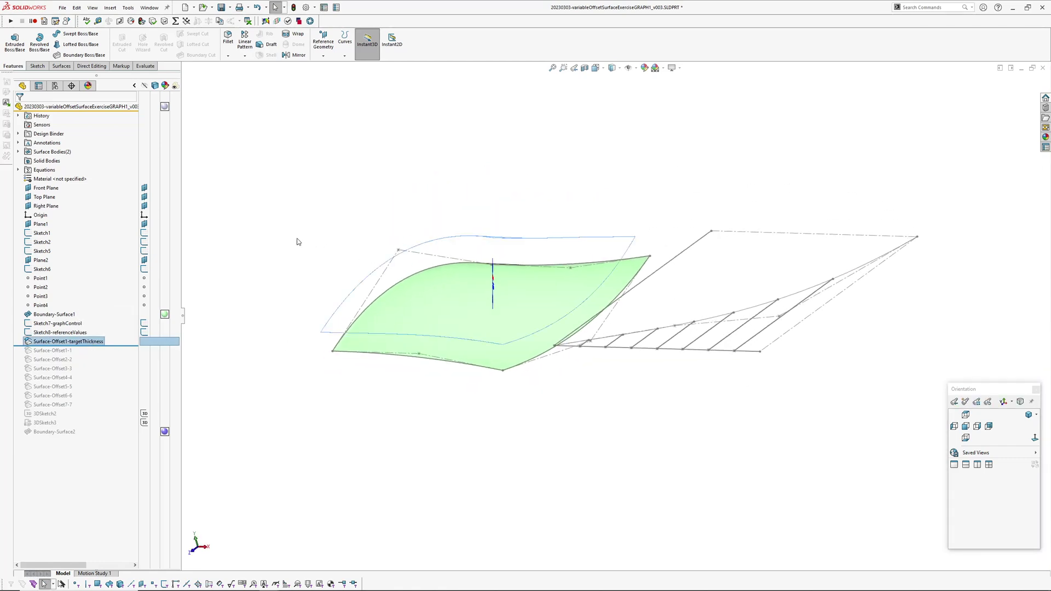
{"action": "left_click", "coordinate": [68, 332]}
{"action": "left_click", "coordinate": [69, 341]}
{"action": "left_click", "coordinate": [77, 331]}
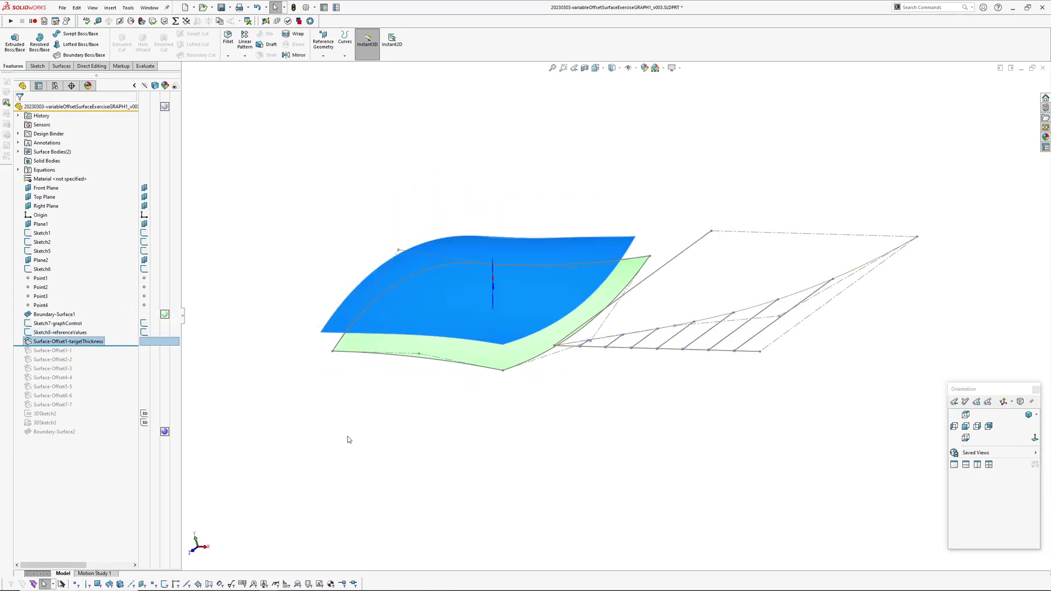
{"action": "left_click", "coordinate": [348, 438]}
- Compare the target-thickness offset surface with Boundary-Surface1 by viewing the gap and selecting each surface
{"action": "middle_click_drag", "start_coordinate": [496, 300], "coordinate": [514, 386]}
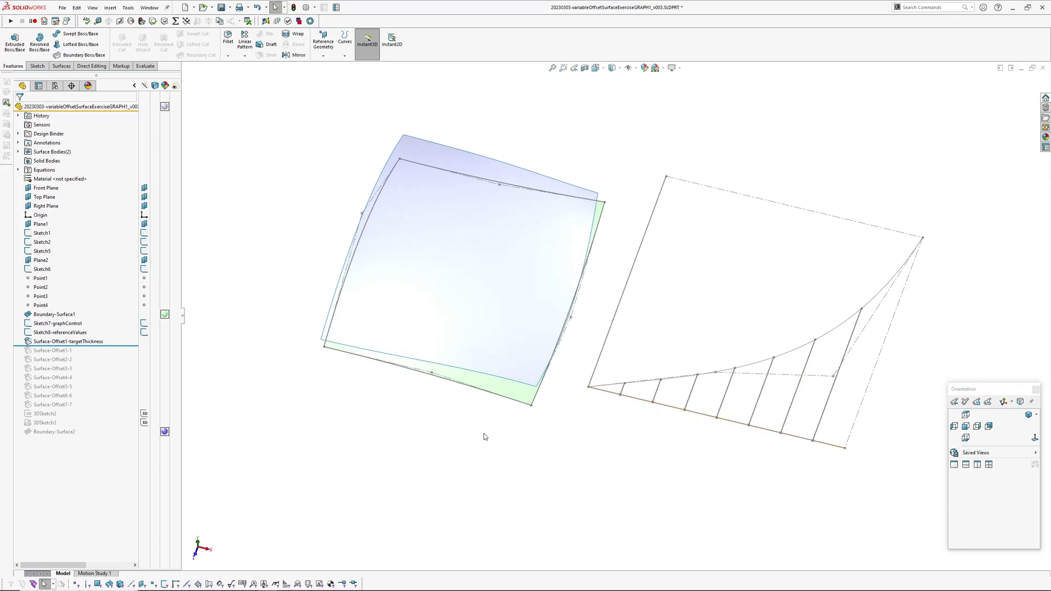
{"action": "middle_click_drag", "start_coordinate": [484, 436], "coordinate": [504, 352]}
{"action": "left_click", "coordinate": [503, 352]}
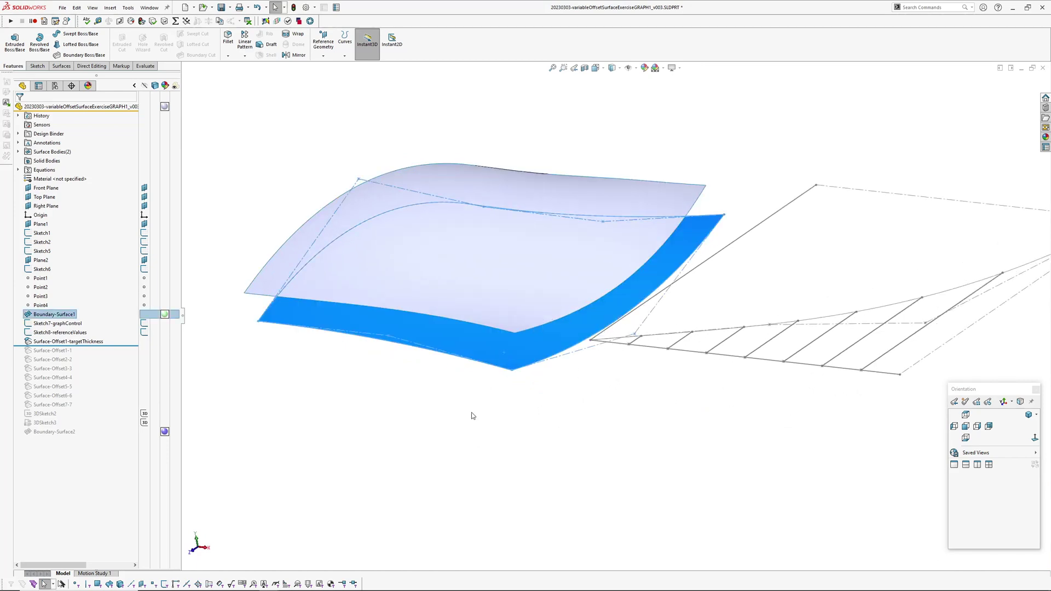
{"action": "left_click", "coordinate": [481, 298]}
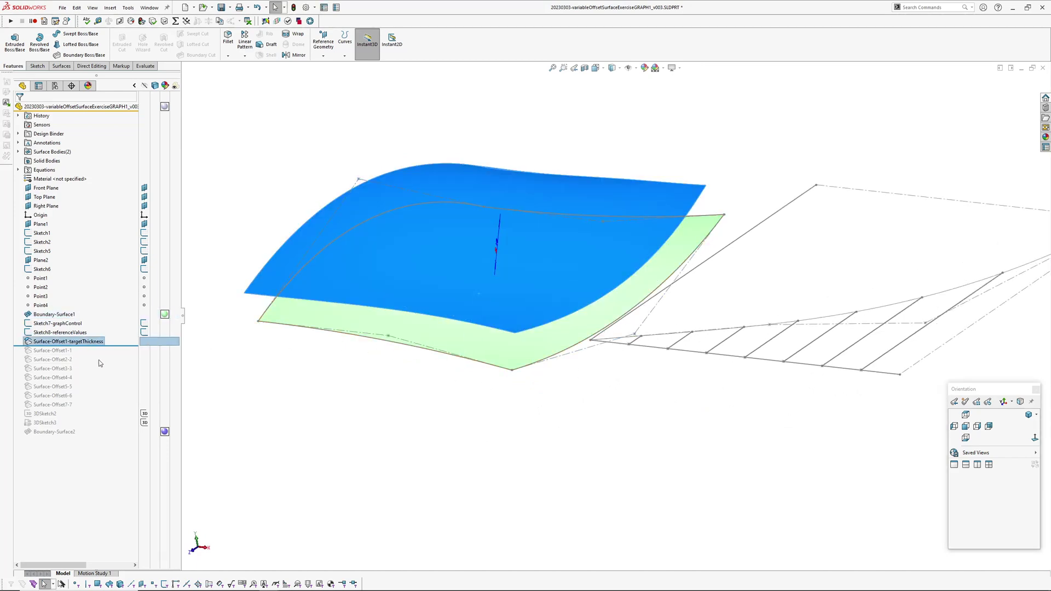
- Roll the model forward past Surface-Offset7-7, show offset surfaces Surface-Offset1-1 to Surface-Offset7-7, and inspect their spacing beside the graph
{"action": "left_click_drag", "start_coordinate": [113, 346], "coordinate": [94, 408]}
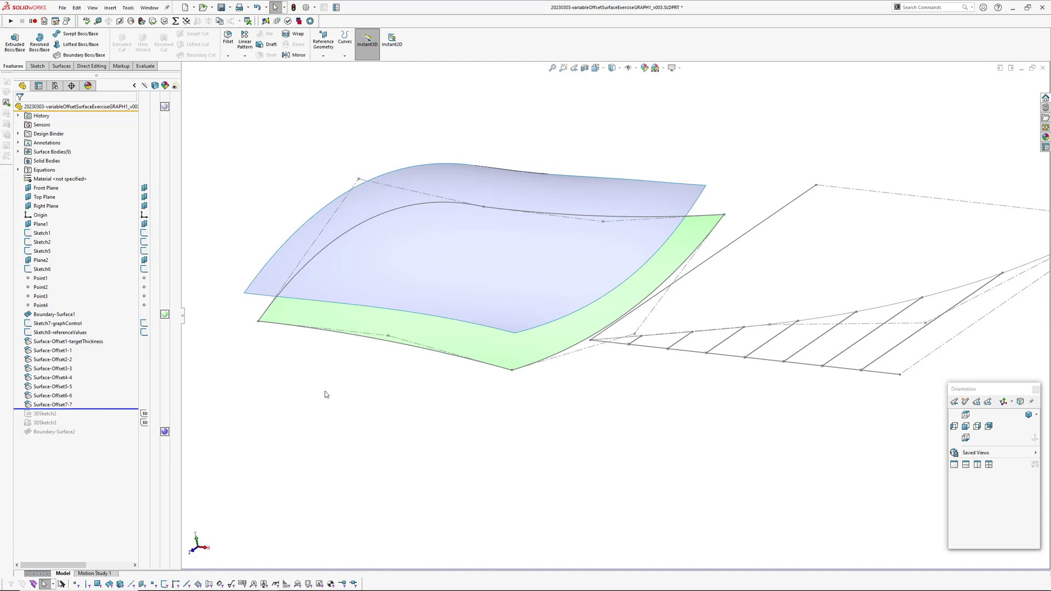
{"action": "left_click", "coordinate": [53, 351]}
{"action": "left_click", "coordinate": [52, 405], "text": "shift"}
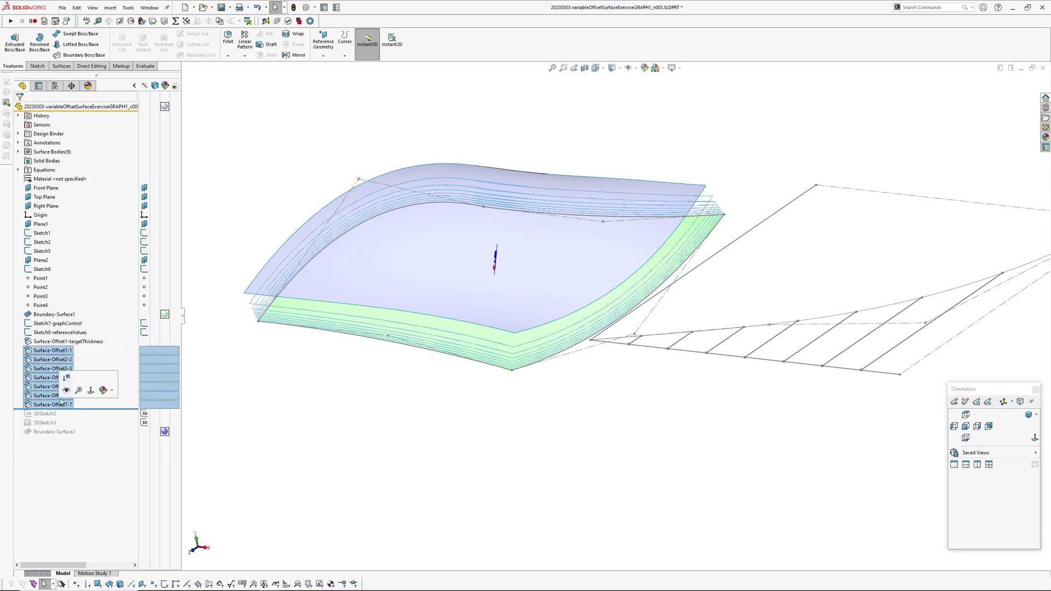
{"action": "left_click", "coordinate": [213, 407]}
{"action": "middle_click_drag", "start_coordinate": [445, 370], "coordinate": [511, 352]}
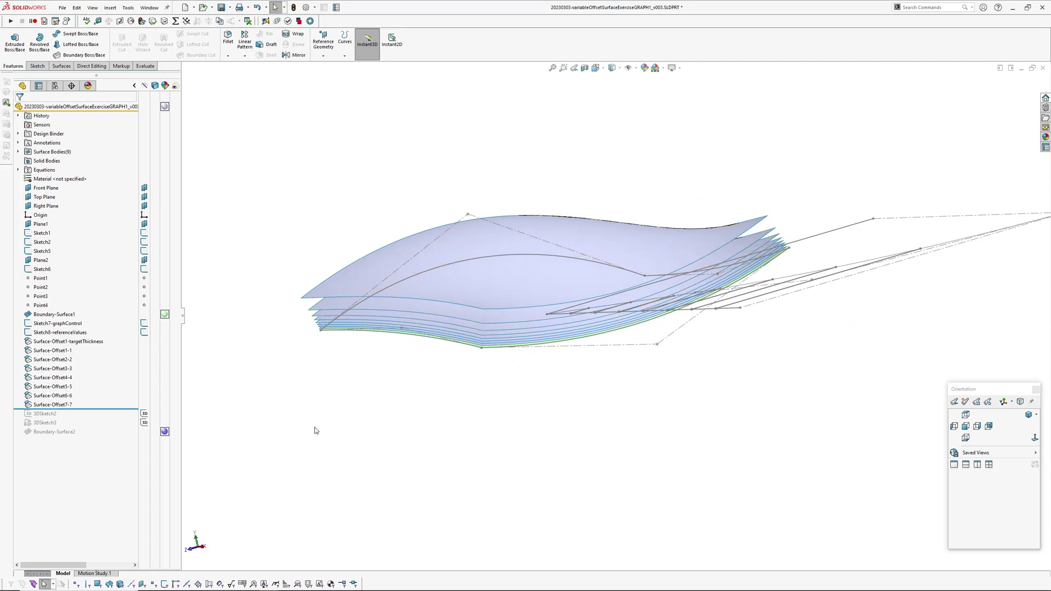
{"action": "mouse_move", "coordinate": [562, 224]}
{"action": "middle_mouse_down"}
{"action": "mouse_move", "coordinate": [516, 265]}
{"action": "mouse_move", "coordinate": [540, 345]}
{"action": "middle_mouse_up"}
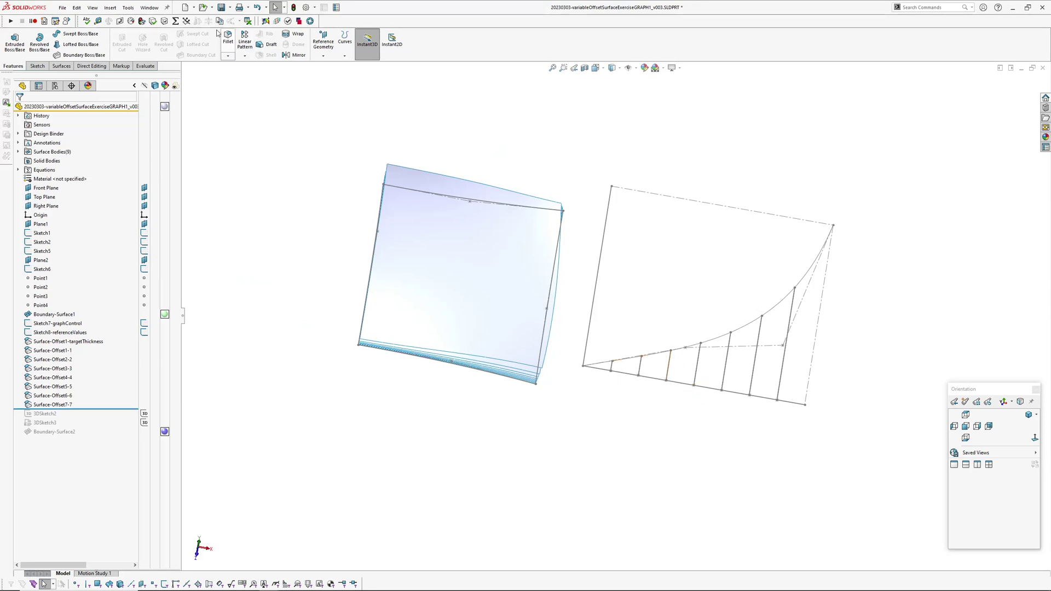
- Review the equations linking targetThickness and the Sketch8-referenceValues dimensions to the seven surface offsets, uncovering the graph for comparison
{"action": "left_click", "coordinate": [176, 21]}
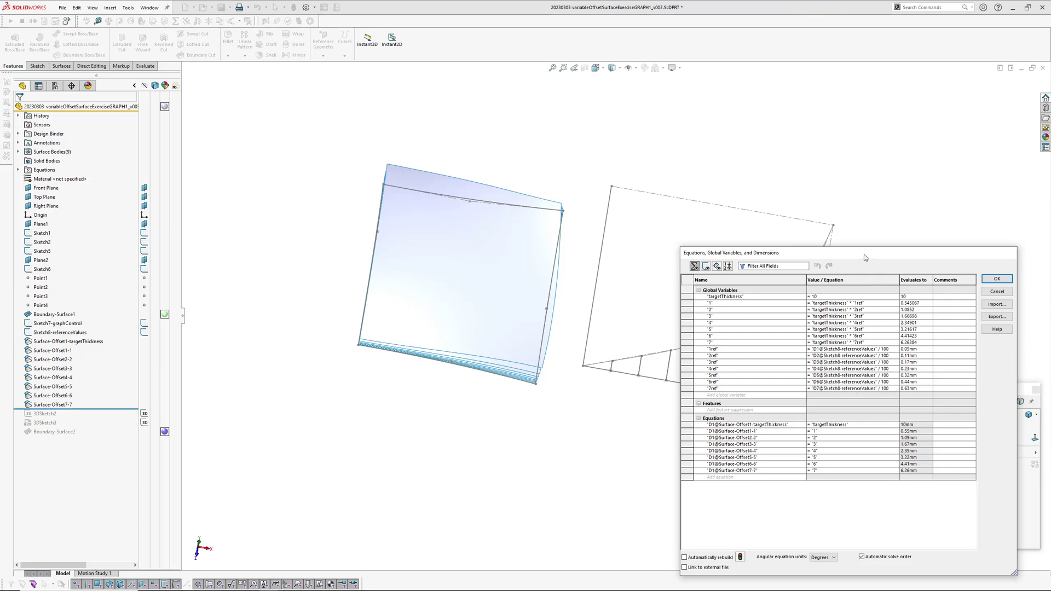
{"action": "left_click_drag", "start_coordinate": [864, 254], "coordinate": [841, 419]}
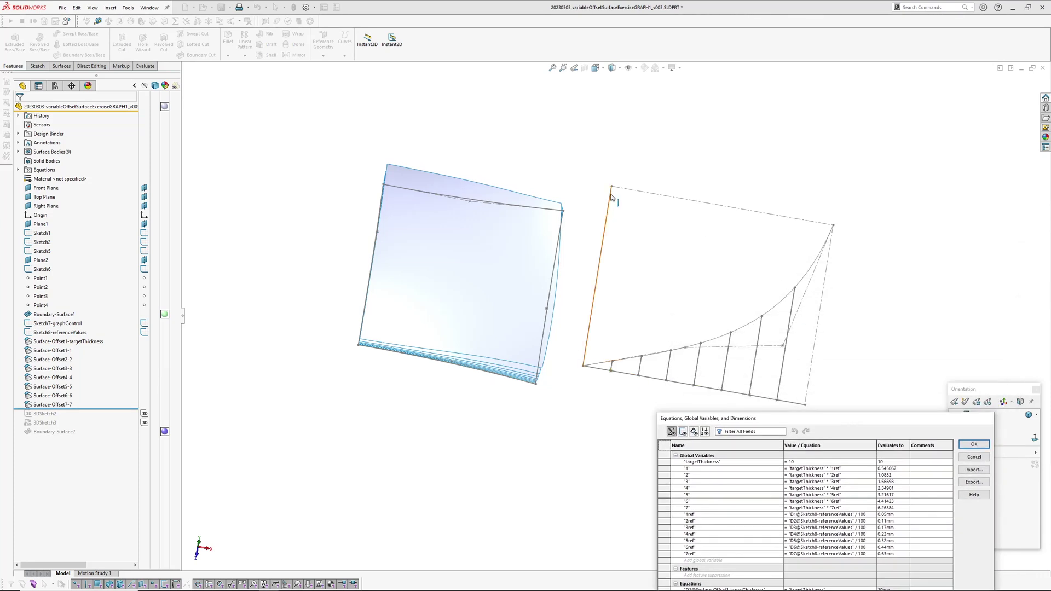
{"action": "left_click_drag", "start_coordinate": [850, 423], "coordinate": [849, 266]}
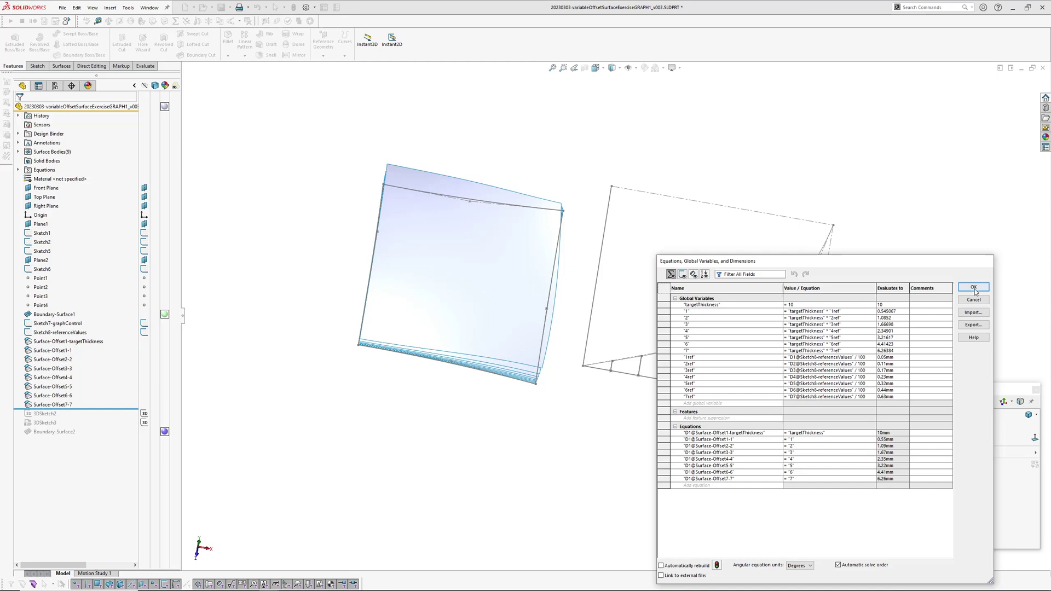
{"action": "middle_click_drag", "start_coordinate": [610, 404], "coordinate": [517, 321]}
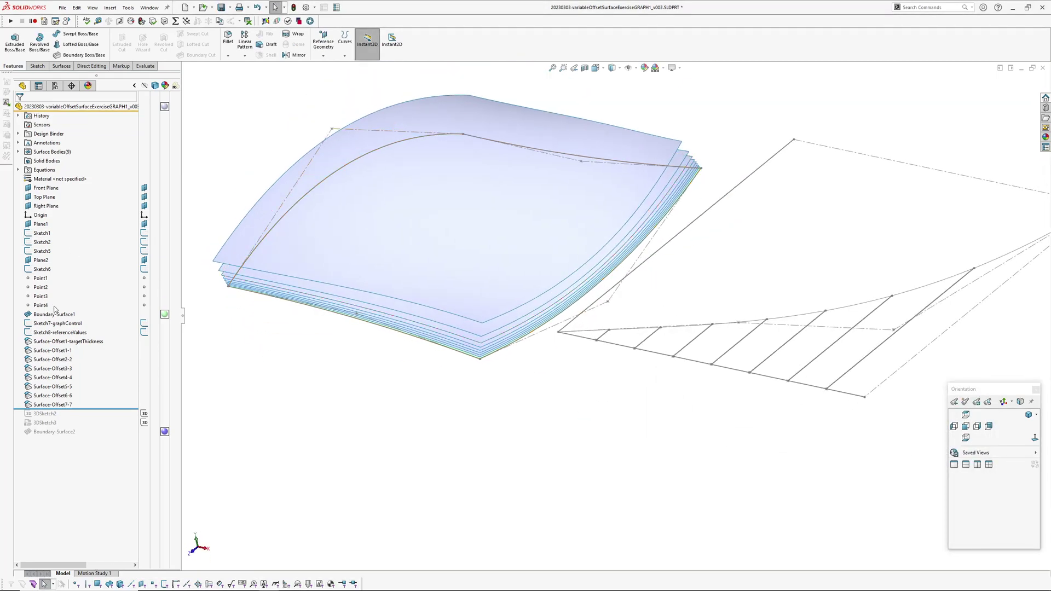
- Display the Sketch7-graphControl dimensions and slightly increase the angle of the control line at the graph's lower end
{"action": "left_click", "coordinate": [49, 323]}
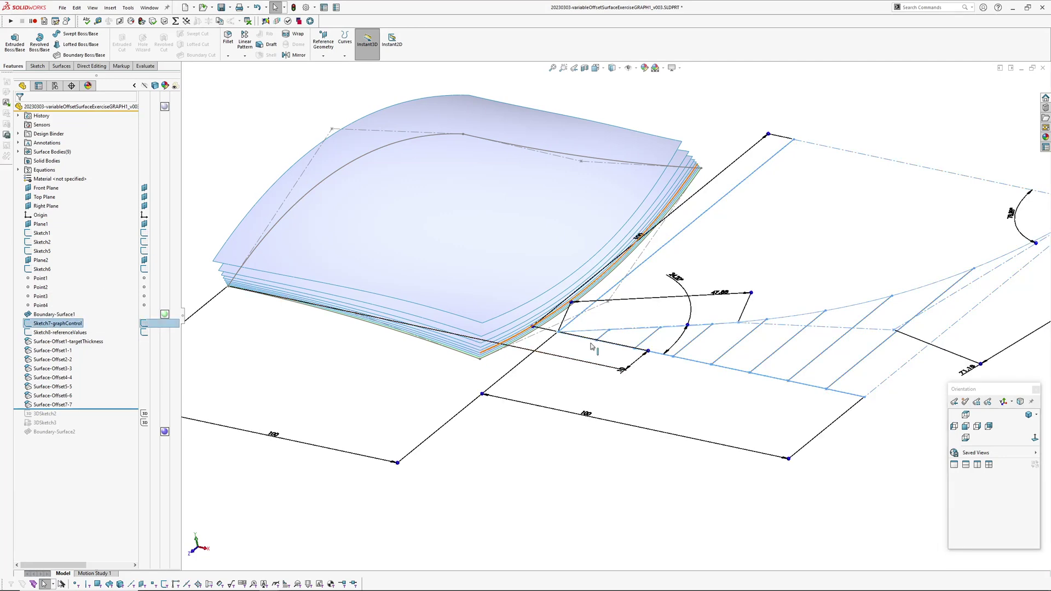
{"action": "mouse_move", "coordinate": [656, 307]}
{"action": "middle_mouse_down"}
{"action": "mouse_move", "coordinate": [679, 315]}
{"action": "mouse_move", "coordinate": [676, 300]}
{"action": "mouse_move", "coordinate": [710, 301]}
{"action": "middle_mouse_up"}
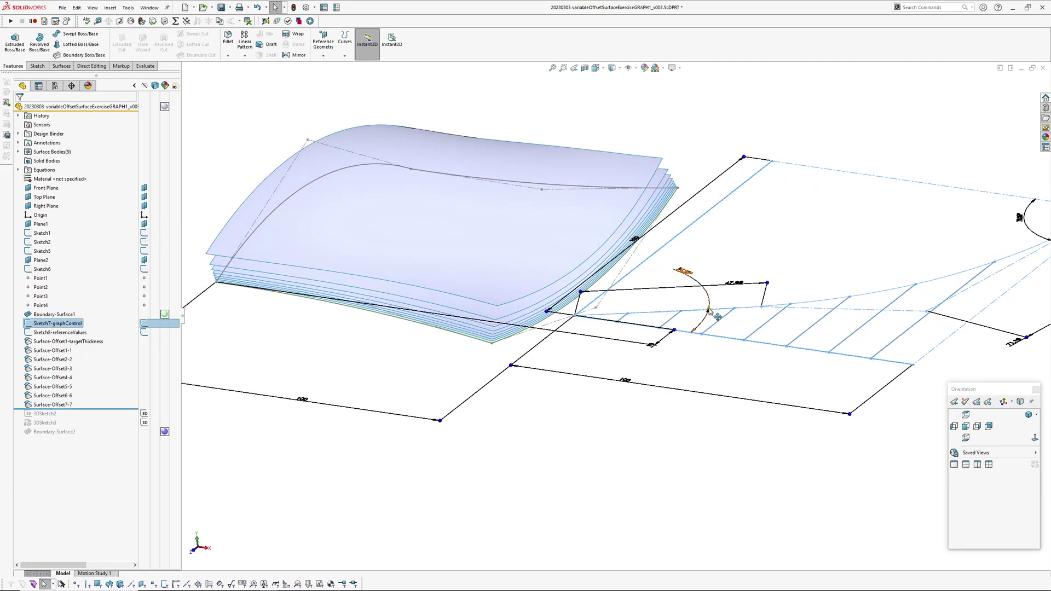
{"action": "mouse_move", "coordinate": [710, 310]}
{"action": "left_mouse_down"}
{"action": "mouse_move", "coordinate": [713, 250]}
{"action": "mouse_move", "coordinate": [718, 301]}
{"action": "left_mouse_up"}
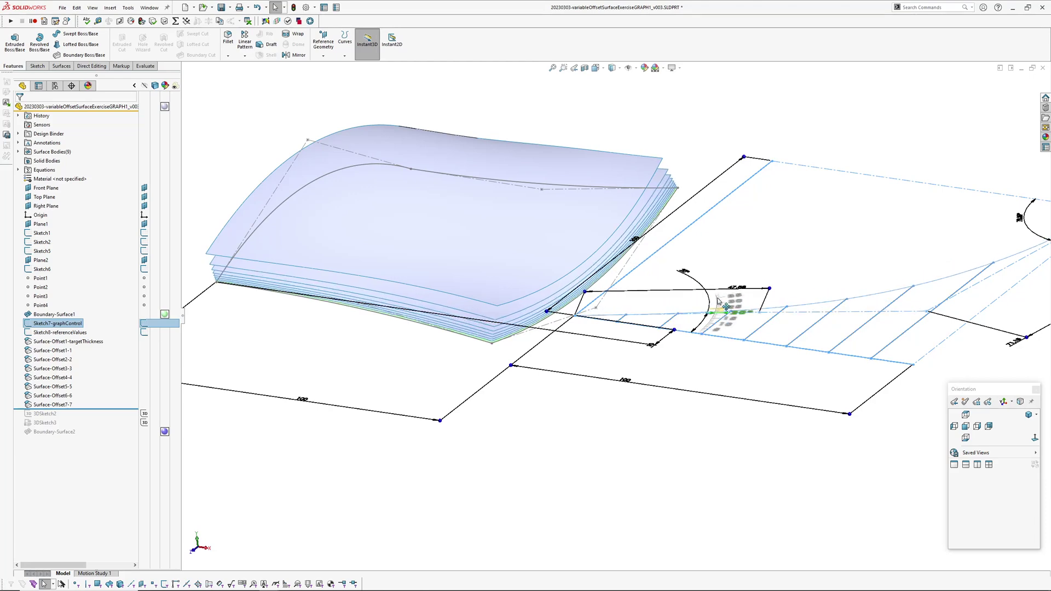
{"action": "left_click", "coordinate": [667, 357]}
{"action": "scroll", "coordinate": [665, 358], "scroll_direction": "up", "scroll_amount": 1}
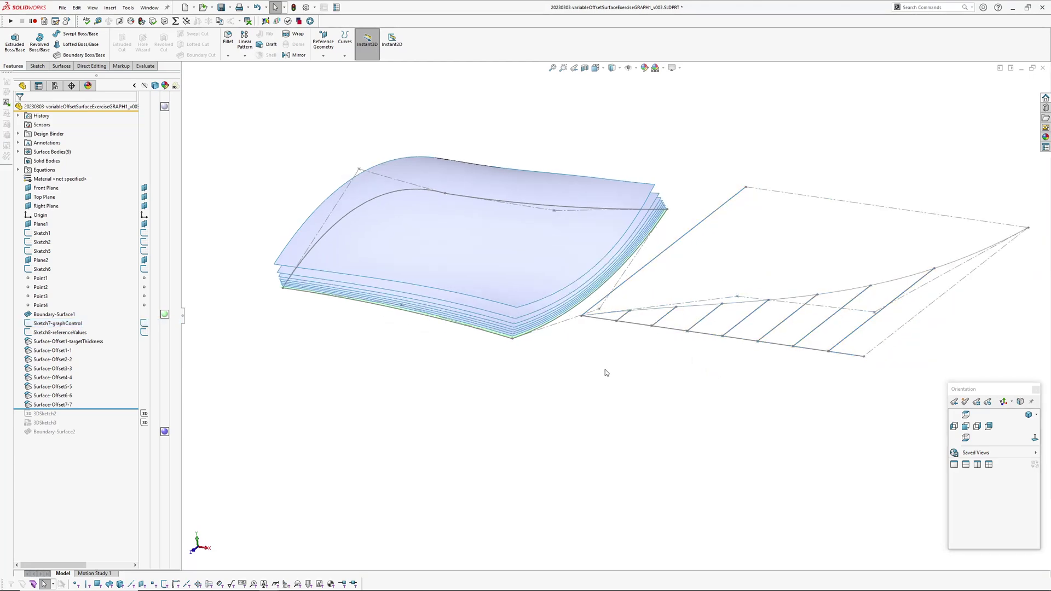
- Roll the model forward past 3DSketch2, hide the other sketches, and examine its curve crossing the stacked offset surfaces' edges
{"action": "scroll", "coordinate": [539, 337], "scroll_direction": "down", "scroll_amount": 3}
{"action": "middle_click", "coordinate": [548, 313]}
{"action": "mouse_move", "coordinate": [547, 313]}
{"action": "middle_mouse_down"}
{"action": "mouse_move", "coordinate": [520, 316]}
{"action": "mouse_move", "coordinate": [399, 394]}
{"action": "middle_mouse_up"}
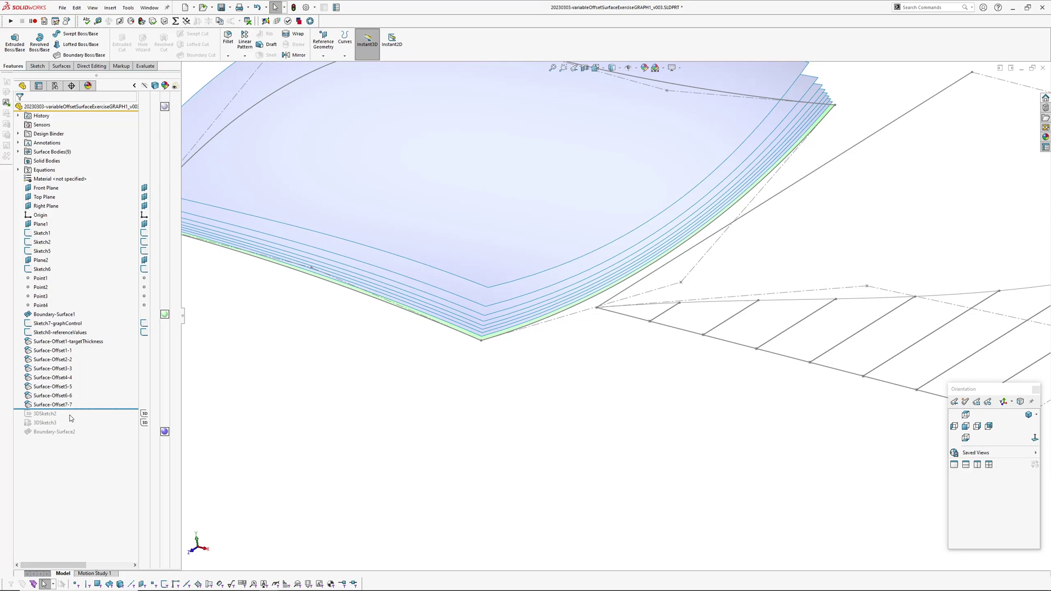
{"action": "left_click_drag", "start_coordinate": [86, 408], "coordinate": [85, 418]}
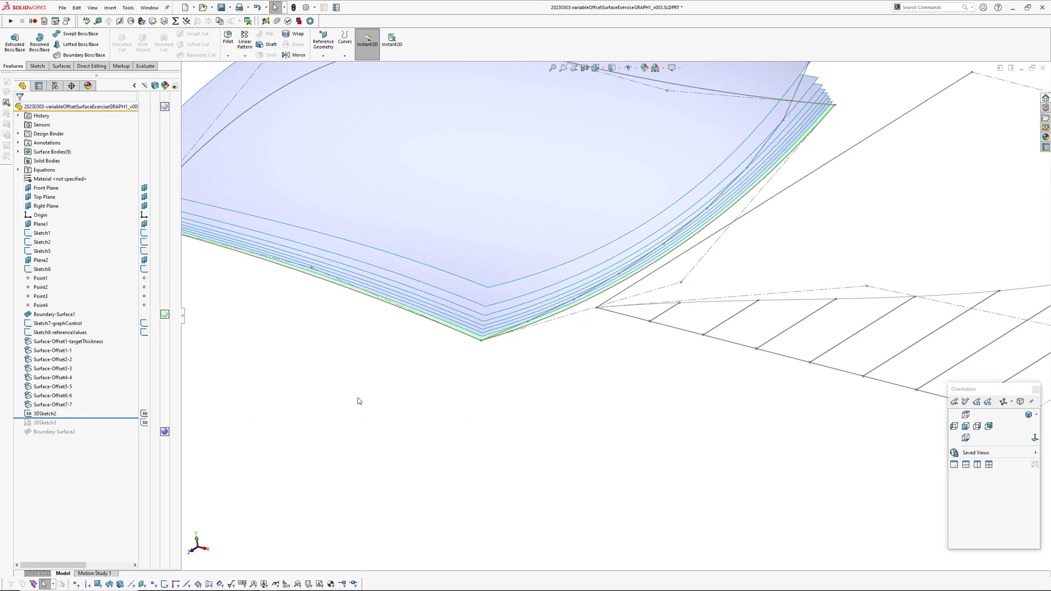
{"action": "scroll", "coordinate": [568, 357], "scroll_direction": "up", "scroll_amount": 3}
{"action": "middle_click_drag", "start_coordinate": [569, 360], "coordinate": [550, 386], "text": "ctrl"}
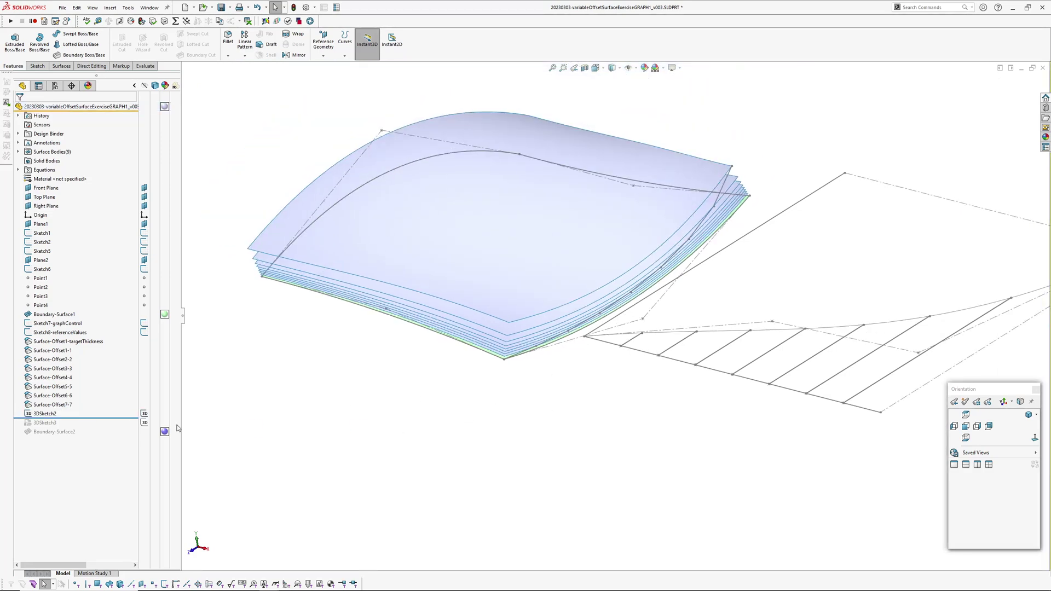
{"action": "key", "text": "h"}
{"action": "left_click", "coordinate": [45, 414]}
{"action": "scroll", "coordinate": [545, 347], "scroll_direction": "down", "scroll_amount": 2}
{"action": "mouse_move", "coordinate": [545, 346]}
{"action": "middle_mouse_down"}
{"action": "mouse_move", "coordinate": [560, 313]}
{"action": "mouse_move", "coordinate": [502, 254]}
{"action": "mouse_move", "coordinate": [517, 343]}
{"action": "mouse_move", "coordinate": [624, 396]}
{"action": "mouse_move", "coordinate": [616, 396]}
{"action": "middle_mouse_up"}
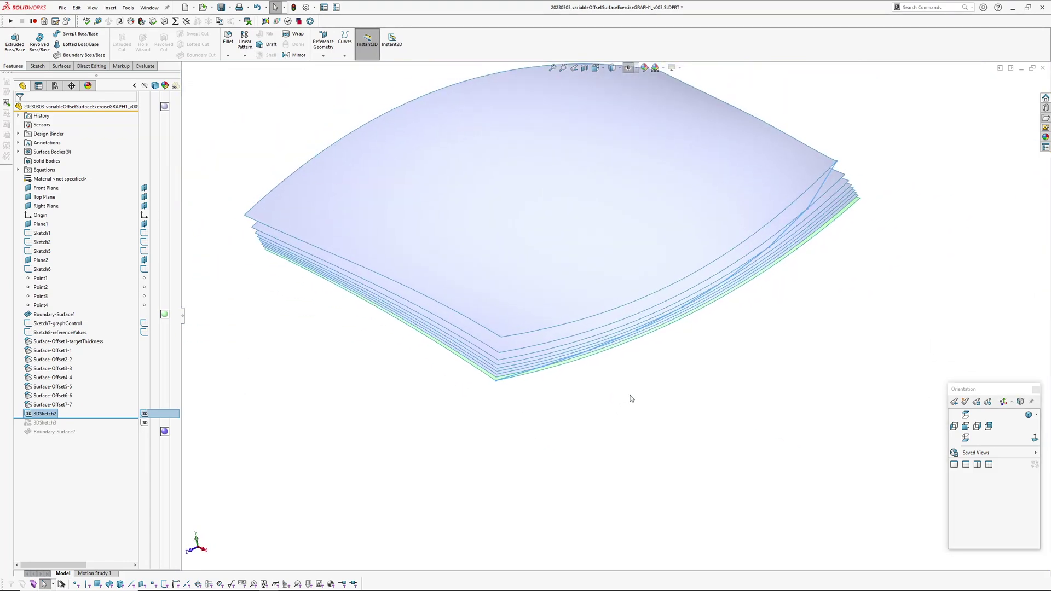
- Roll forward past 3DSketch3, open that sketch to examine its lines across the offset surfaces, and exit it
{"action": "left_click_drag", "start_coordinate": [84, 417], "coordinate": [88, 427]}
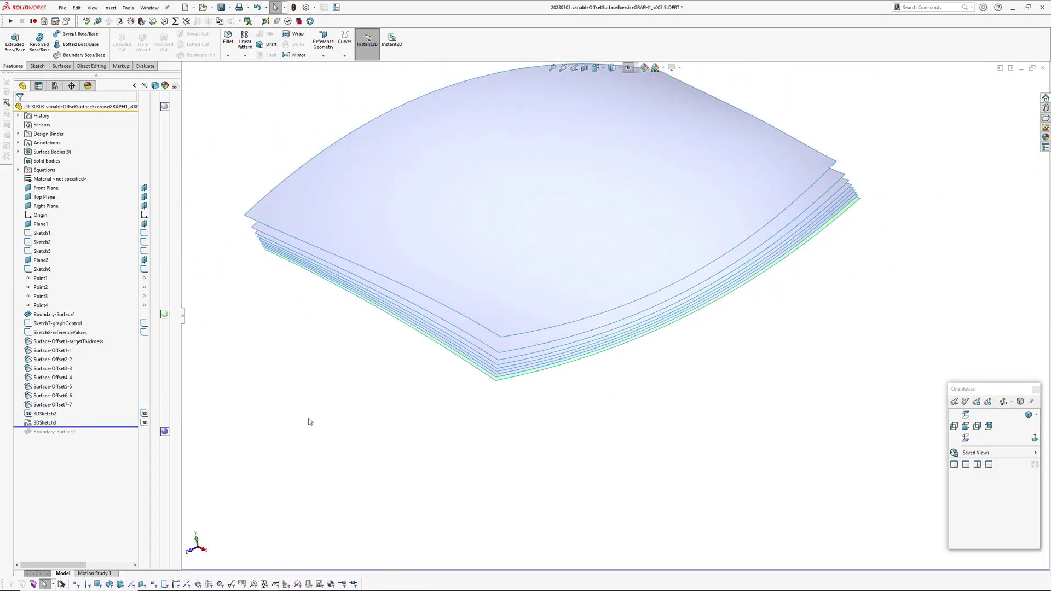
{"action": "scroll", "coordinate": [297, 376], "scroll_direction": "down", "scroll_amount": 3}
{"action": "left_click", "coordinate": [45, 422]}
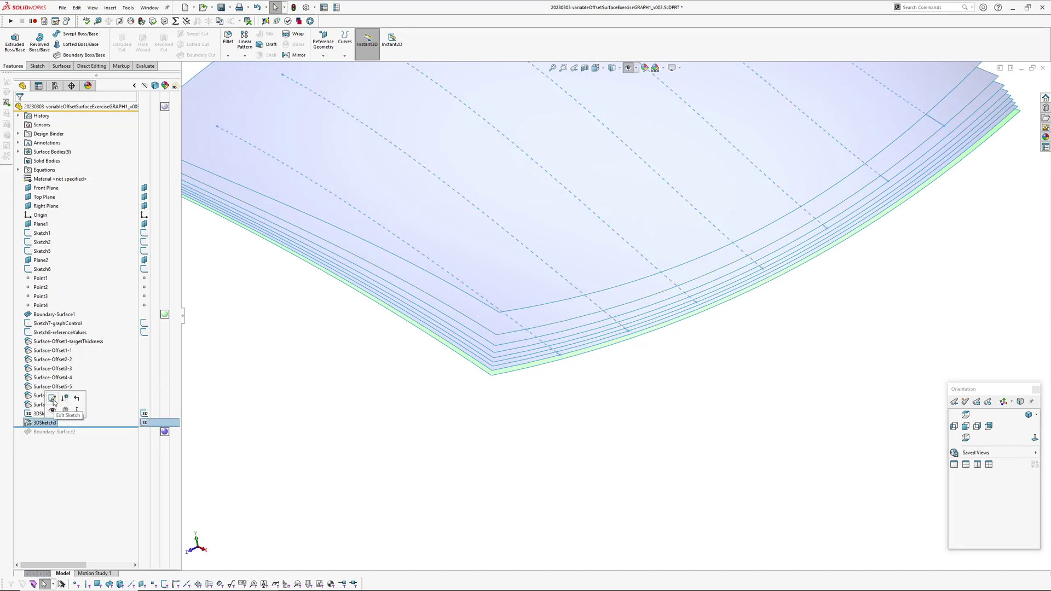
{"action": "left_click", "coordinate": [54, 402]}
{"action": "scroll", "coordinate": [567, 366], "scroll_direction": "down", "scroll_amount": 3}
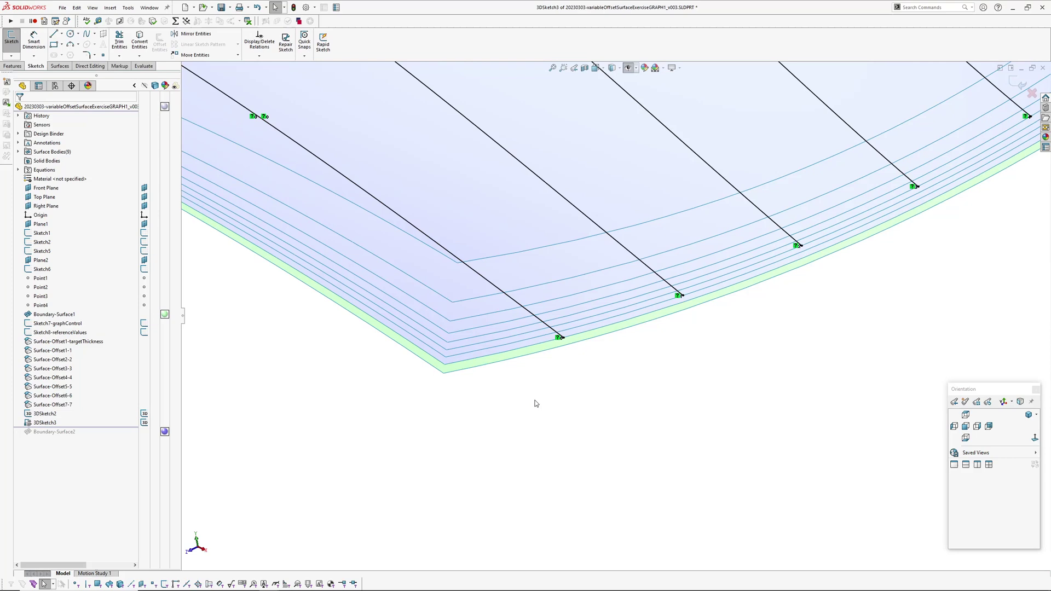
{"action": "scroll", "coordinate": [567, 415], "scroll_direction": "up", "scroll_amount": 2}
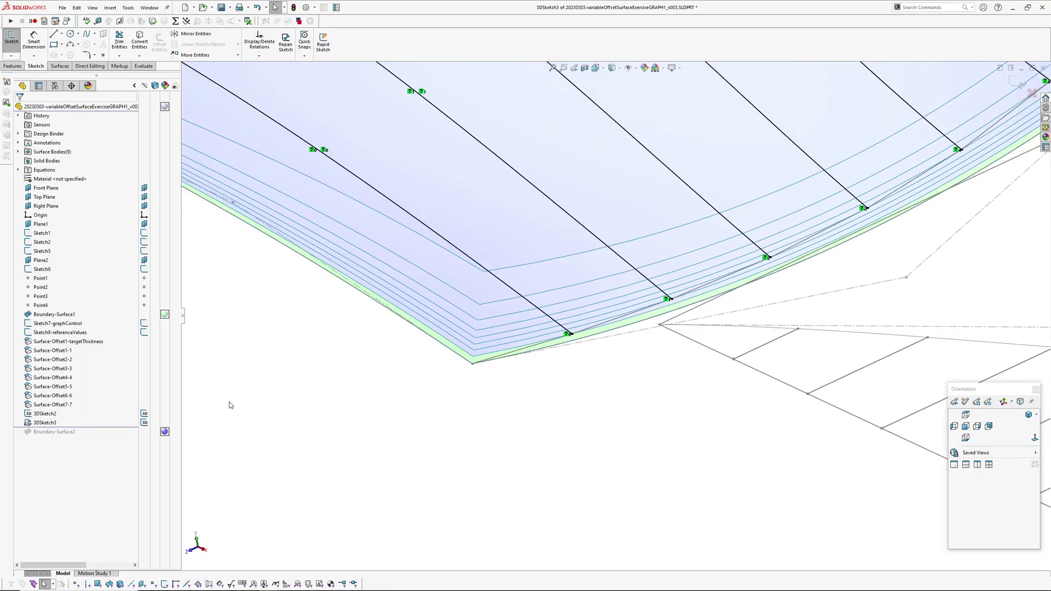
{"action": "left_click", "coordinate": [1028, 88]}
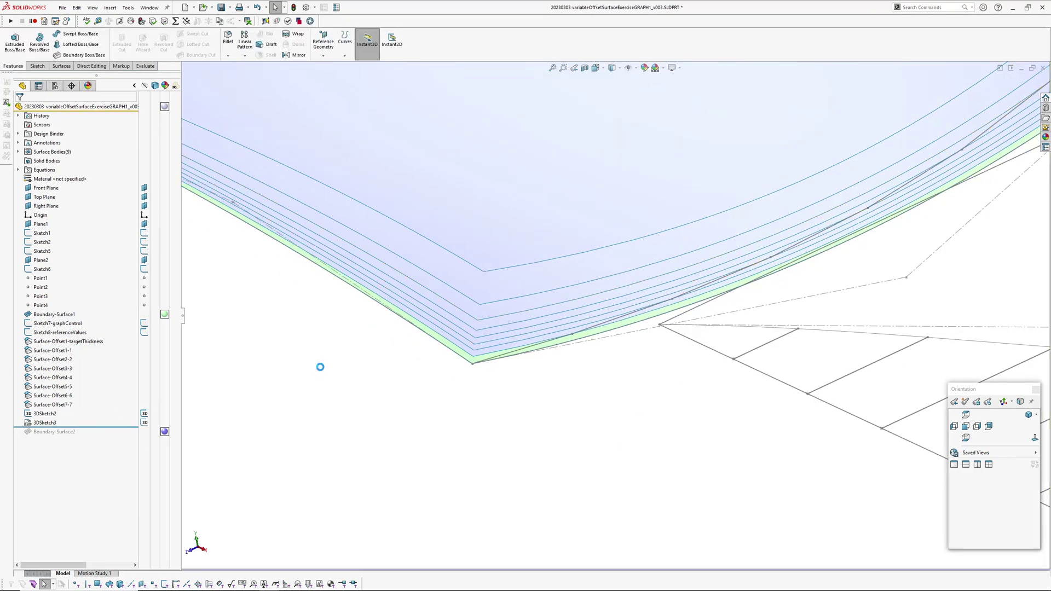
- Roll the model back to before 3DSketch3 and open 3DSketch2 with the other sketches hidden
{"action": "left_click_drag", "start_coordinate": [85, 427], "coordinate": [82, 418]}
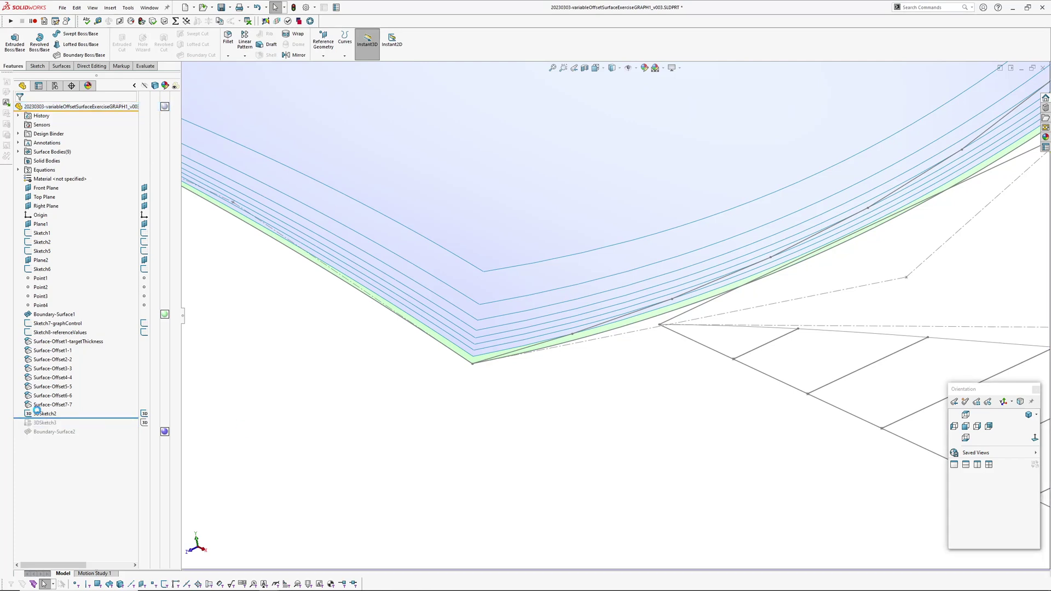
{"action": "left_click", "coordinate": [43, 416]}
{"action": "left_click", "coordinate": [48, 404]}
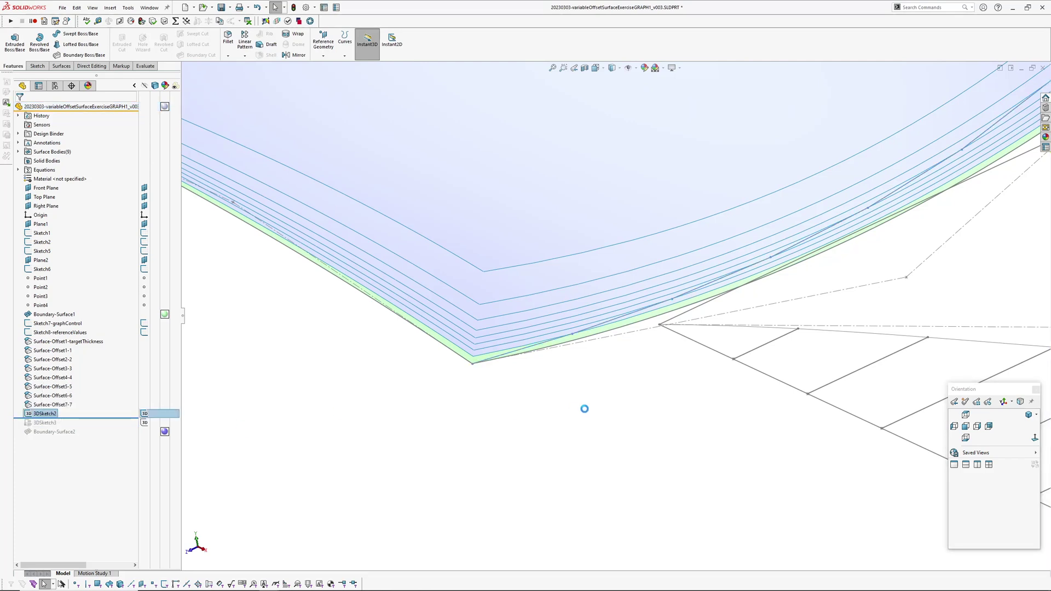
{"action": "middle_click_drag", "start_coordinate": [627, 383], "coordinate": [602, 386]}
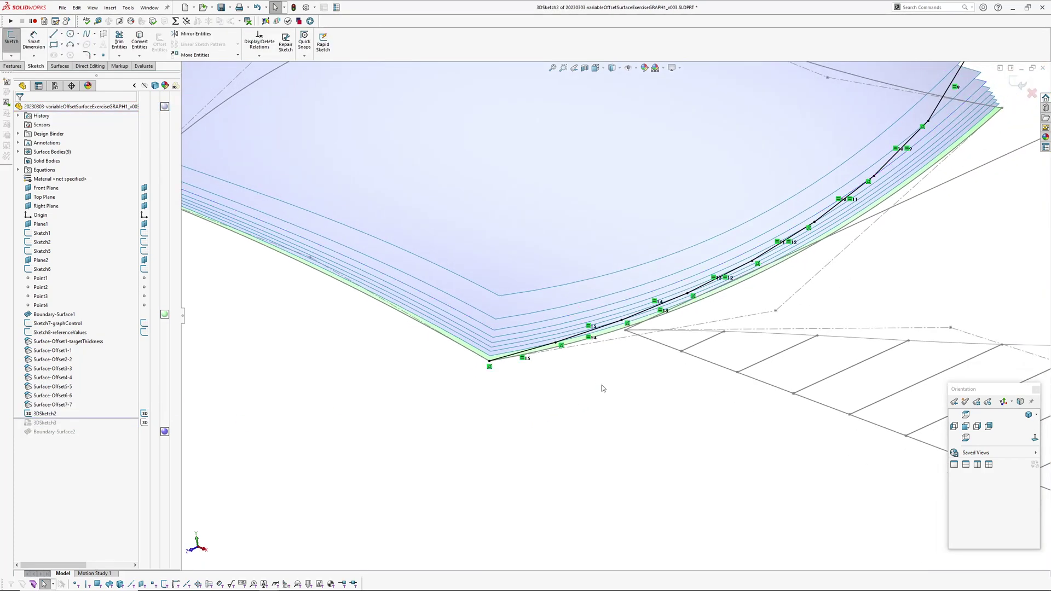
{"action": "key", "text": "h"}
{"action": "scroll", "coordinate": [593, 349], "scroll_direction": "down", "scroll_amount": 3}
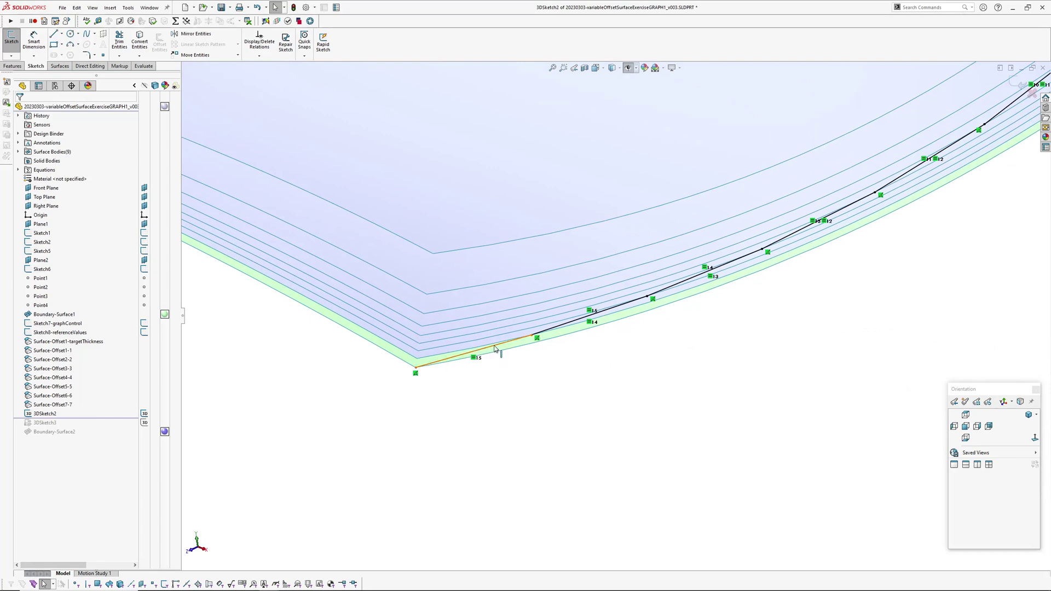
- Examine how the line segments of 3DSketch2 meet the edges of the stacked offset surfaces, and exit the sketch
{"action": "left_click", "coordinate": [494, 346]}
{"action": "scroll", "coordinate": [573, 356], "scroll_direction": "up", "scroll_amount": 3}
{"action": "mouse_move", "coordinate": [594, 399]}
{"action": "middle_mouse_down"}
{"action": "mouse_move", "coordinate": [547, 425]}
{"action": "mouse_move", "coordinate": [634, 346]}
{"action": "mouse_move", "coordinate": [632, 373]}
{"action": "middle_mouse_up"}
{"action": "left_click", "coordinate": [469, 431]}
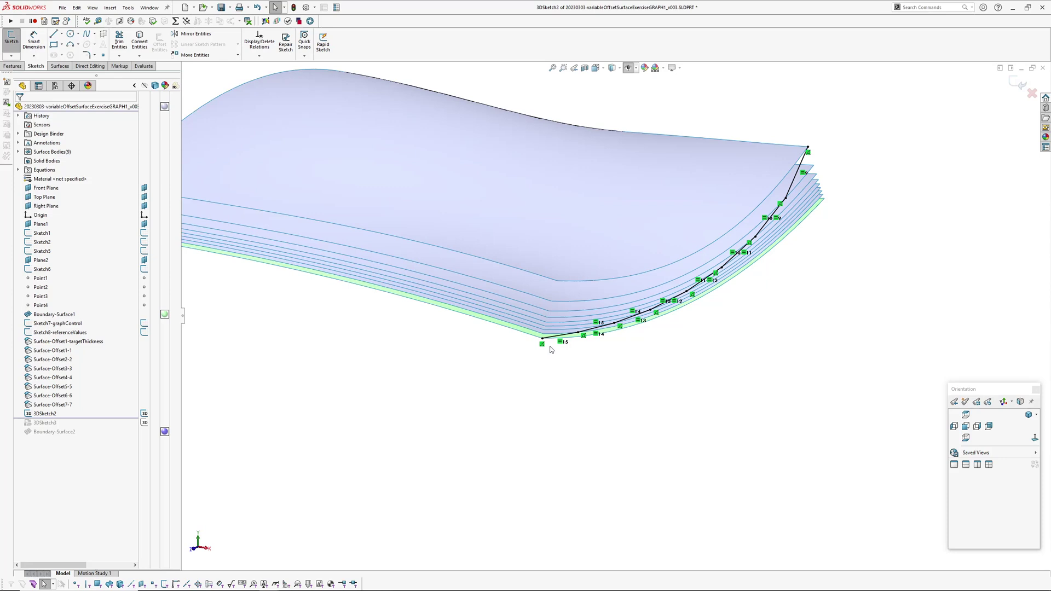
{"action": "scroll", "coordinate": [579, 337], "scroll_direction": "down", "scroll_amount": 3}
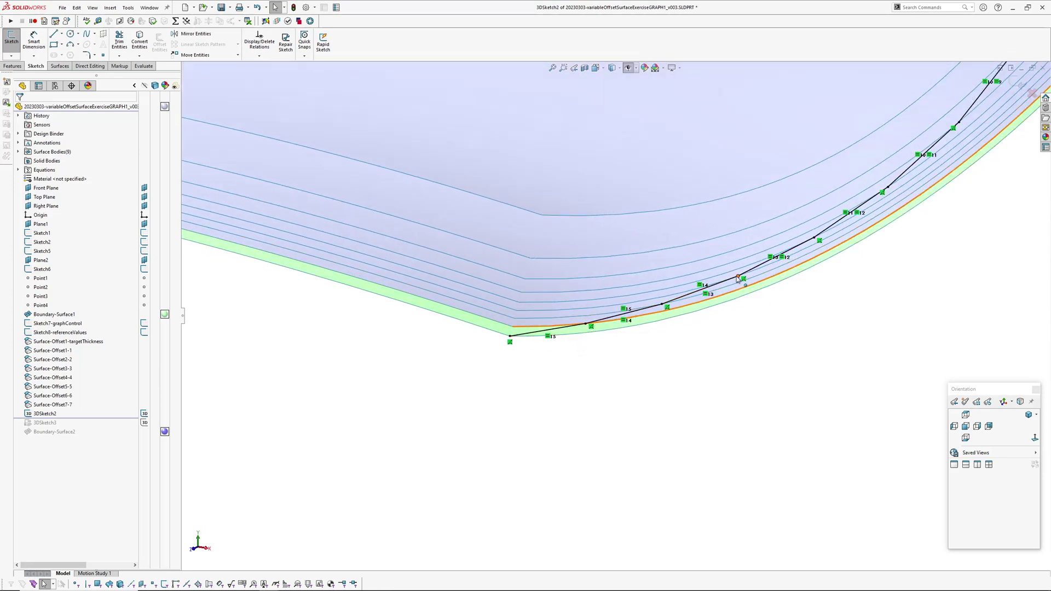
{"action": "middle_click_drag", "start_coordinate": [819, 240], "coordinate": [767, 292]}
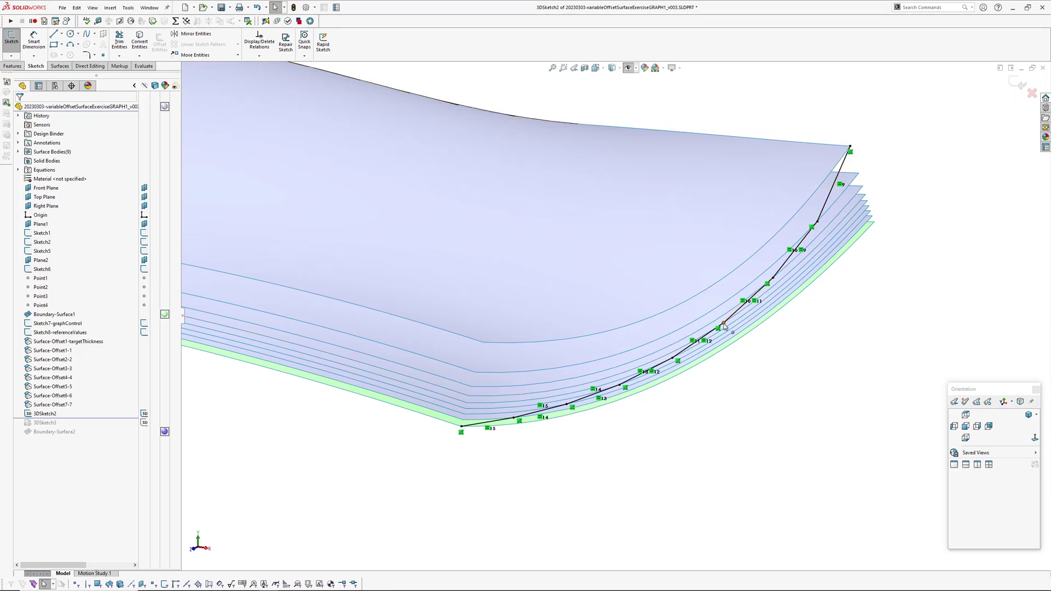
{"action": "left_click", "coordinate": [1031, 94]}
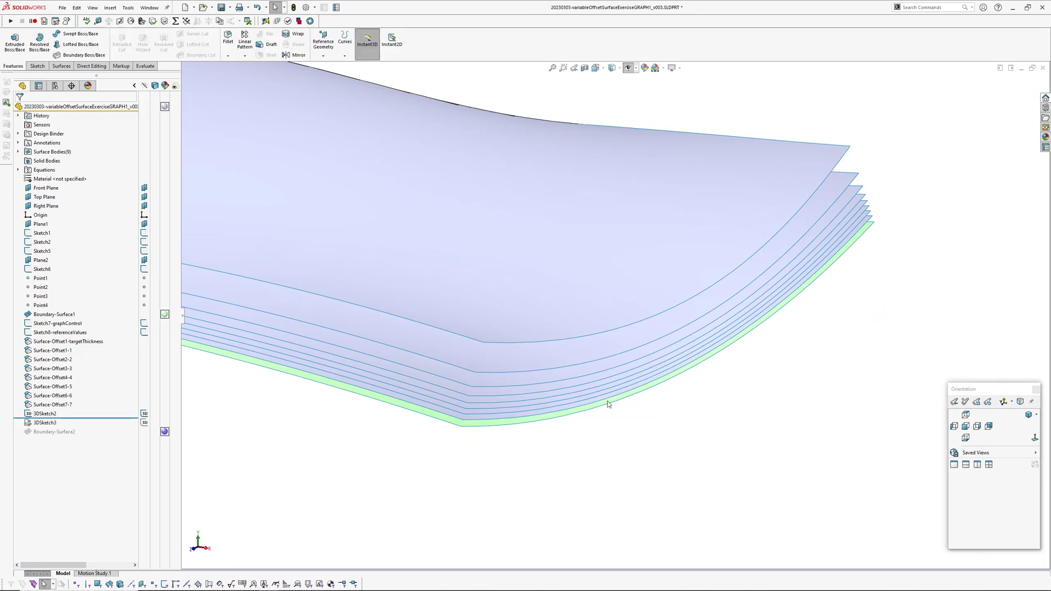
- Show the sketches again, start a new 3D sketch, and apply Face Curves to the Surface-Offset1-1 face
{"action": "middle_click_drag", "start_coordinate": [607, 404], "coordinate": [483, 452]}
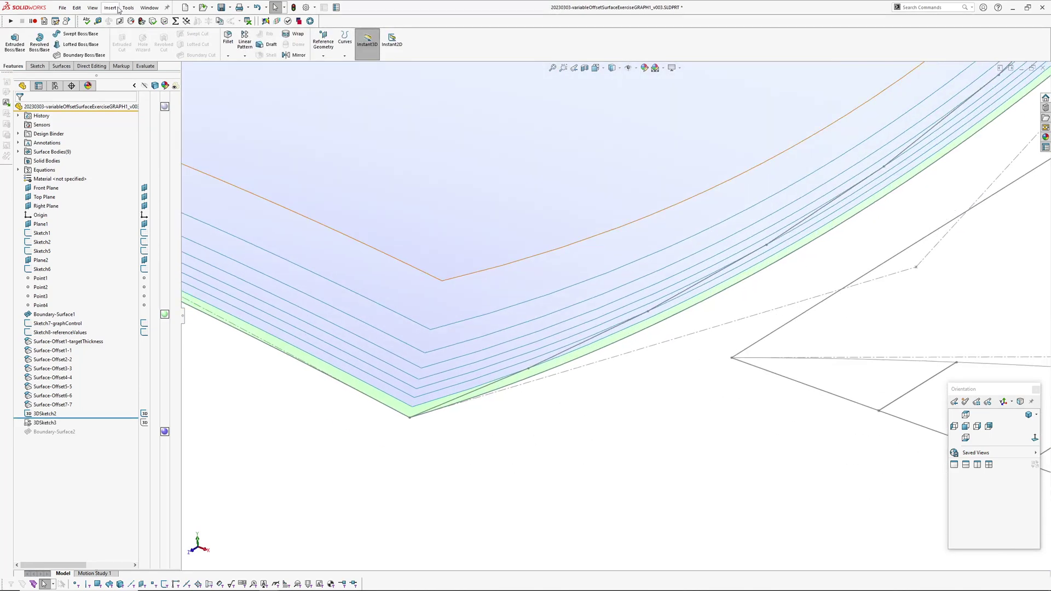
{"action": "left_click", "coordinate": [110, 8]}
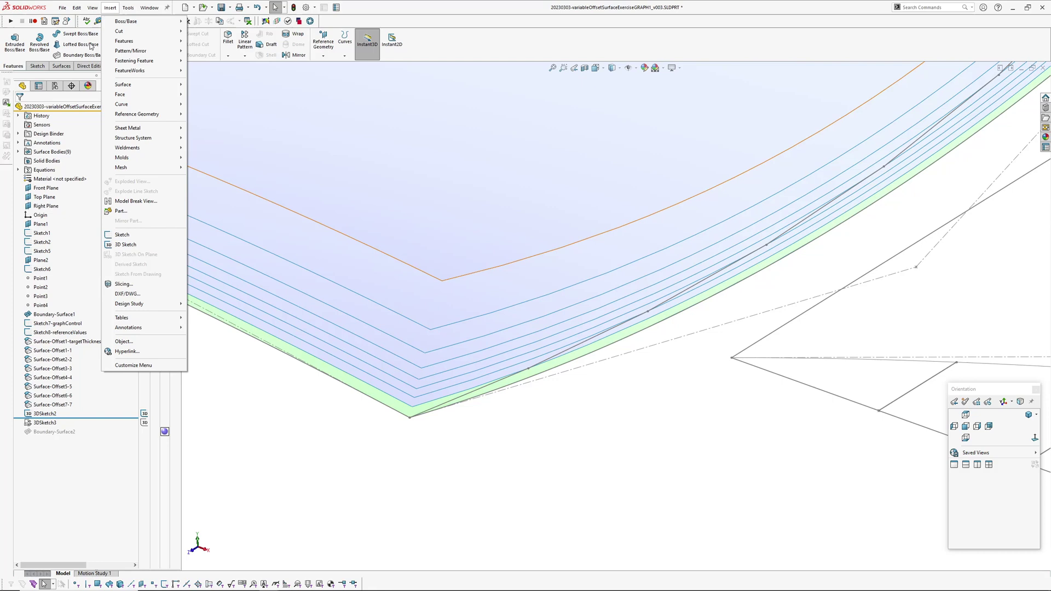
{"action": "left_click", "coordinate": [132, 247]}
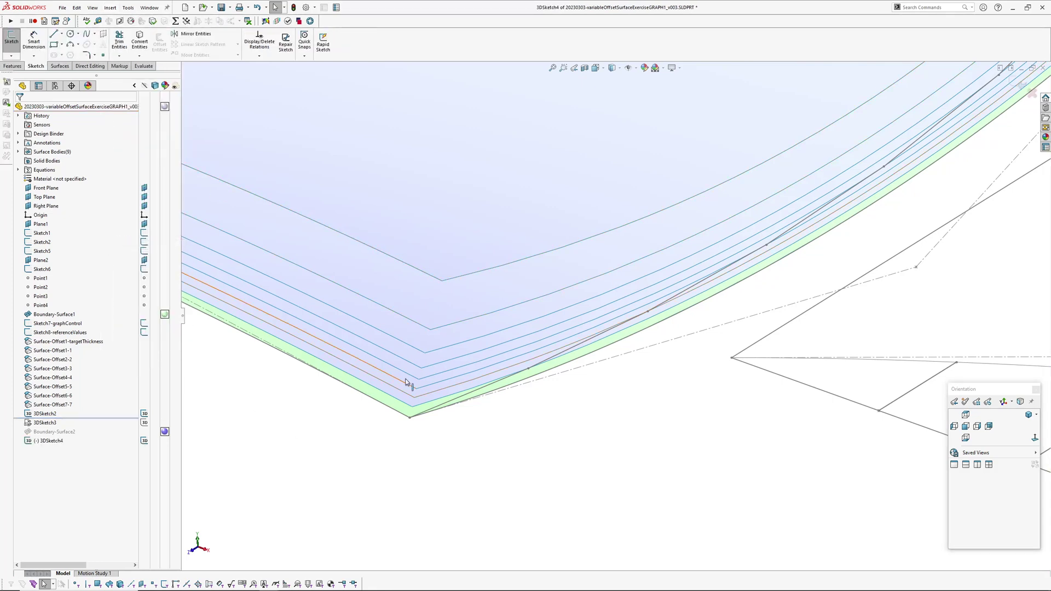
{"action": "left_click", "coordinate": [532, 365]}
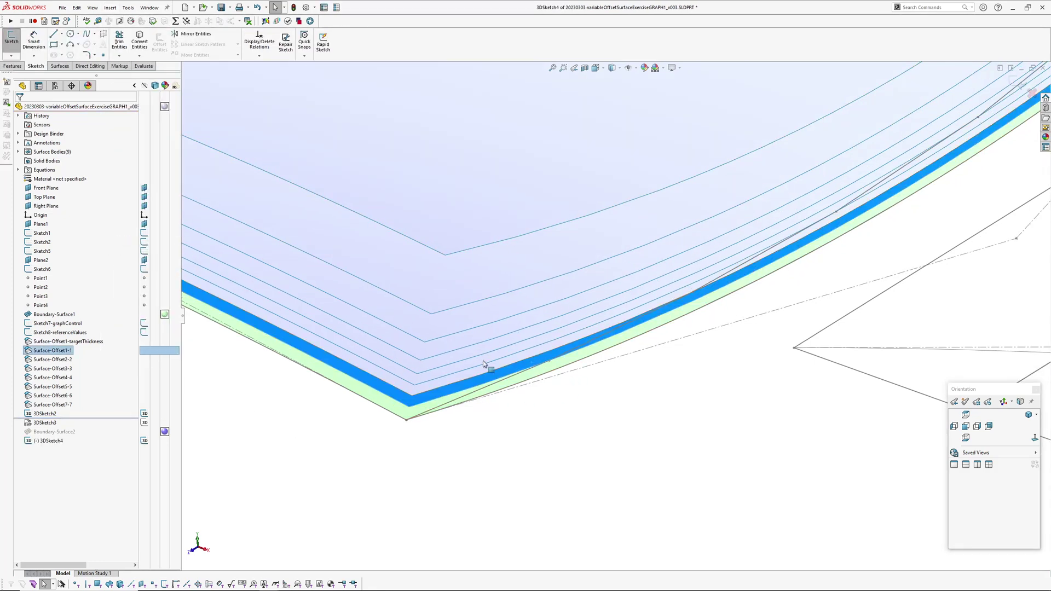
{"action": "left_click", "coordinate": [128, 7]}
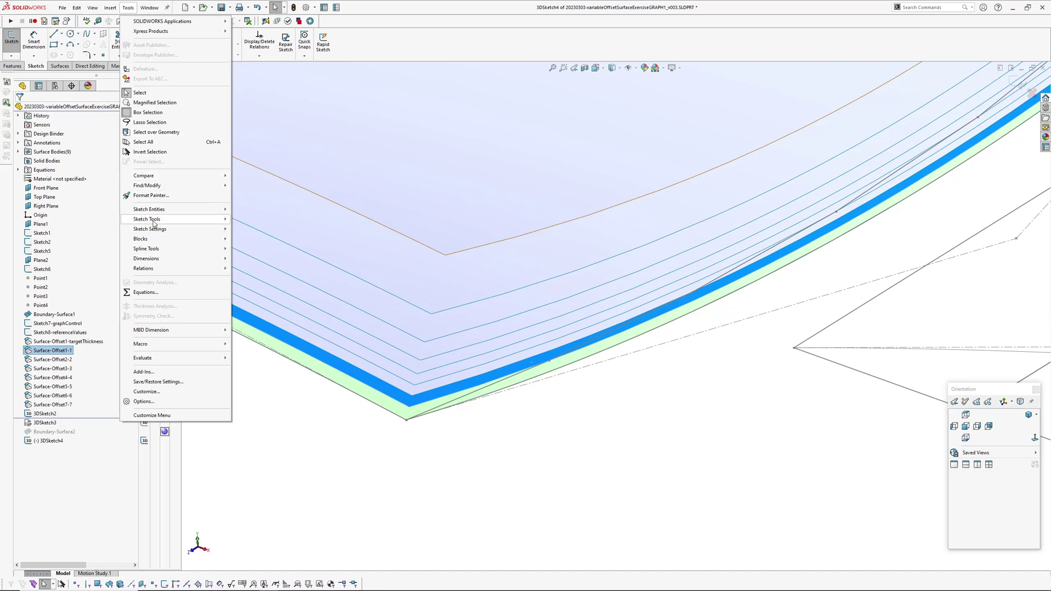
{"action": "mouse_move", "coordinate": [164, 219]}
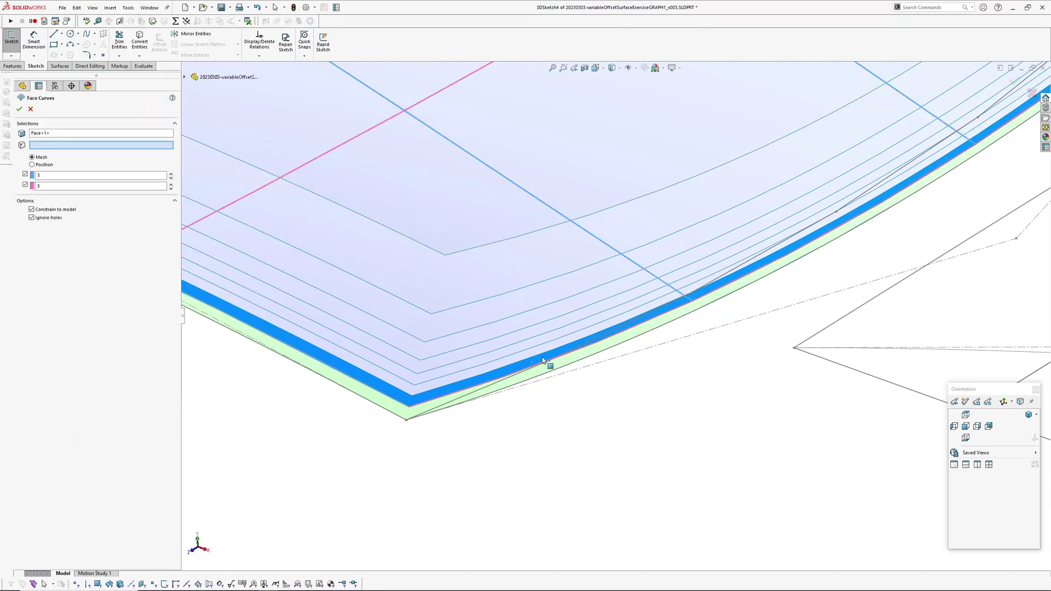
- Disable the second direction's face curves and position the remaining curve through the 3DSketch2 point on the surface's edge
{"action": "scroll", "coordinate": [543, 360], "scroll_direction": "up", "scroll_amount": 3}
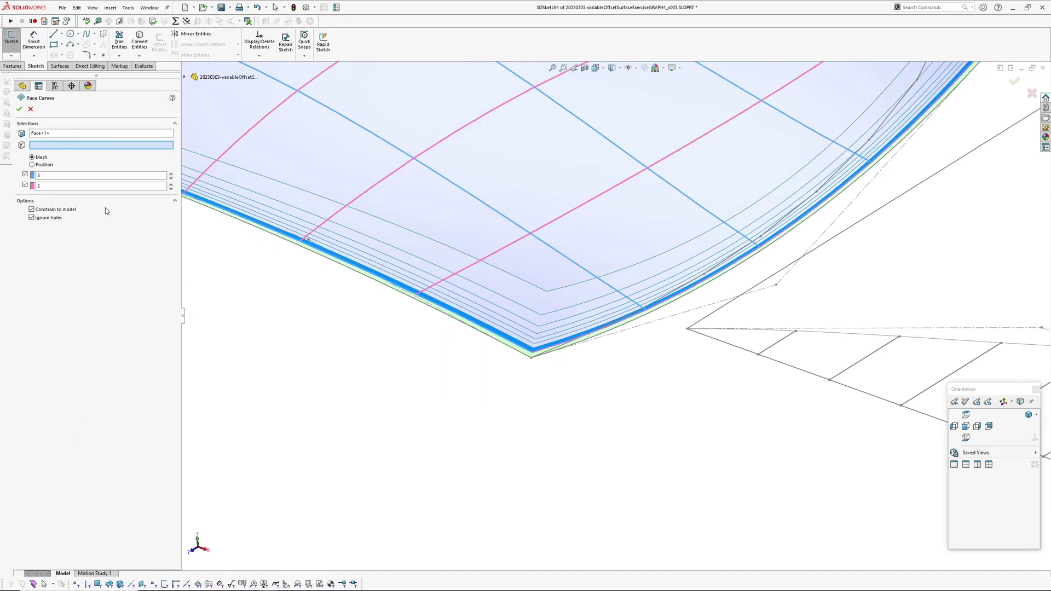
{"action": "left_click", "coordinate": [25, 185]}
{"action": "middle_click_drag", "start_coordinate": [617, 284], "coordinate": [605, 340]}
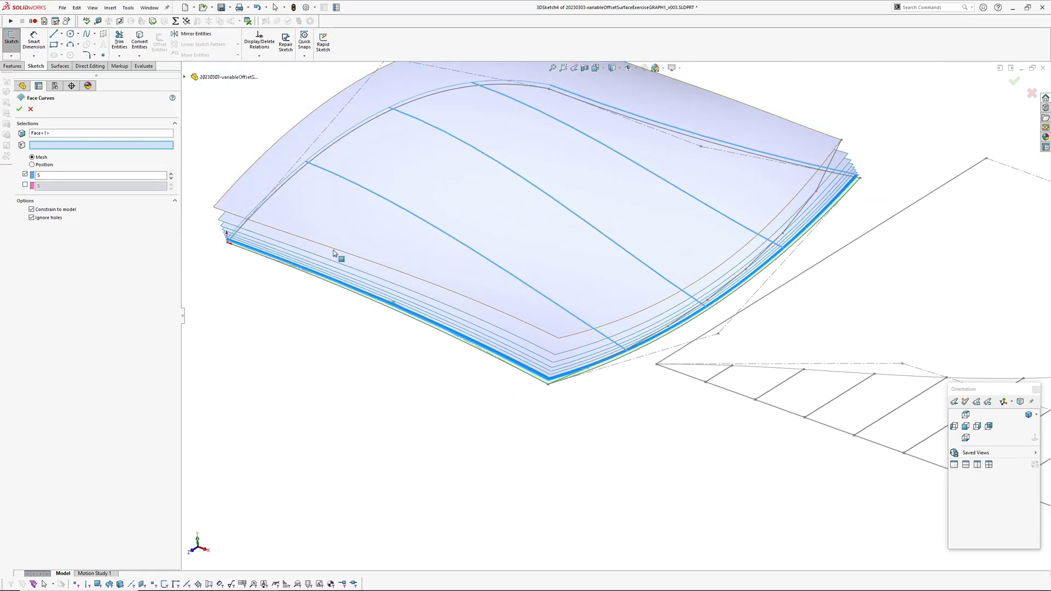
{"action": "left_click", "coordinate": [32, 165]}
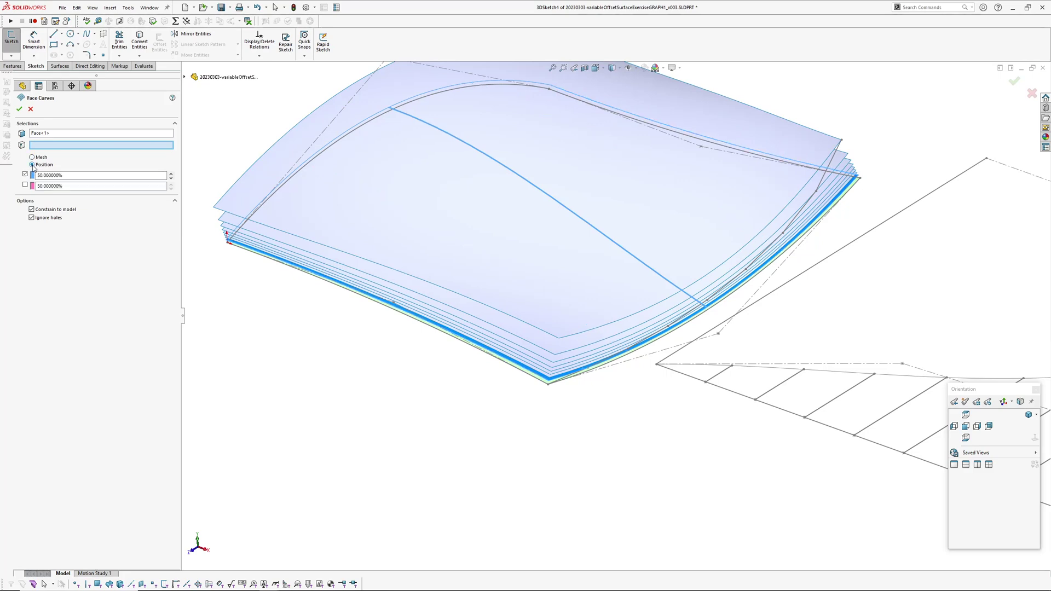
{"action": "left_click", "coordinate": [31, 157]}
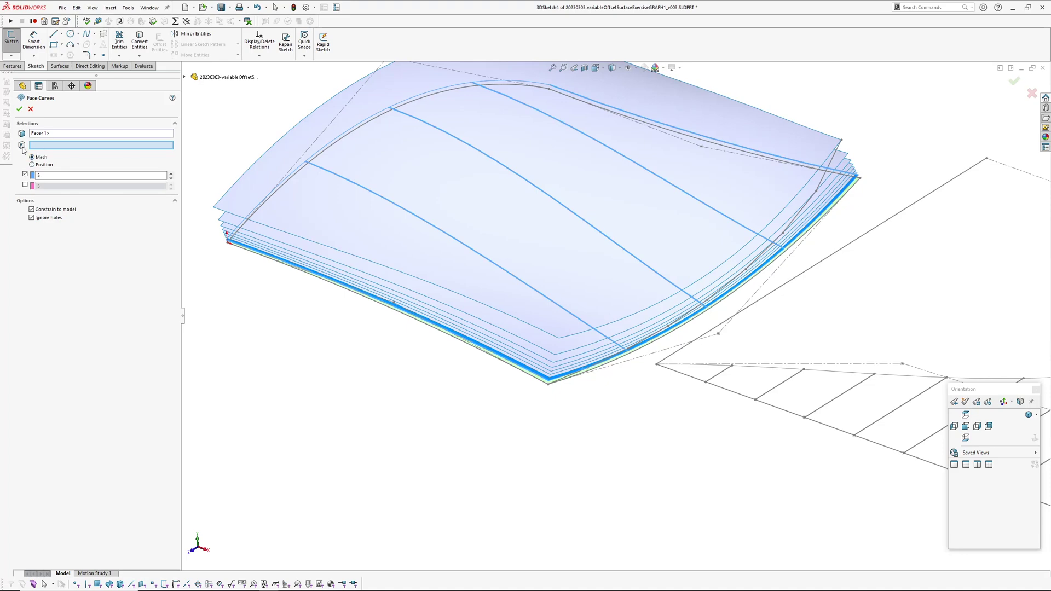
{"action": "scroll", "coordinate": [606, 356], "scroll_direction": "down", "scroll_amount": 6}
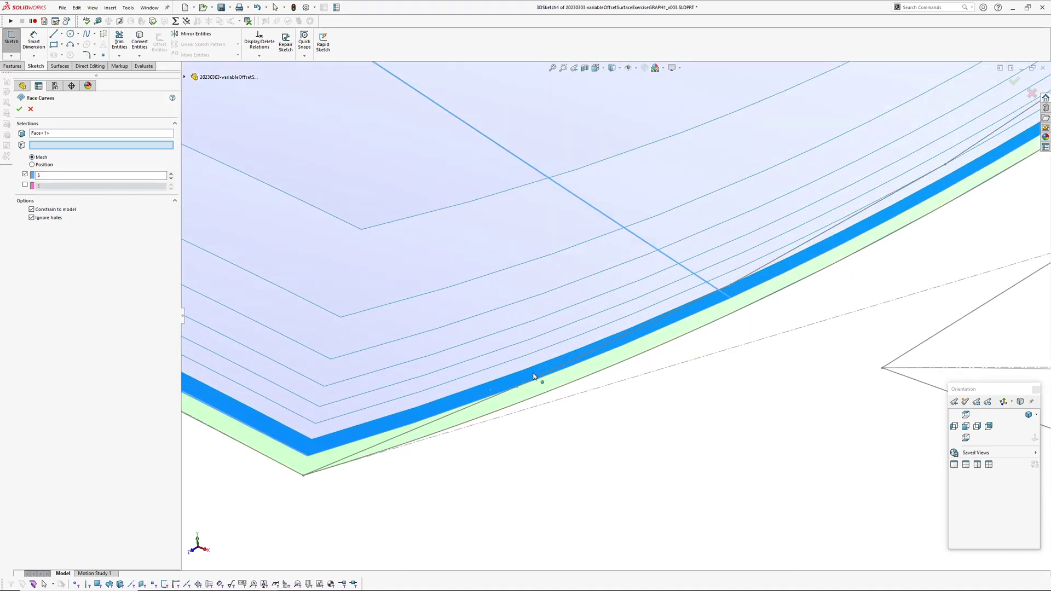
{"action": "left_click", "coordinate": [516, 388]}
{"action": "scroll", "coordinate": [575, 446], "scroll_direction": "up", "scroll_amount": 5}
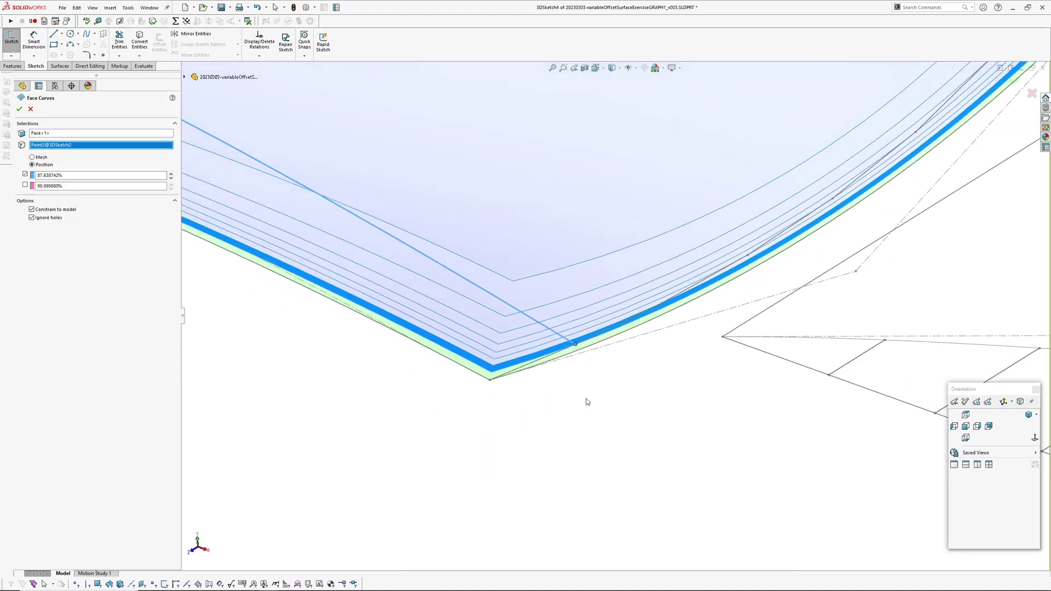
- Examine the face curve preview running across Surface-Offset1-1 from several angles, and discard the trial 3D sketch
{"action": "mouse_move", "coordinate": [586, 401]}
{"action": "middle_mouse_down"}
{"action": "mouse_move", "coordinate": [567, 305]}
{"action": "mouse_move", "coordinate": [545, 302]}
{"action": "mouse_move", "coordinate": [579, 351]}
{"action": "middle_mouse_up"}
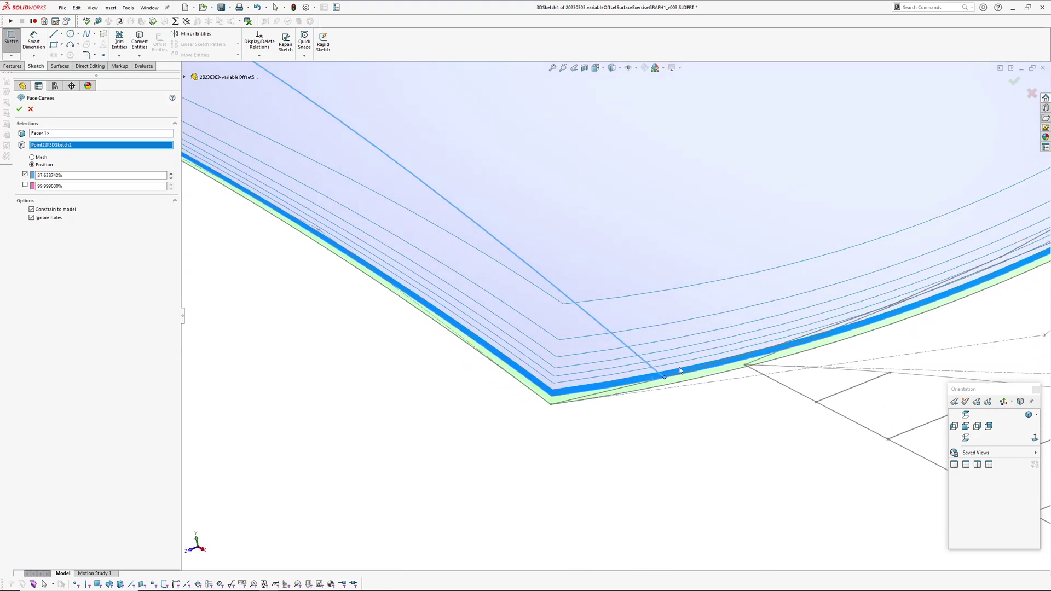
{"action": "scroll", "coordinate": [302, 137], "scroll_direction": "up", "scroll_amount": 4}
{"action": "middle_click_drag", "start_coordinate": [477, 245], "coordinate": [489, 297]}
{"action": "middle_click_drag", "start_coordinate": [670, 407], "coordinate": [620, 437], "text": "ctrl"}
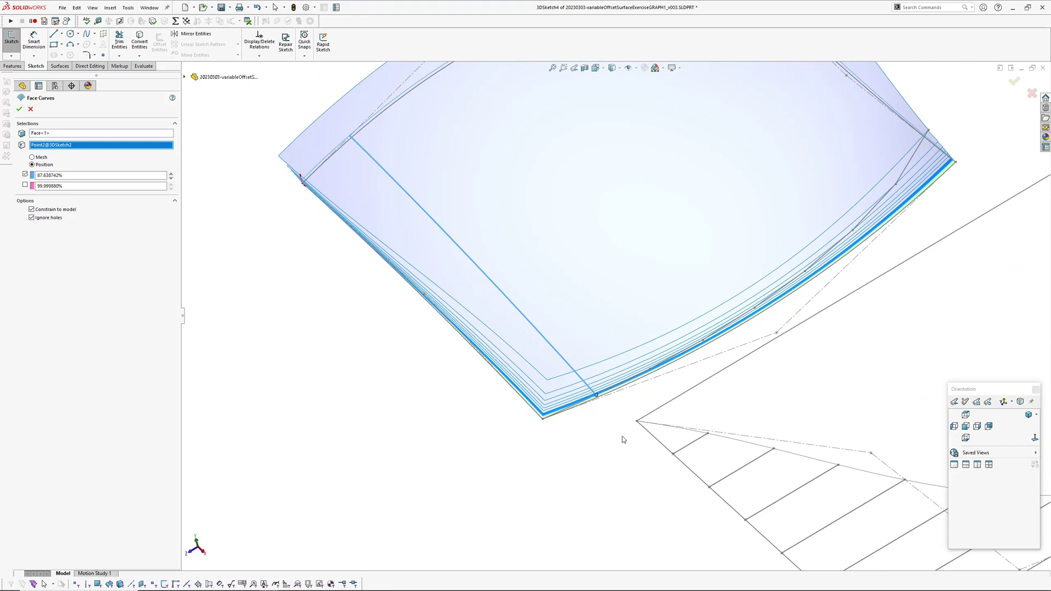
{"action": "scroll", "coordinate": [636, 403], "scroll_direction": "down", "scroll_amount": 3}
{"action": "scroll", "coordinate": [579, 408], "scroll_direction": "up", "scroll_amount": 2}
{"action": "scroll", "coordinate": [617, 369], "scroll_direction": "up", "scroll_amount": 2}
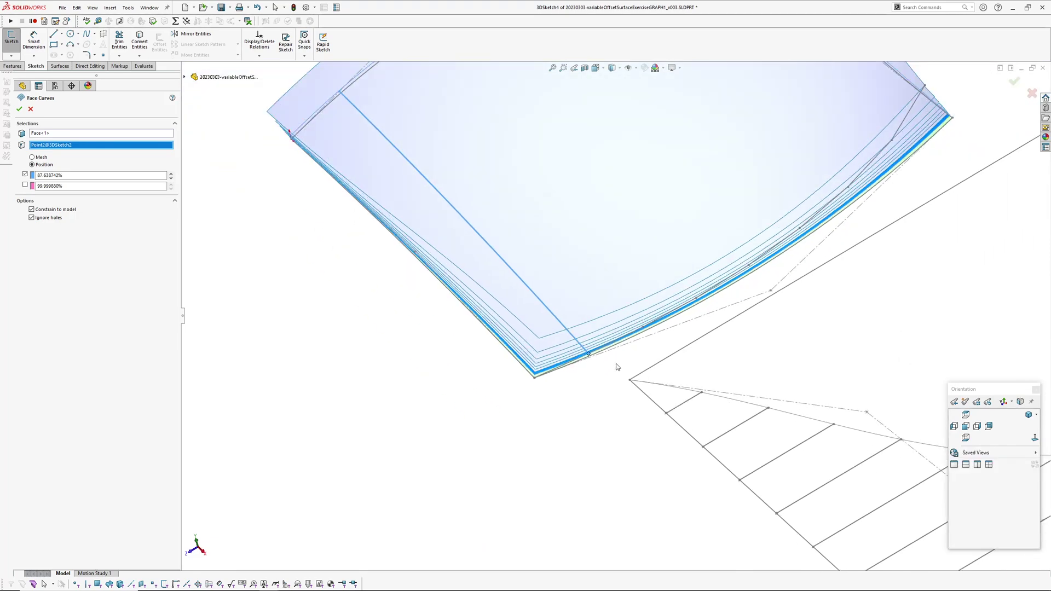
{"action": "mouse_move", "coordinate": [617, 368]}
{"action": "middle_mouse_down"}
{"action": "mouse_move", "coordinate": [585, 335]}
{"action": "mouse_move", "coordinate": [605, 429]}
{"action": "middle_mouse_up"}
{"action": "scroll", "coordinate": [602, 432], "scroll_direction": "down", "scroll_amount": 3}
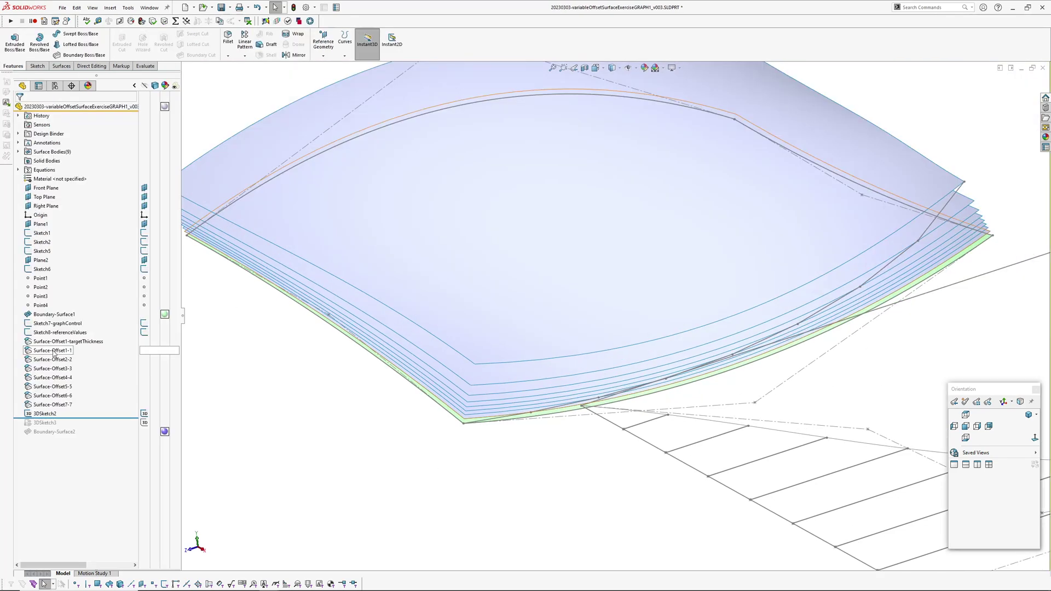
- Hide the surfaces Surface-Offset1-1 through Surface-Offset7-7 and roll the model forward past 3DSketch3 and Boundary-Surface2
{"action": "left_click", "coordinate": [53, 350]}
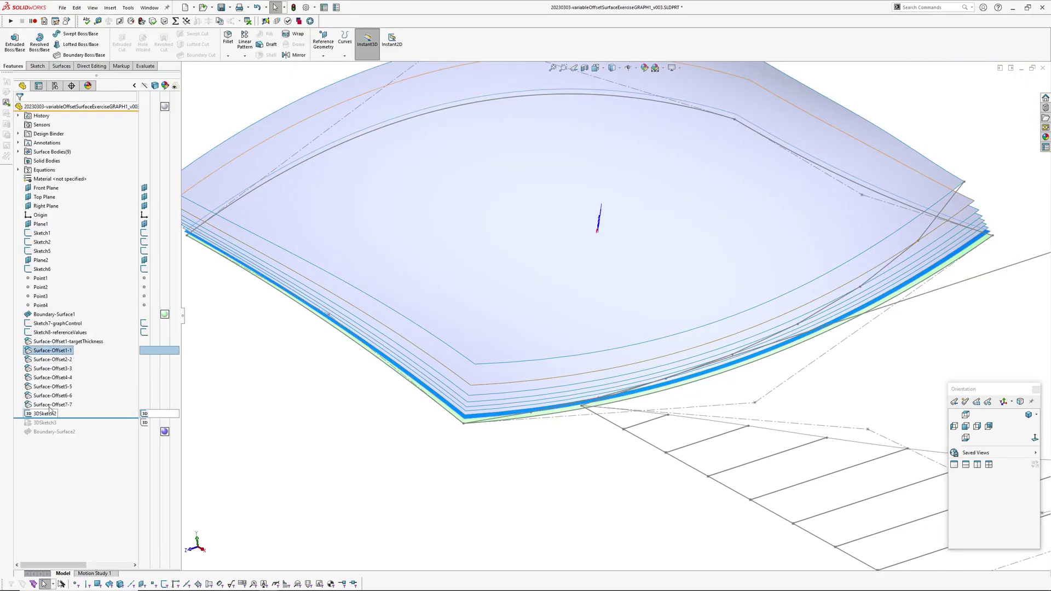
{"action": "left_click", "coordinate": [51, 405], "text": "shift"}
{"action": "left_click", "coordinate": [56, 393]}
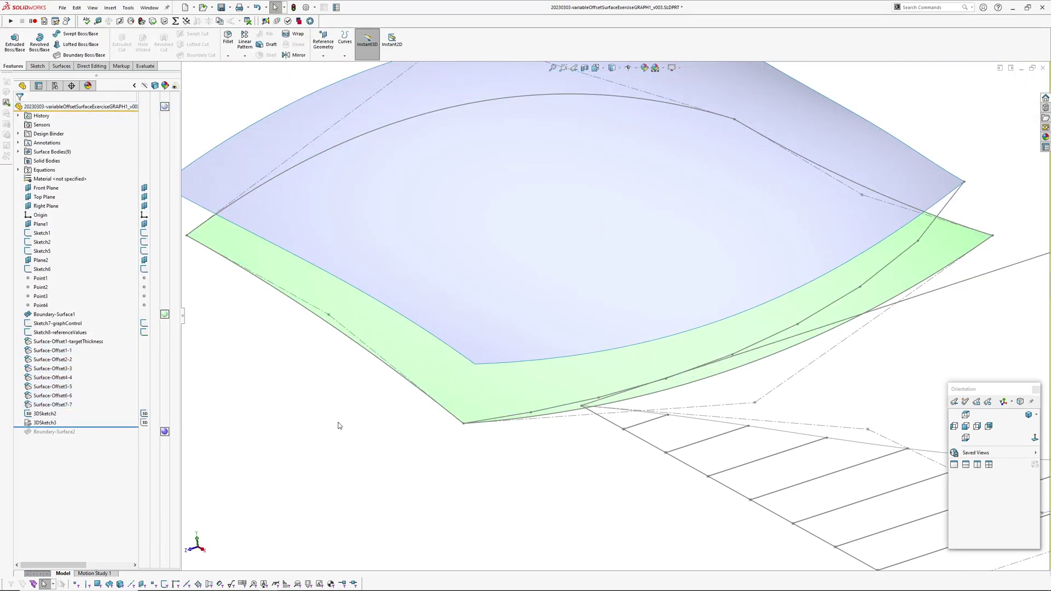
{"action": "scroll", "coordinate": [497, 327], "scroll_direction": "up", "scroll_amount": 5}
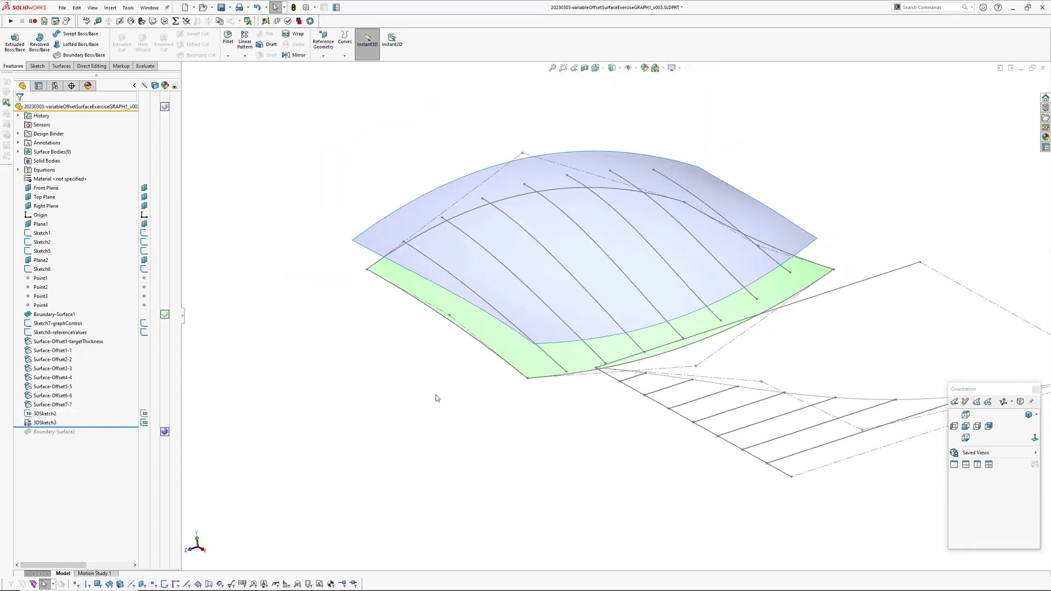
{"action": "middle_click_drag", "start_coordinate": [436, 399], "coordinate": [604, 448]}
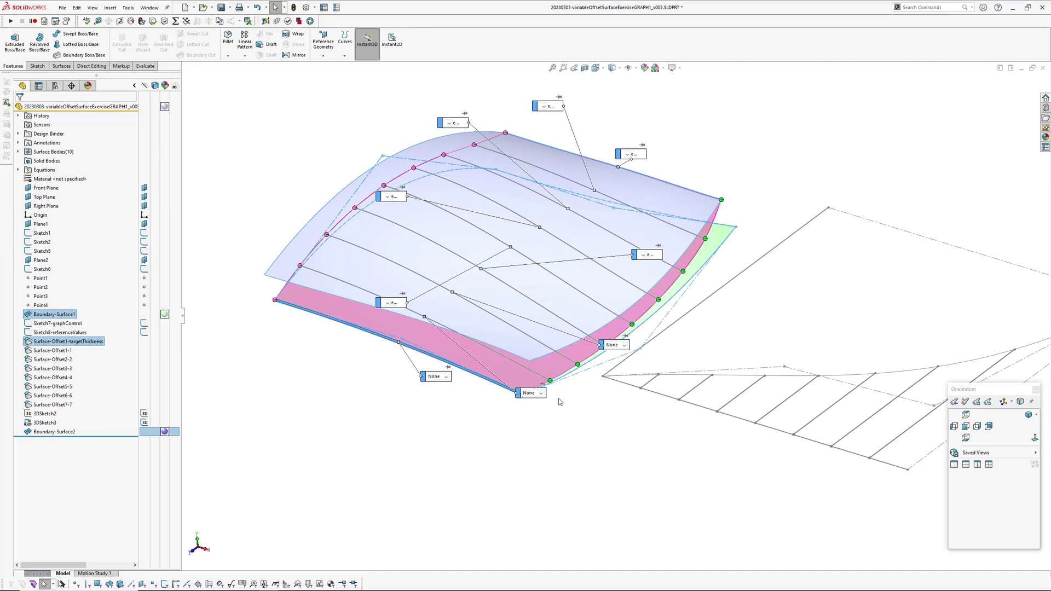
- Open the Boundary-Surface2 definition to examine its Direction 1 edges and curve groups, and close it without changes
{"action": "scroll", "coordinate": [464, 401], "scroll_direction": "down", "scroll_amount": 1}
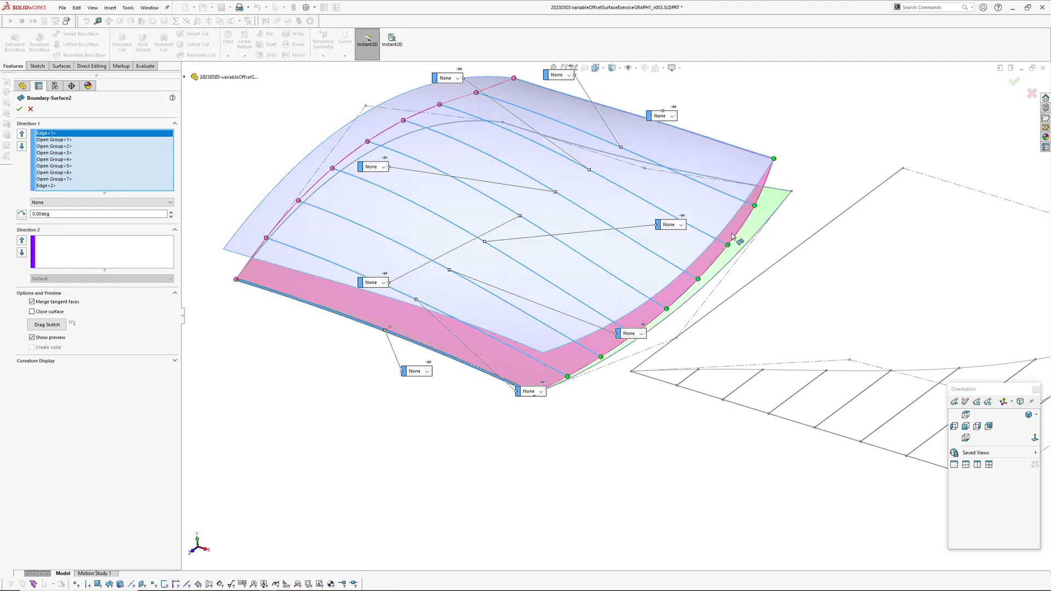
{"action": "scroll", "coordinate": [734, 219], "scroll_direction": "down", "scroll_amount": 3}
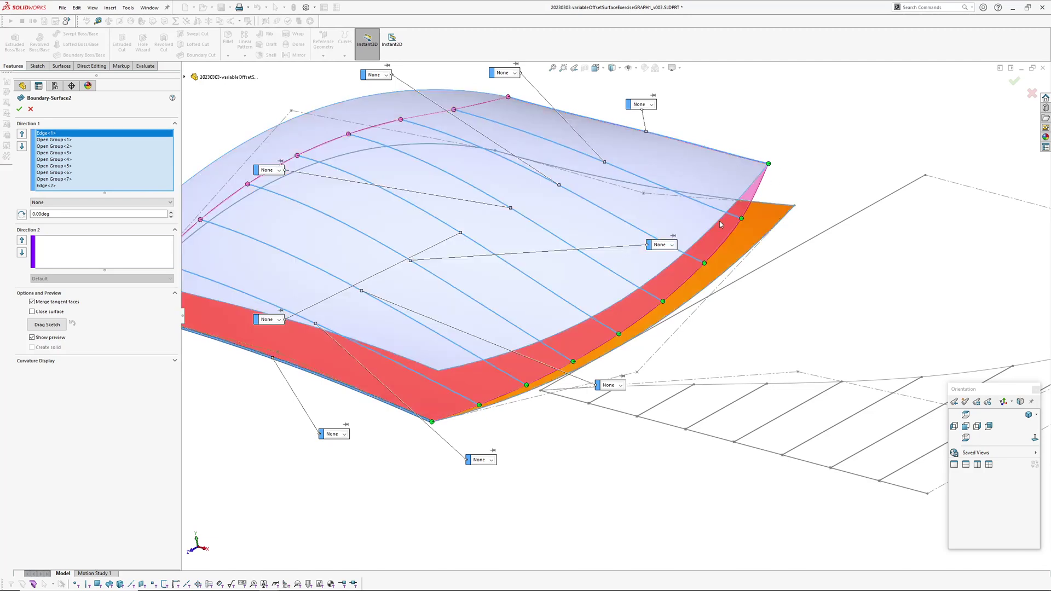
{"action": "key", "text": "z"}
{"action": "left_click", "coordinate": [1032, 94]}
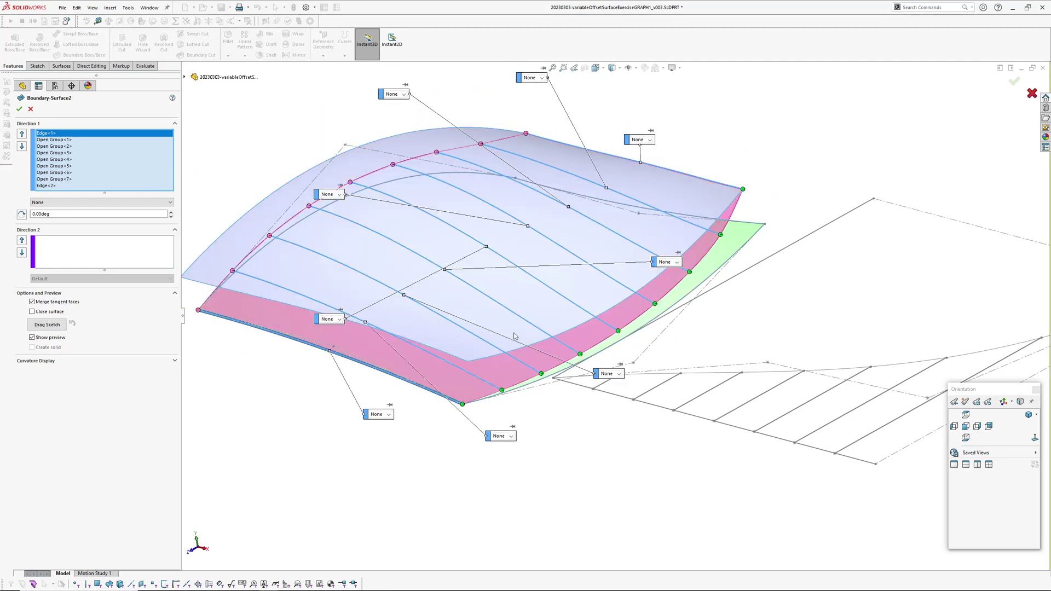
{"action": "mouse_move", "coordinate": [504, 337]}
{"action": "middle_mouse_down"}
{"action": "mouse_move", "coordinate": [549, 439]}
{"action": "mouse_move", "coordinate": [563, 301]}
{"action": "mouse_move", "coordinate": [521, 237]}
{"action": "mouse_move", "coordinate": [604, 346]}
{"action": "mouse_move", "coordinate": [501, 315]}
{"action": "mouse_move", "coordinate": [620, 368]}
{"action": "mouse_move", "coordinate": [560, 318]}
{"action": "mouse_move", "coordinate": [591, 310]}
{"action": "mouse_move", "coordinate": [625, 337]}
{"action": "mouse_move", "coordinate": [638, 399]}
{"action": "mouse_move", "coordinate": [606, 345]}
{"action": "middle_mouse_up"}
- Hide the target-thickness offset surface and set the targetThickness global variable to 5 in the equations
{"action": "left_click", "coordinate": [57, 323]}
{"action": "left_click", "coordinate": [437, 130]}
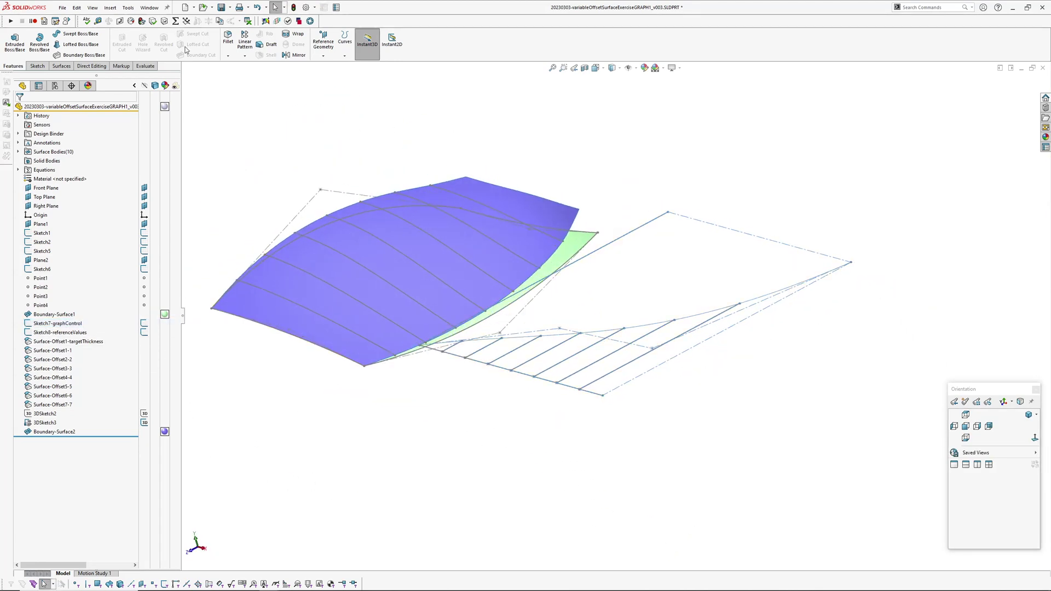
{"action": "left_click", "coordinate": [176, 22]}
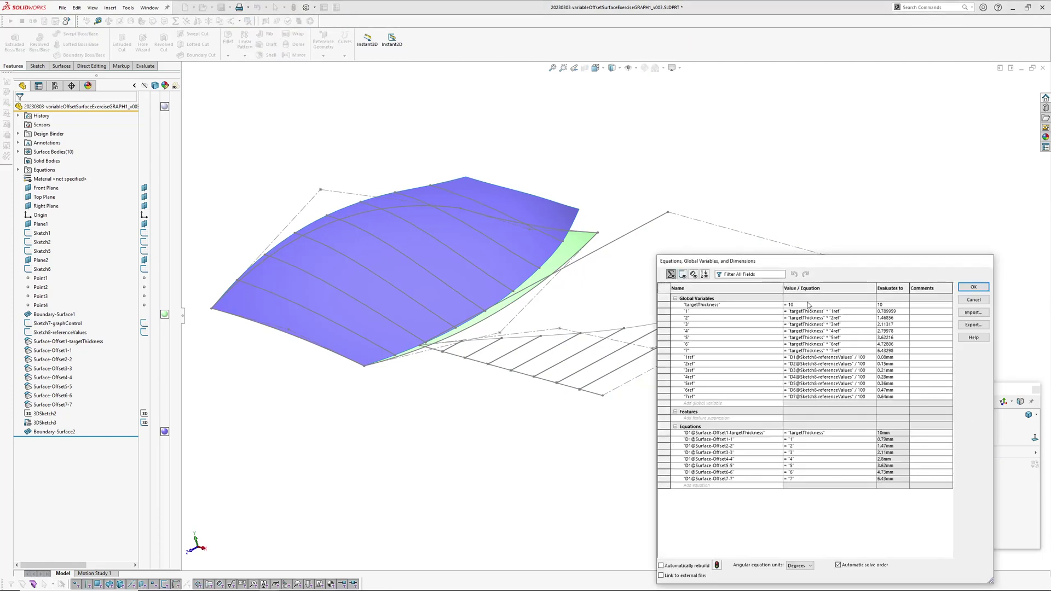
{"action": "left_click_drag", "start_coordinate": [810, 304], "coordinate": [784, 305]}
{"action": "type", "text": "= 5"}
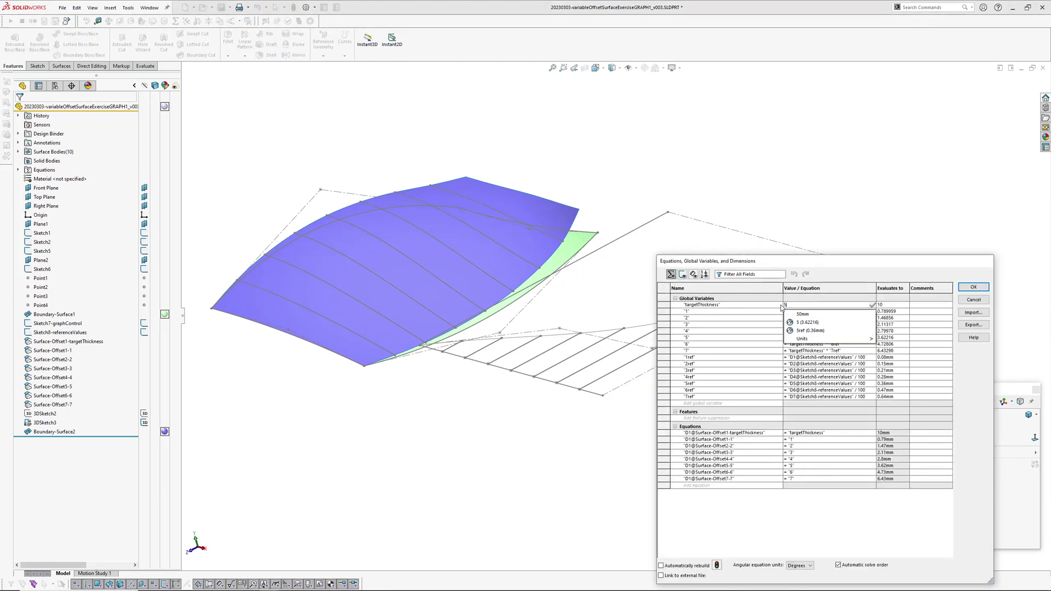
{"action": "key", "text": "Return"}
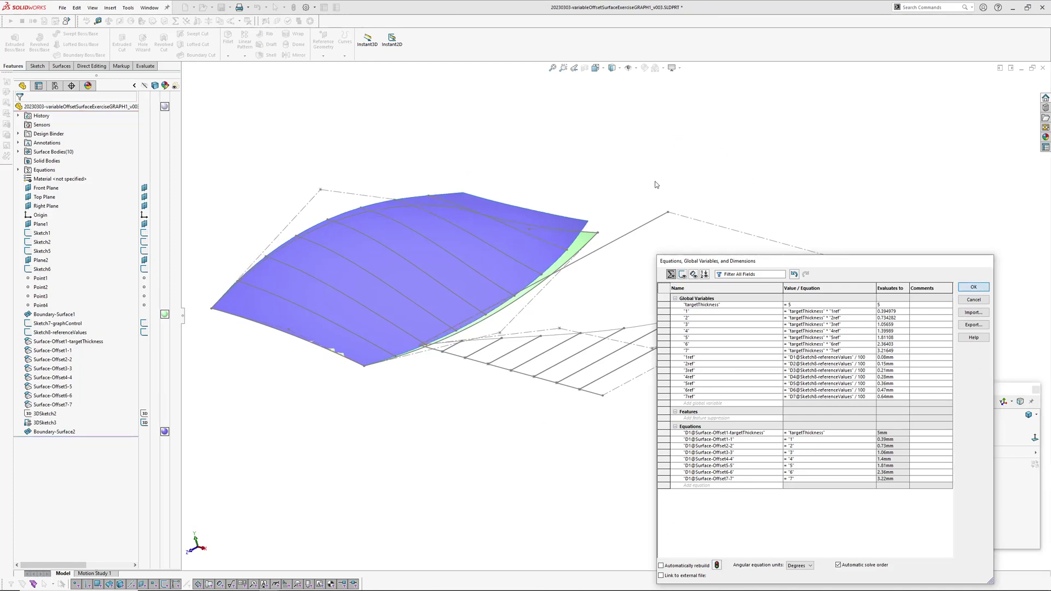
{"action": "mouse_move", "coordinate": [591, 307]}
{"action": "middle_mouse_down", "text": "ctrl"}
{"action": "mouse_move", "coordinate": [629, 277]}
{"action": "mouse_move", "coordinate": [542, 280]}
{"action": "mouse_move", "coordinate": [564, 312]}
{"action": "mouse_move", "coordinate": [577, 307]}
{"action": "mouse_move", "coordinate": [469, 358]}
{"action": "middle_mouse_up", "text": "ctrl"}
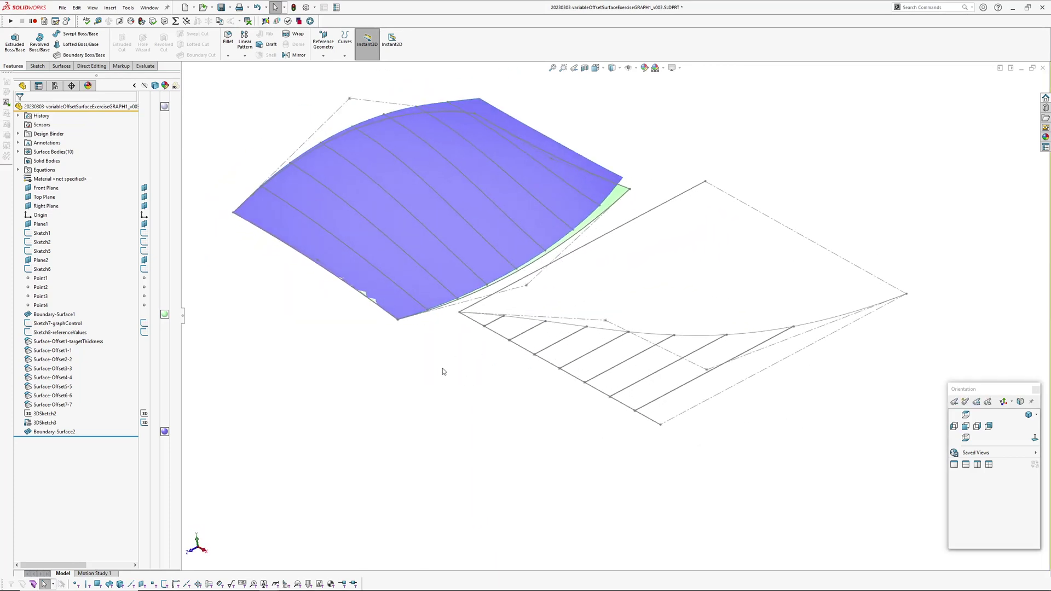
- Hide the sketches and examine the variable offset surface against the original boundary surface from several angles
{"action": "left_click", "coordinate": [58, 323]}
{"action": "mouse_move", "coordinate": [566, 284]}
{"action": "middle_mouse_down"}
{"action": "mouse_move", "coordinate": [572, 375]}
{"action": "mouse_move", "coordinate": [611, 368]}
{"action": "middle_mouse_up"}
{"action": "mouse_move", "coordinate": [597, 356]}
{"action": "left_mouse_down"}
{"action": "mouse_move", "coordinate": [593, 261]}
{"action": "mouse_move", "coordinate": [569, 237]}
{"action": "mouse_move", "coordinate": [668, 169]}
{"action": "left_mouse_up"}
{"action": "mouse_move", "coordinate": [529, 482]}
{"action": "middle_mouse_down"}
{"action": "mouse_move", "coordinate": [514, 362]}
{"action": "mouse_move", "coordinate": [482, 310]}
{"action": "mouse_move", "coordinate": [500, 262]}
{"action": "mouse_move", "coordinate": [516, 342]}
{"action": "mouse_move", "coordinate": [507, 295]}
{"action": "mouse_move", "coordinate": [519, 301]}
{"action": "mouse_move", "coordinate": [500, 326]}
{"action": "mouse_move", "coordinate": [613, 382]}
{"action": "mouse_move", "coordinate": [582, 377]}
{"action": "mouse_move", "coordinate": [605, 392]}
{"action": "mouse_move", "coordinate": [586, 397]}
{"action": "middle_mouse_up"}
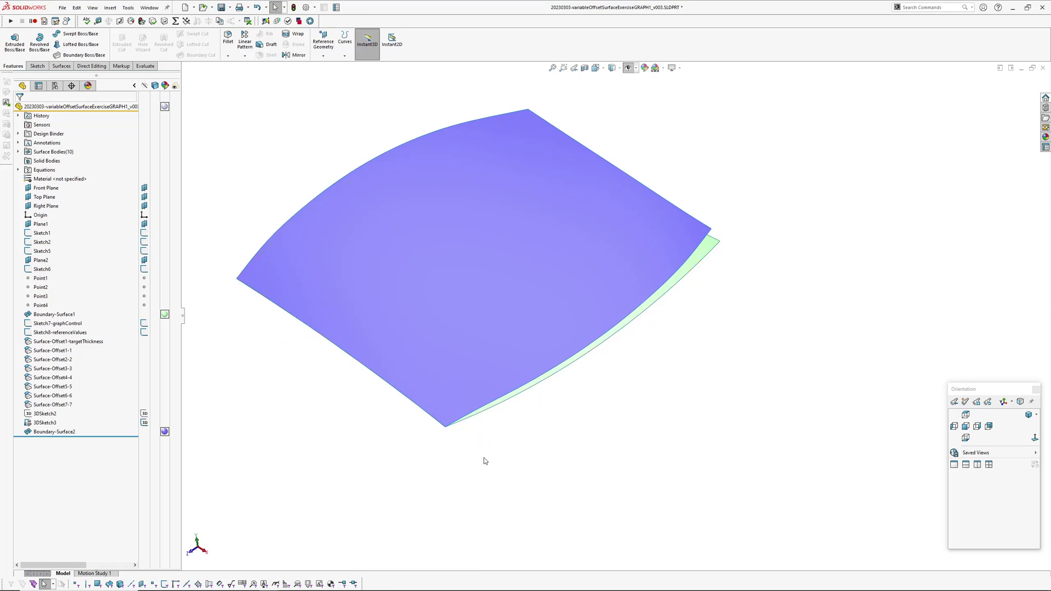
{"action": "middle_click_drag", "start_coordinate": [458, 434], "coordinate": [500, 469]}
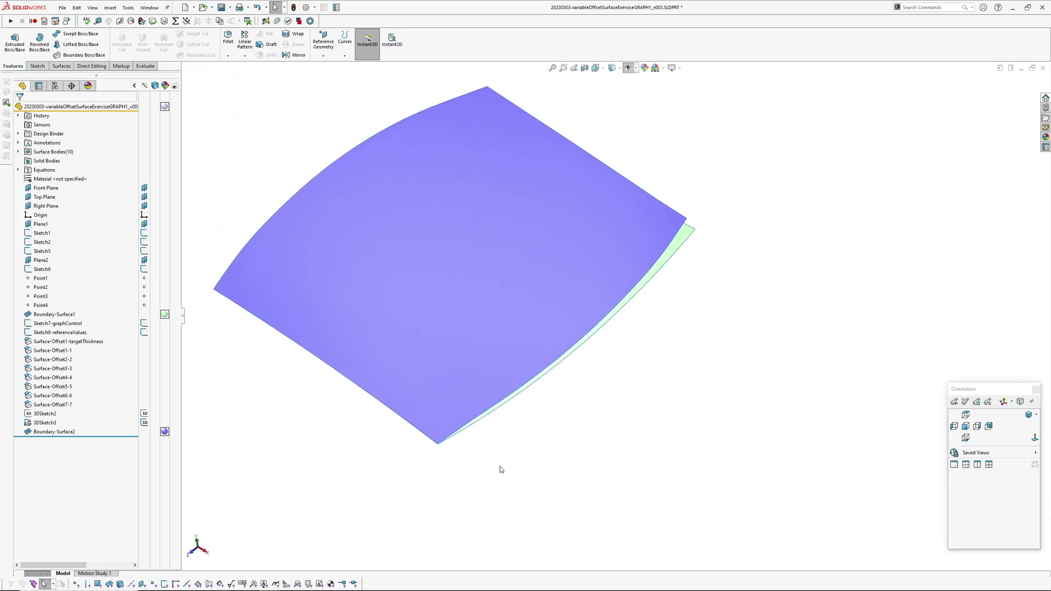